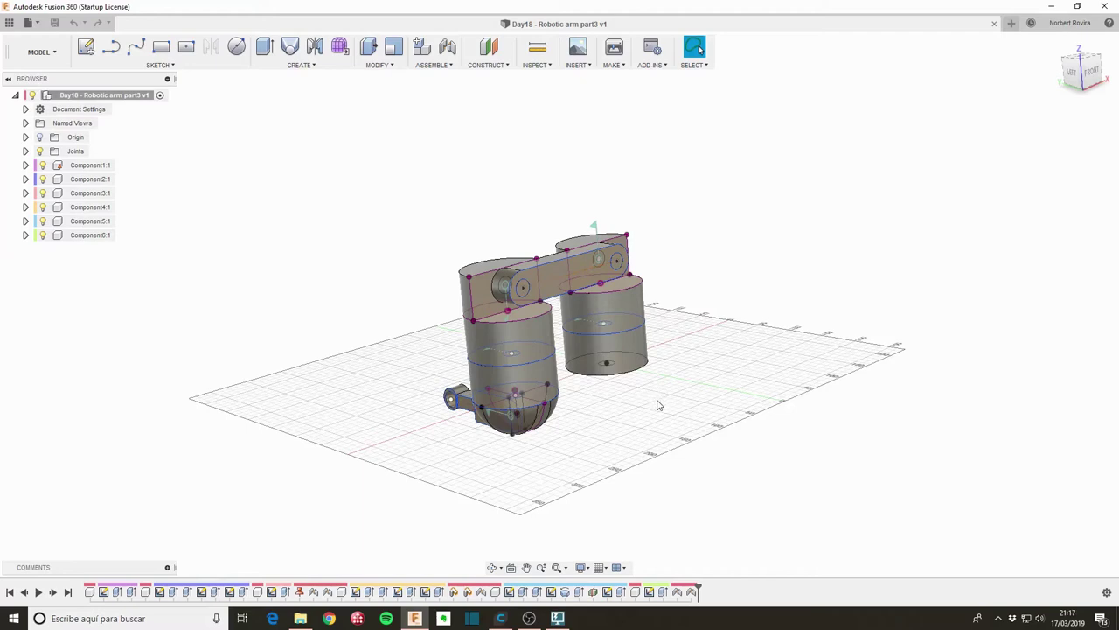
Step: Apply glossy Blue, Dark Grey and Green enamel to the base cylinder, grey part and connecting link
key(a)
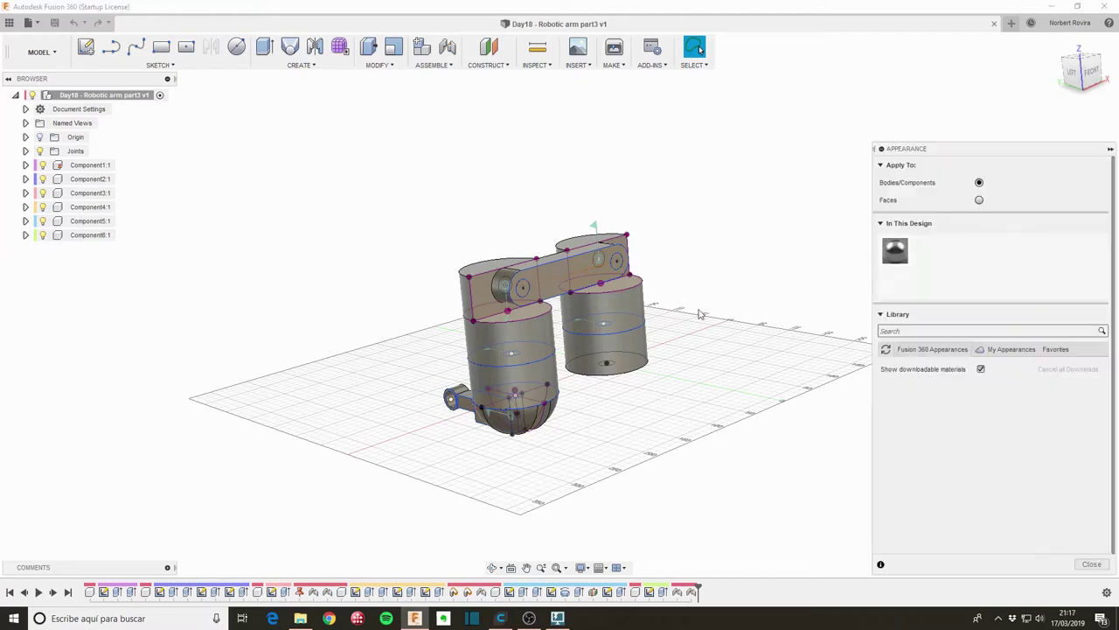
scroll(968, 439, down, 1)
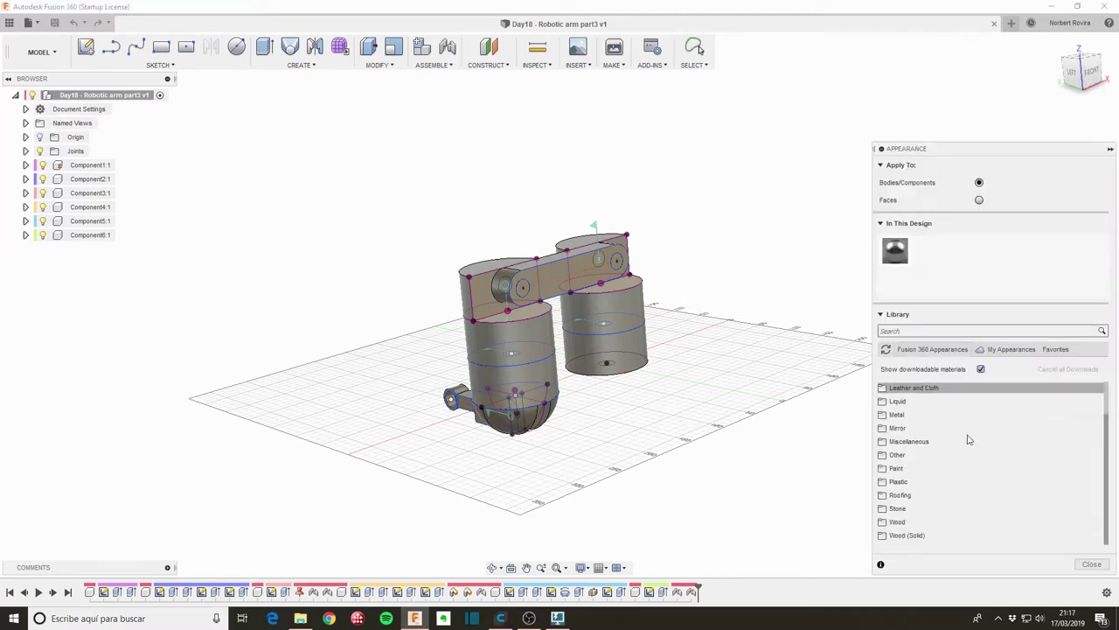
click(925, 469)
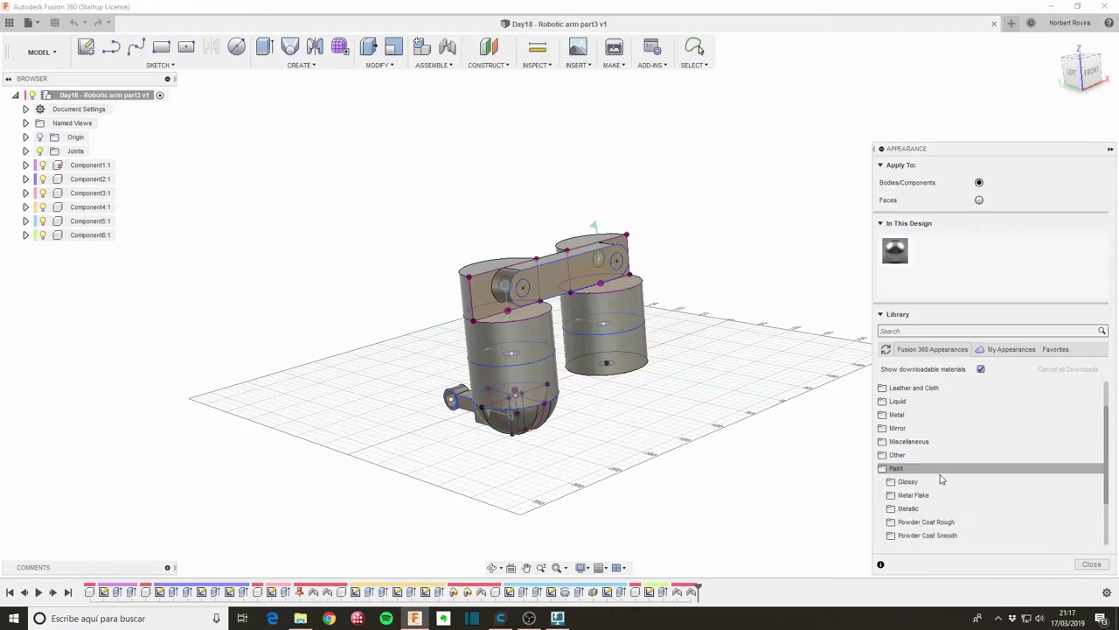
click(942, 480)
scroll(920, 477, down, 1)
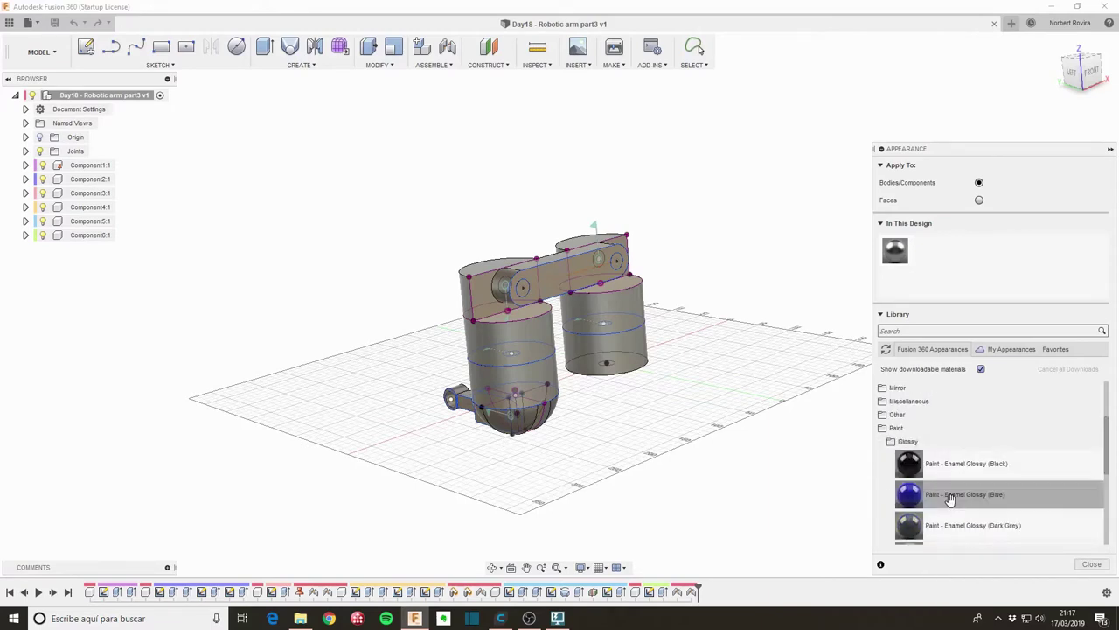
drag(950, 498, 640, 367)
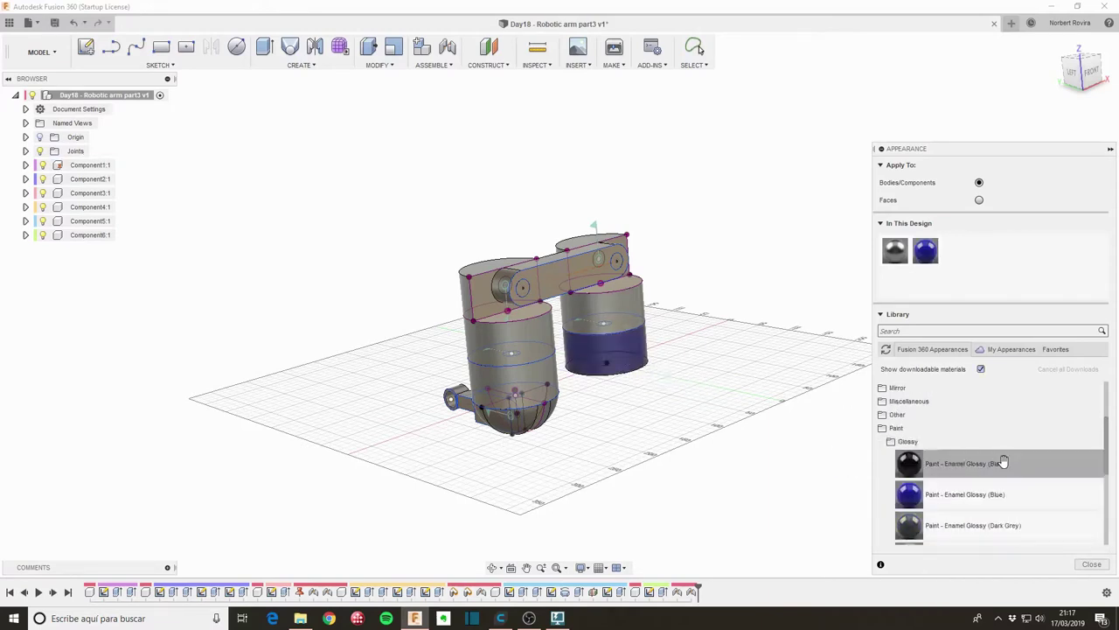
scroll(988, 489, down, 1)
mouse_move(970, 488)
mouse_down()
mouse_move(710, 342)
mouse_move(615, 306)
mouse_up()
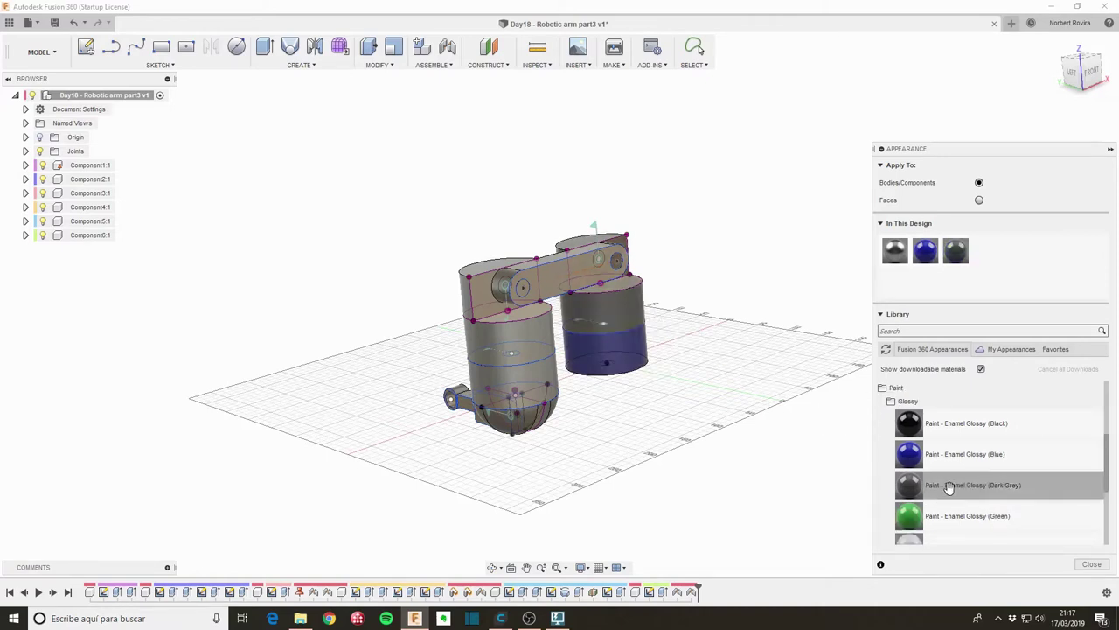
drag(969, 511, 561, 280)
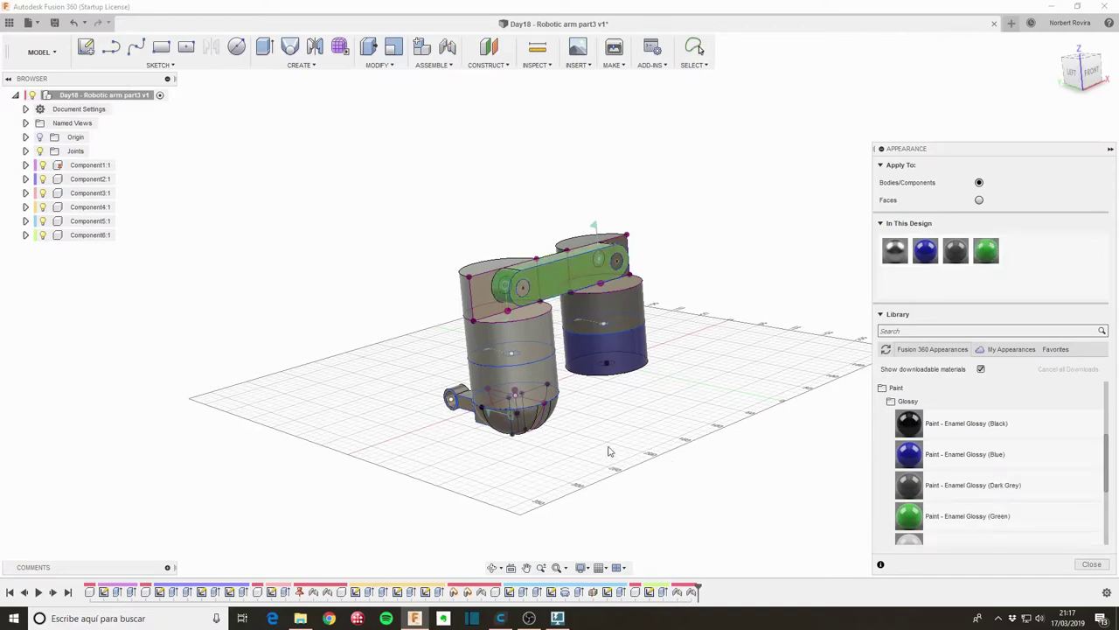
Step: Paint the upper cylinder glossy Red, the lower dome Yellow and the end part White
mouse_move(611, 449)
shift+middle_down()
mouse_move(639, 435)
mouse_move(695, 450)
shift+middle_up()
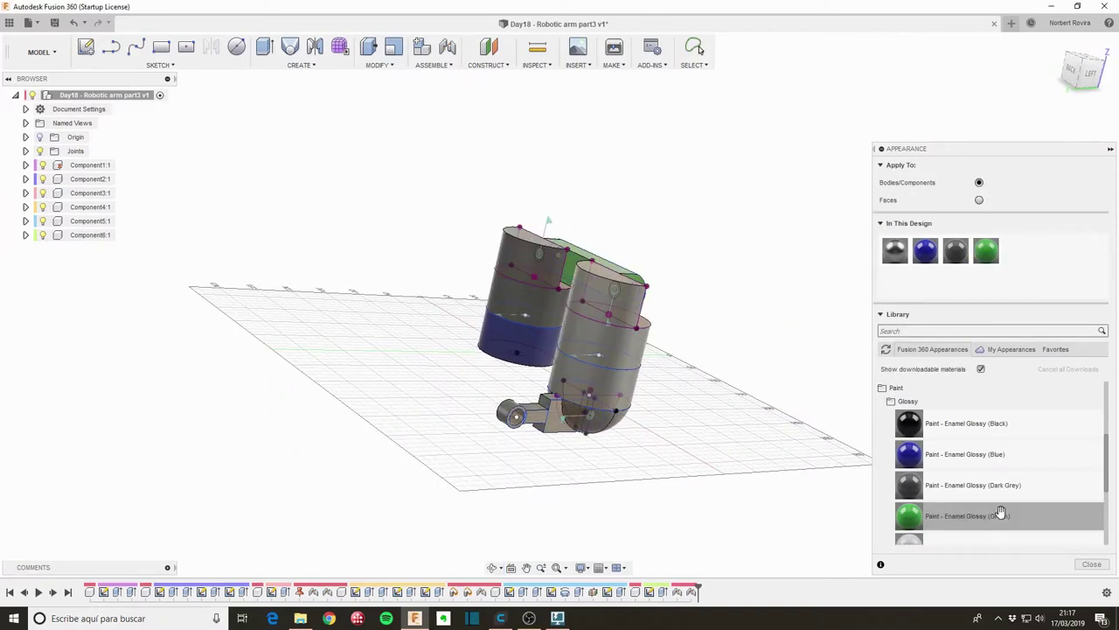
scroll(993, 496, down, 3)
mouse_move(950, 427)
mouse_down()
mouse_move(623, 311)
mouse_move(618, 320)
mouse_up()
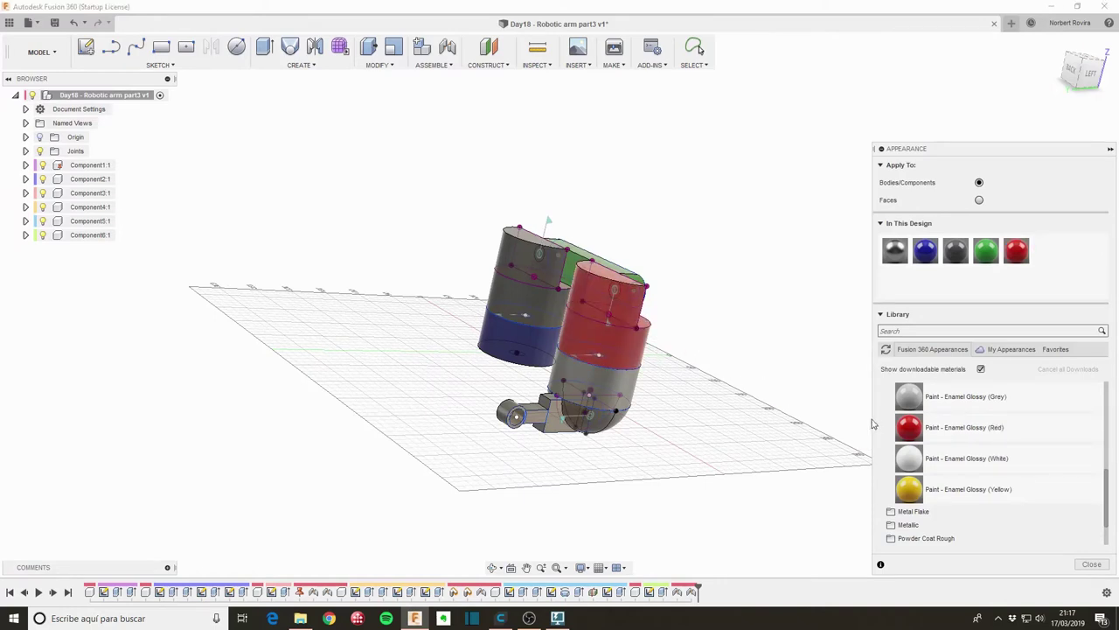
drag(994, 488, 620, 404)
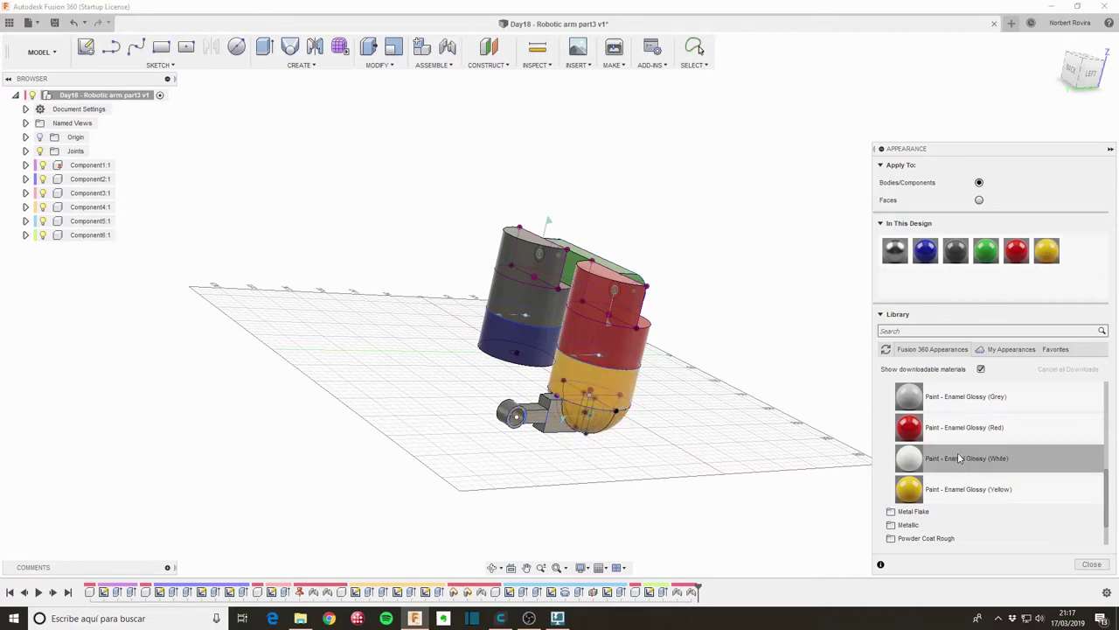
drag(954, 466, 538, 427)
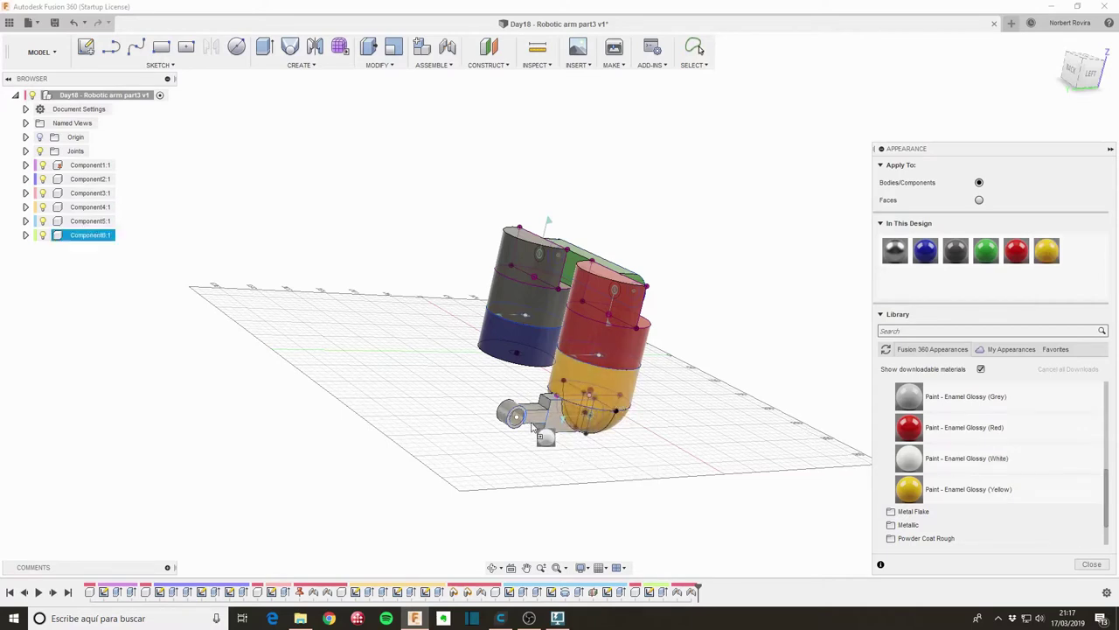
click(1103, 565)
mouse_move(778, 412)
shift+middle_down()
mouse_move(726, 417)
mouse_move(692, 394)
mouse_move(649, 408)
mouse_move(654, 446)
shift+middle_up()
Step: Orbit to a side-on view of the painted arm and bring up the Assemble commands
scroll(665, 355, up, 2)
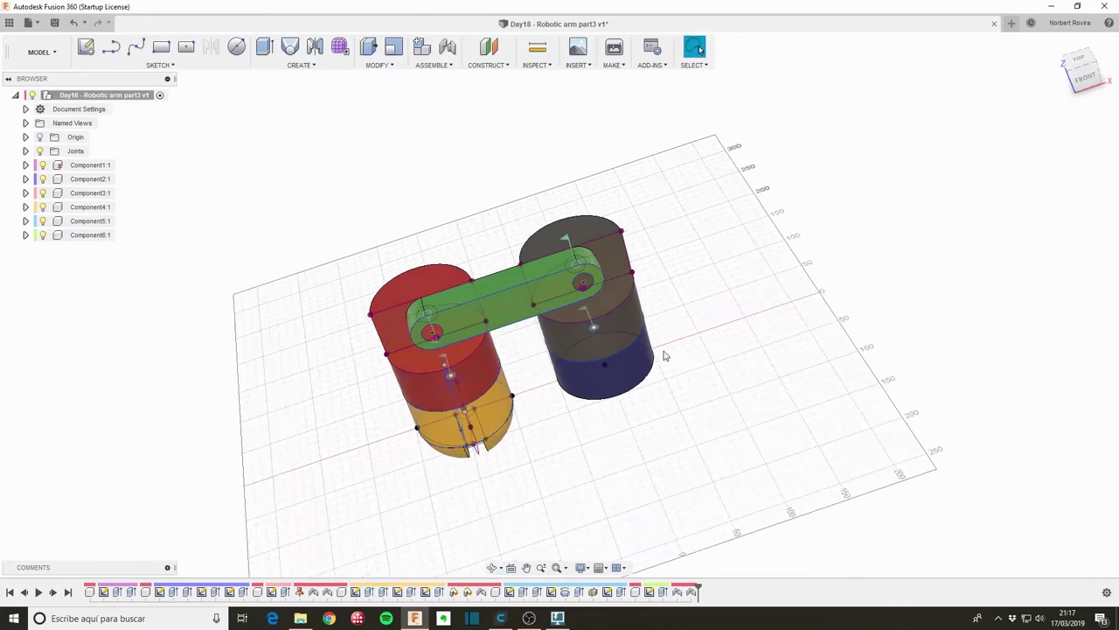
shift+middle_drag(658, 396, 645, 429)
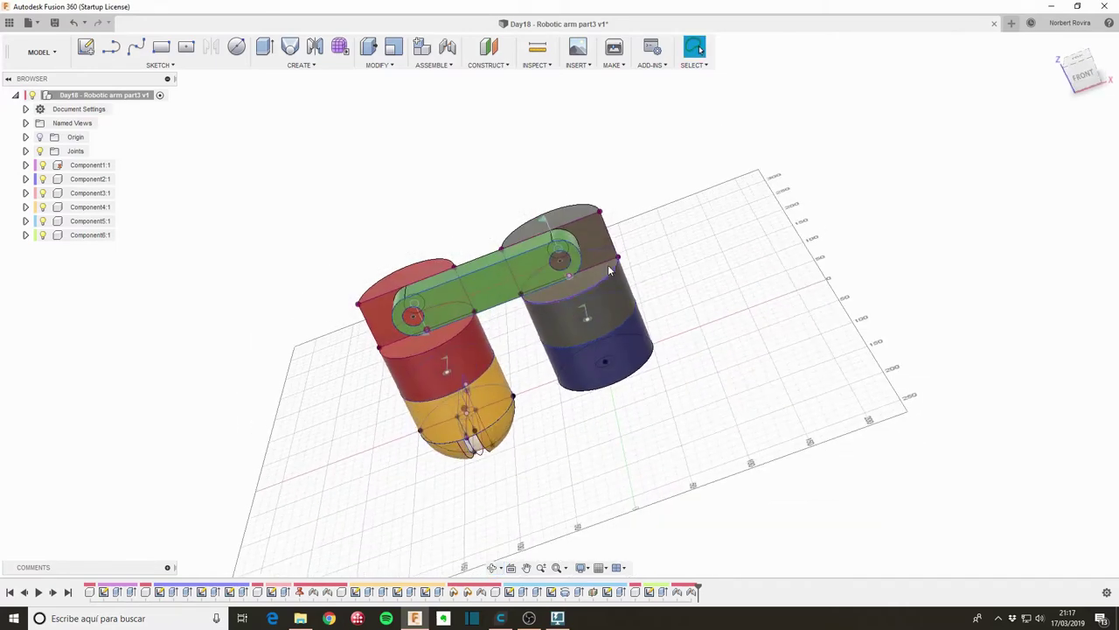
click(443, 70)
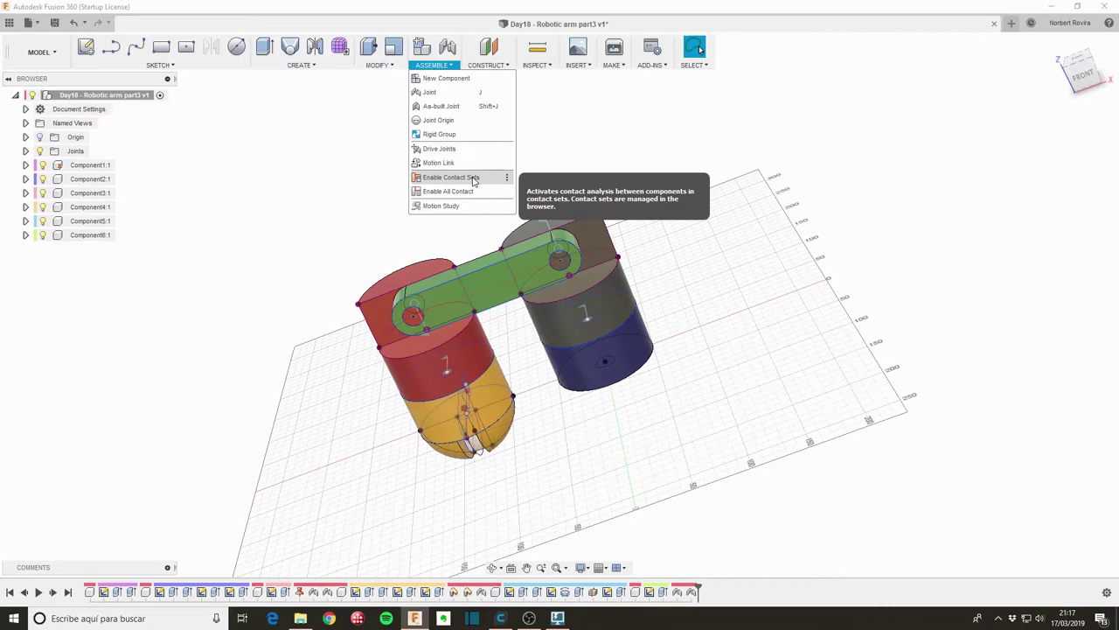
Step: Enable contact sets and make a contact set pairing Component2:1 with the green link
click(474, 179)
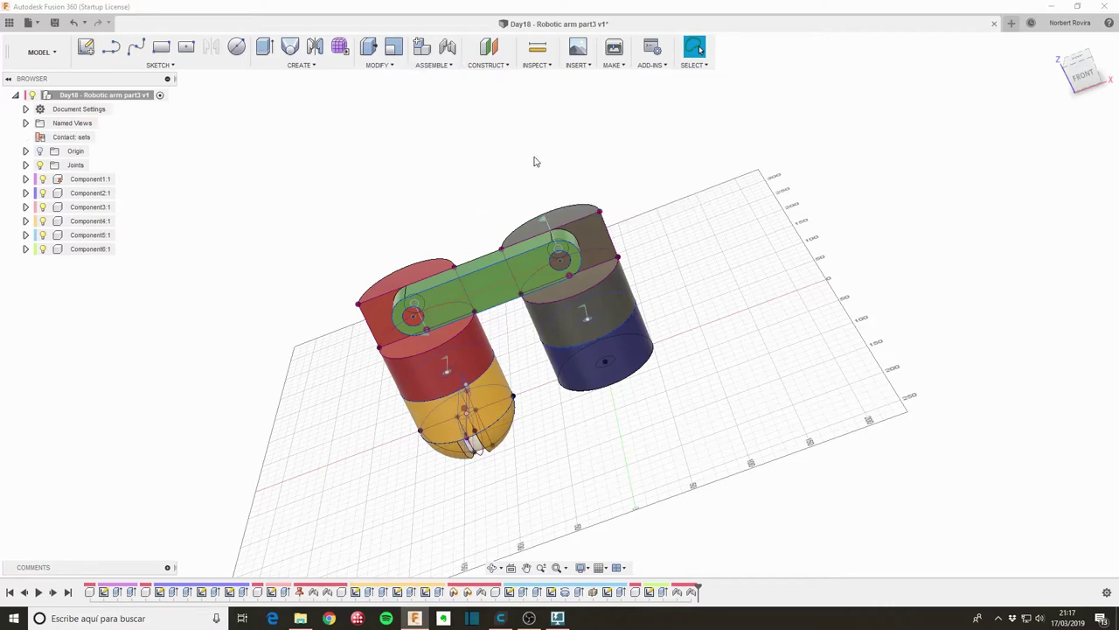
click(593, 277)
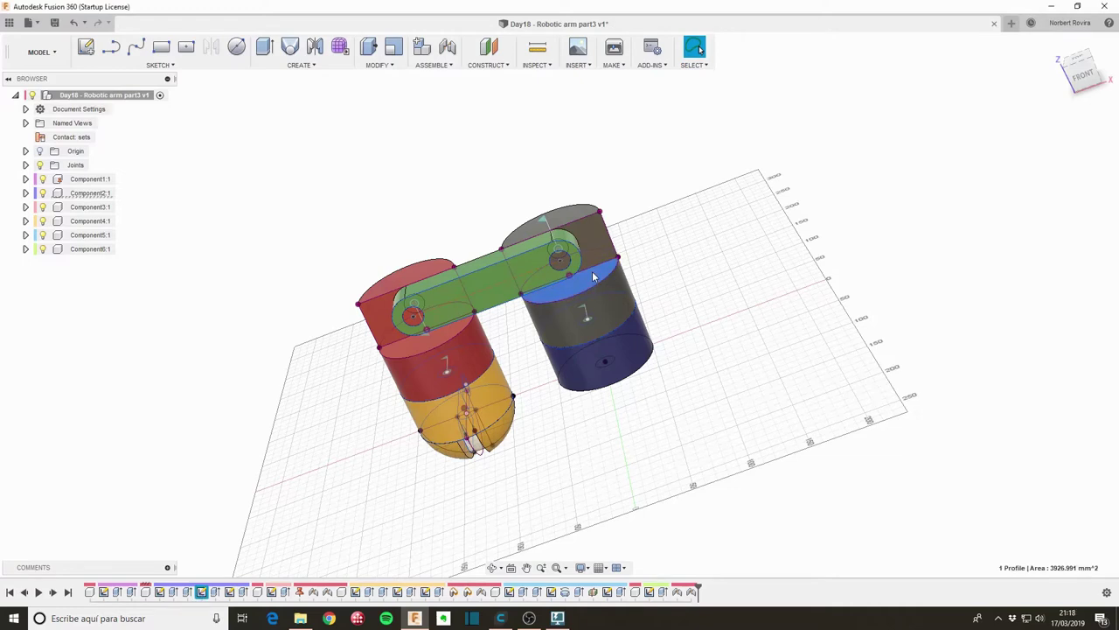
click(96, 193)
right_click(107, 196)
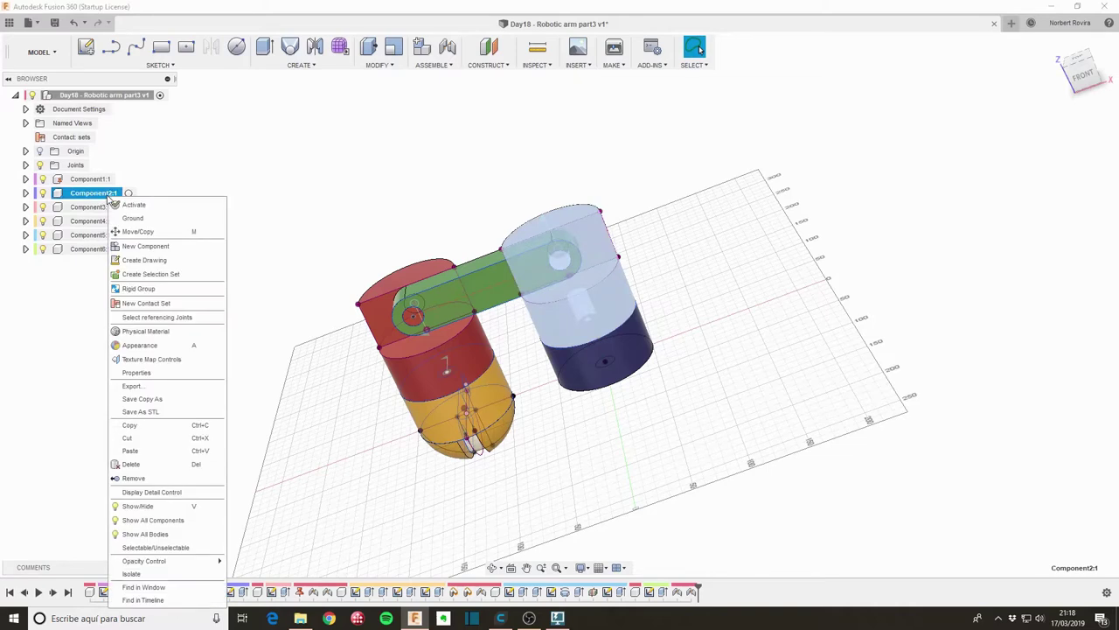
click(173, 303)
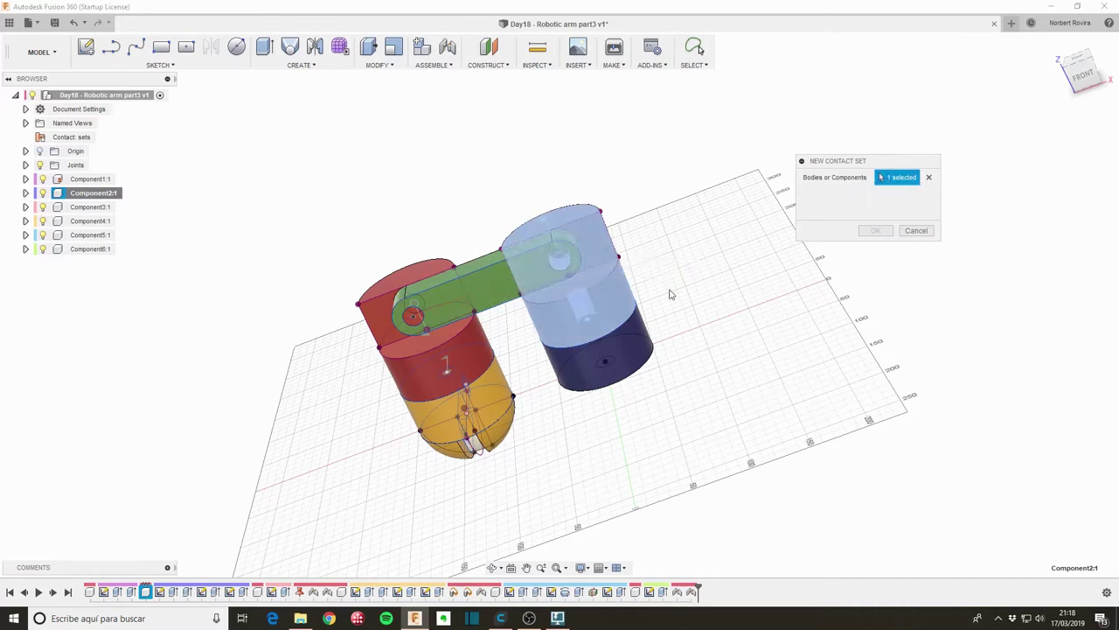
click(508, 282)
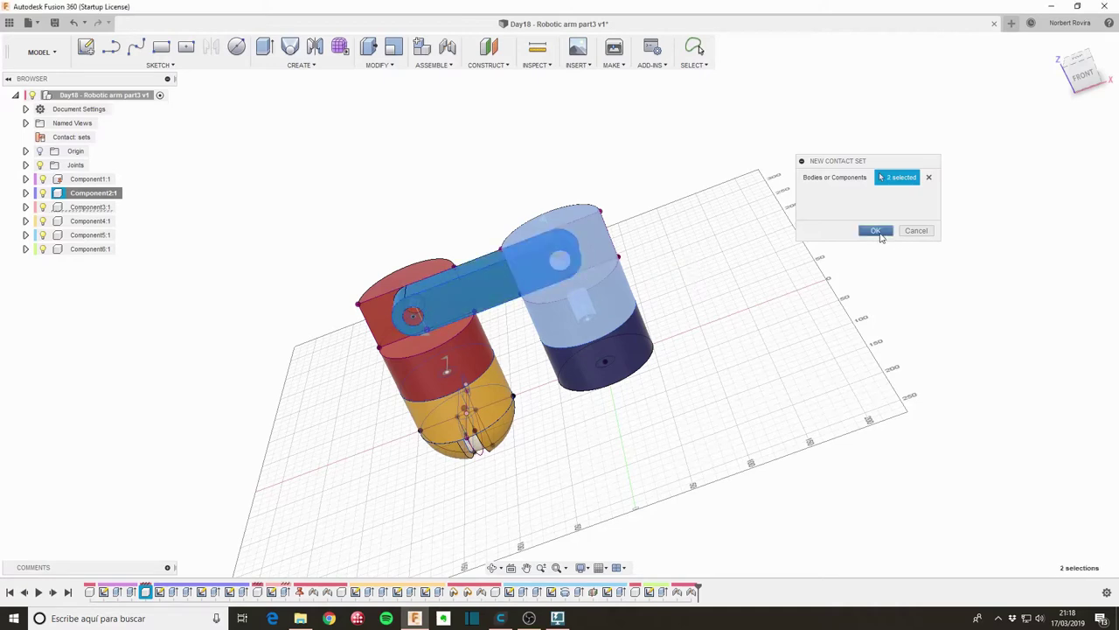
click(876, 231)
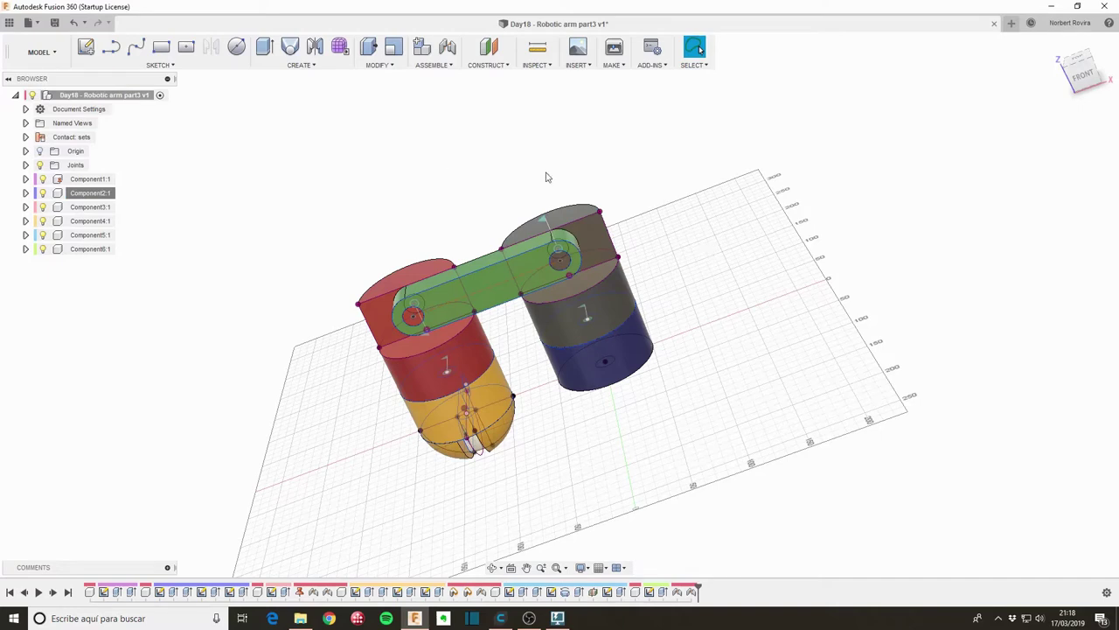
click(486, 286)
click(490, 215)
Step: Swing the red-and-yellow upper arm and green link about their joints until the link rests level
mouse_move(443, 276)
shift+middle_down()
mouse_move(640, 198)
mouse_move(702, 278)
mouse_move(718, 379)
mouse_move(699, 490)
shift+middle_up()
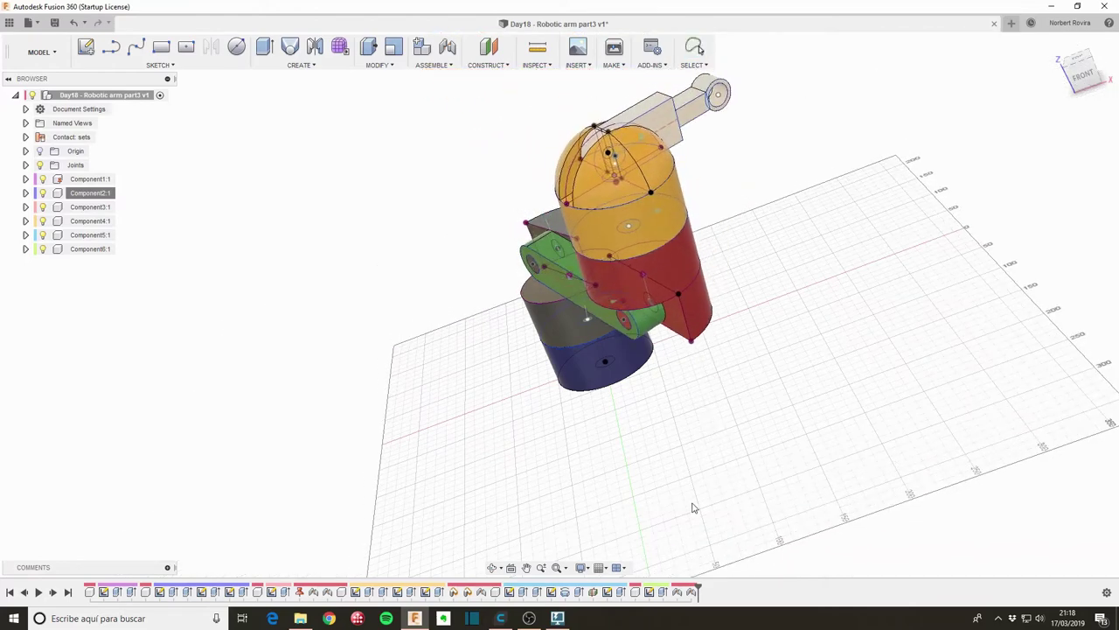
mouse_move(682, 336)
mouse_down()
mouse_move(643, 150)
mouse_move(682, 239)
mouse_move(663, 174)
mouse_move(679, 358)
mouse_up()
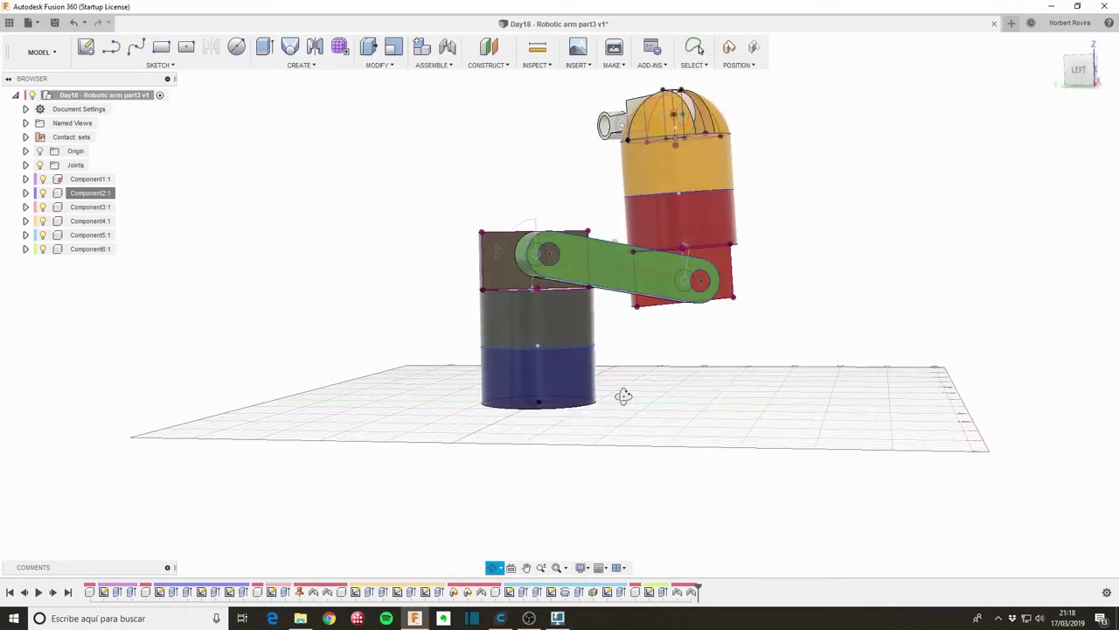
mouse_move(631, 122)
mouse_down()
mouse_move(425, 175)
mouse_move(632, 230)
mouse_move(410, 165)
mouse_move(306, 83)
mouse_move(605, 102)
mouse_move(455, 4)
mouse_move(370, 5)
mouse_move(740, 166)
mouse_up()
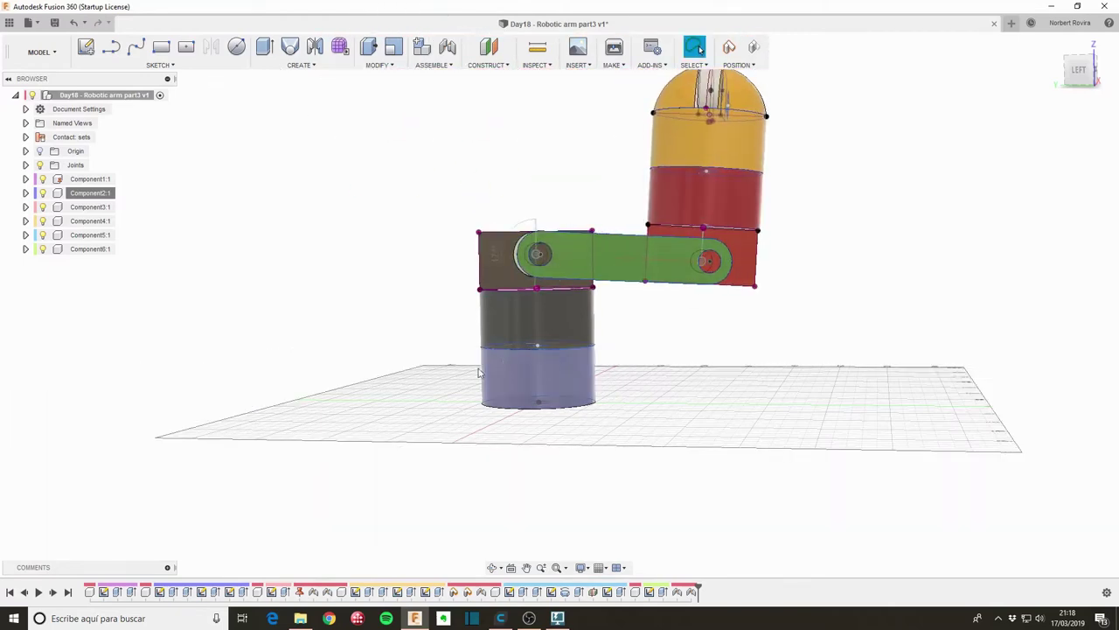
mouse_move(777, 315)
shift+middle_down()
mouse_move(788, 318)
mouse_move(761, 312)
mouse_move(764, 288)
mouse_move(755, 301)
shift+middle_up()
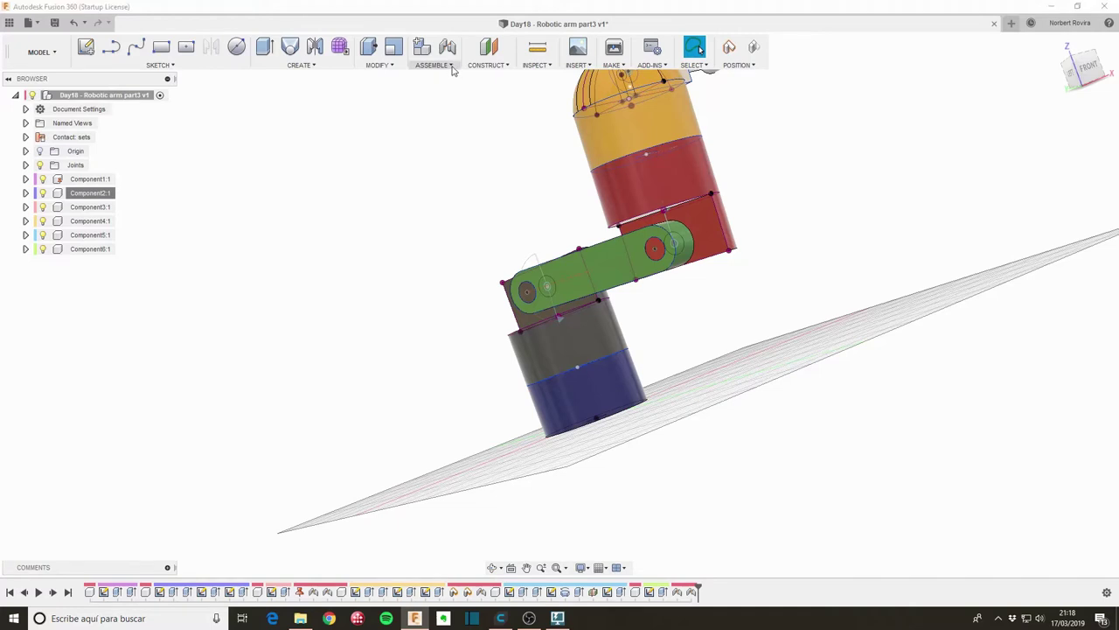
Step: Create a second contact set between the green link and the red component
click(454, 67)
click(469, 206)
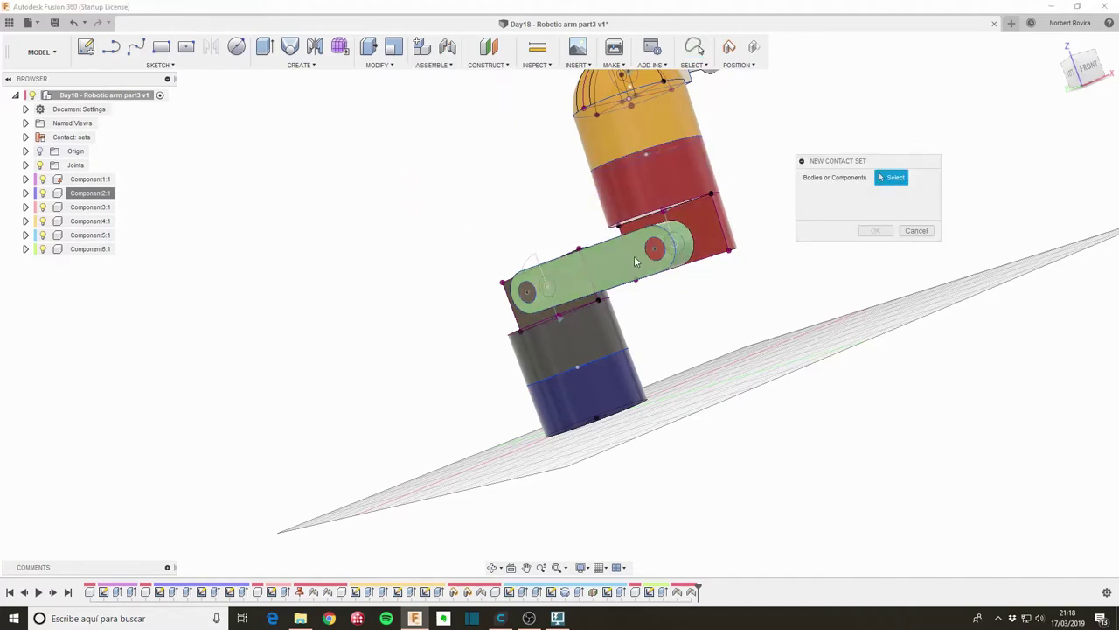
click(687, 254)
click(669, 188)
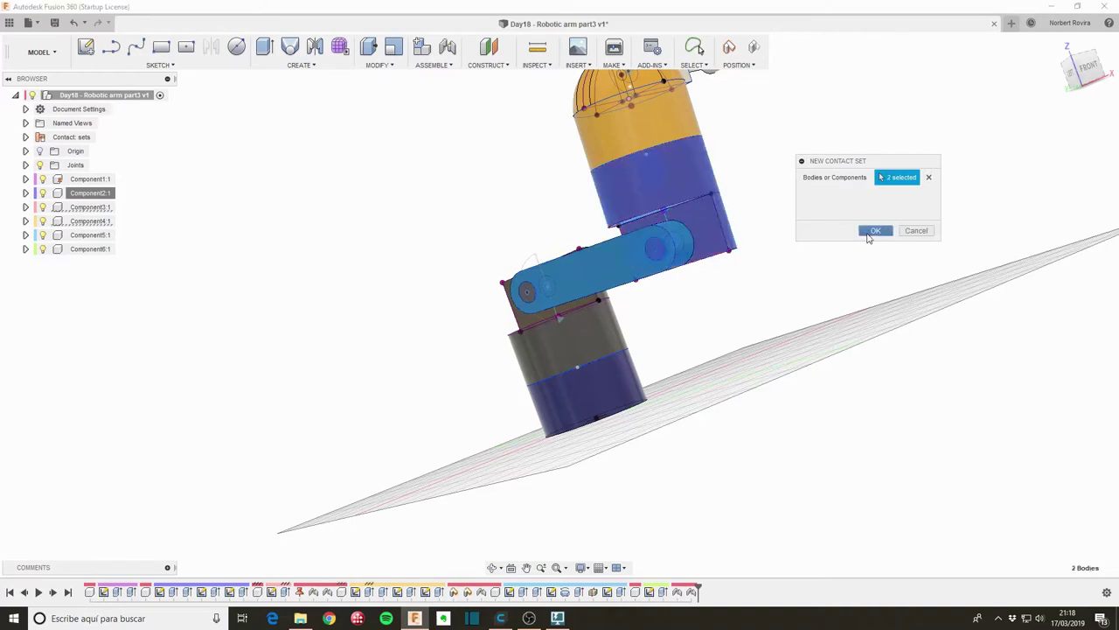
click(875, 230)
Step: Drag the arm links to test the new contact set, then orbit to view from above
mouse_move(678, 169)
mouse_down()
mouse_move(348, 69)
mouse_move(270, 237)
mouse_move(332, 420)
mouse_move(850, 361)
mouse_move(754, 260)
mouse_move(454, 247)
mouse_move(317, 353)
mouse_move(345, 337)
mouse_up()
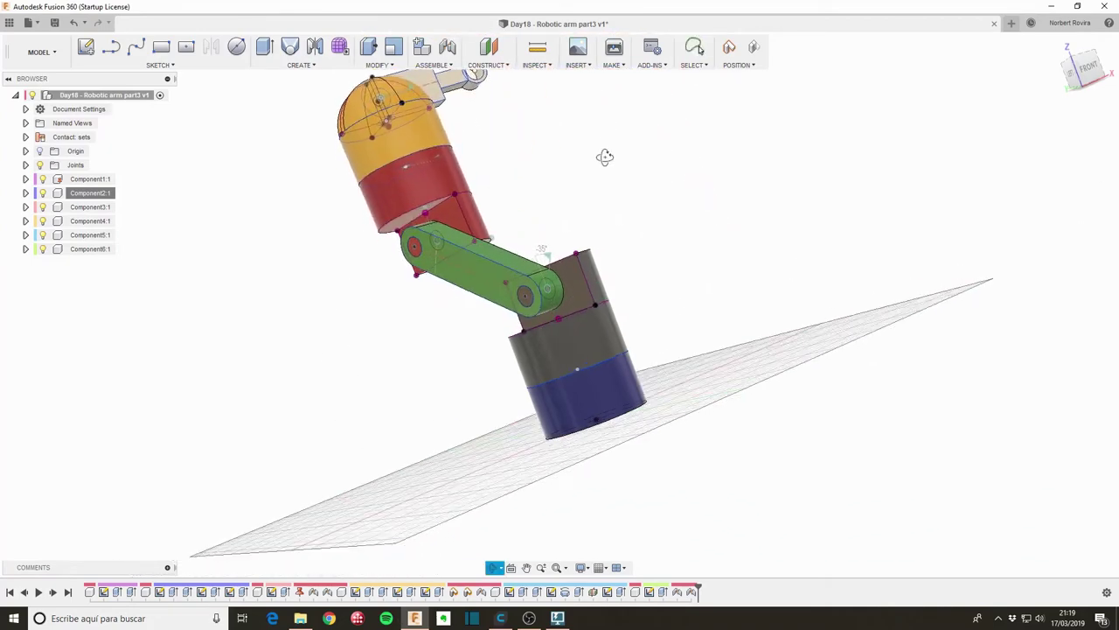
mouse_move(604, 157)
shift+middle_down()
mouse_move(545, 132)
mouse_move(593, 303)
shift+middle_up()
mouse_move(562, 219)
shift+middle_down()
mouse_move(560, 201)
mouse_move(509, 170)
shift+middle_up()
Step: Create a contact set between the top gripper piece and the yellow cylinder
click(450, 66)
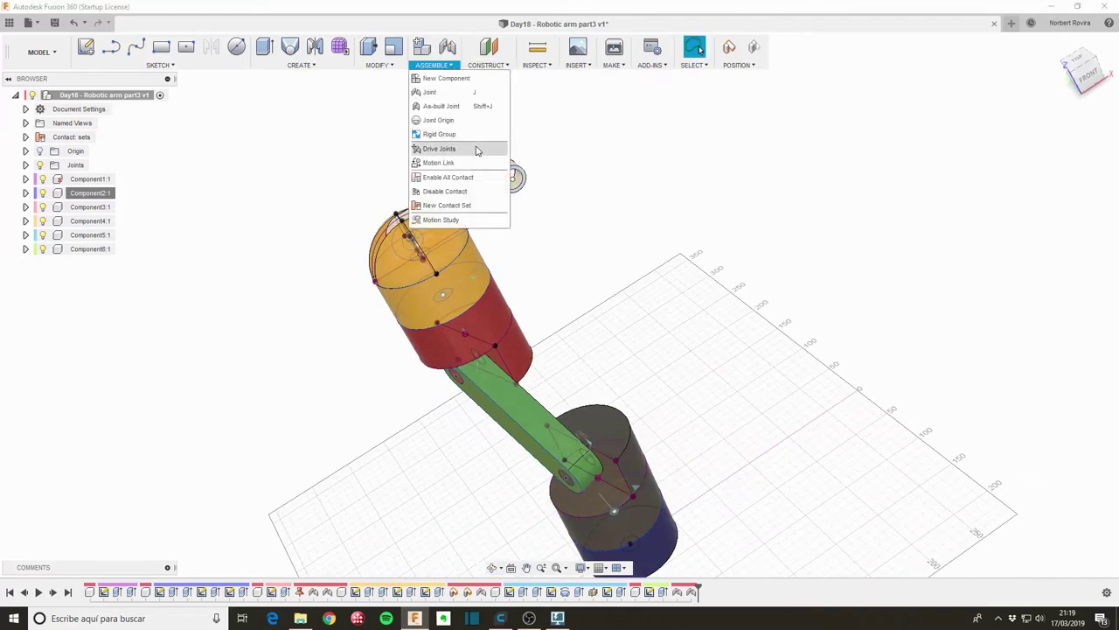
click(455, 204)
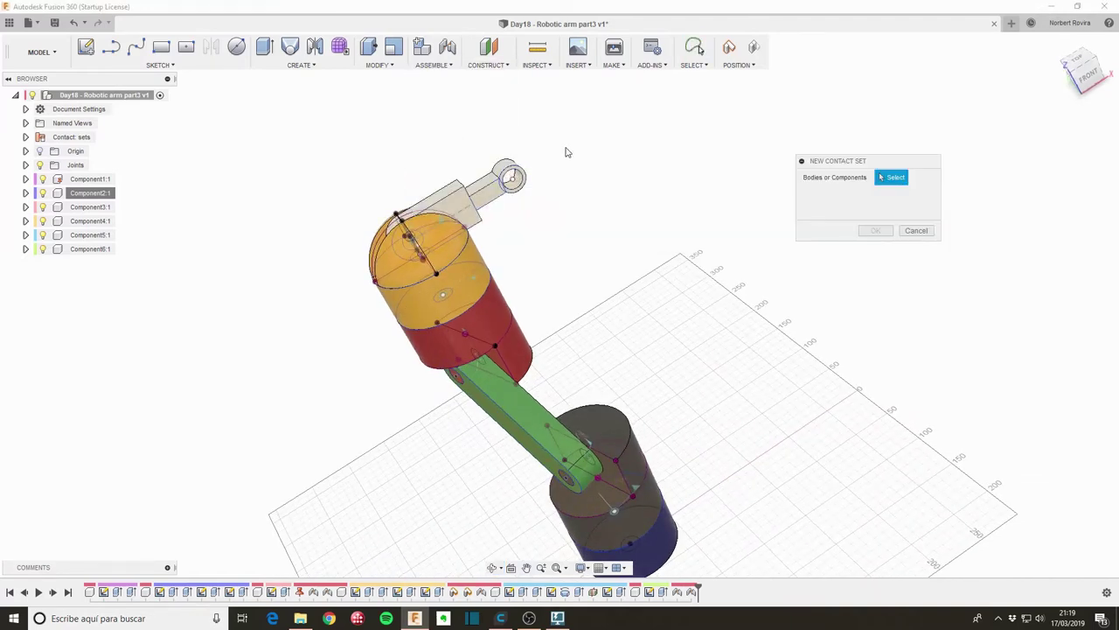
click(466, 206)
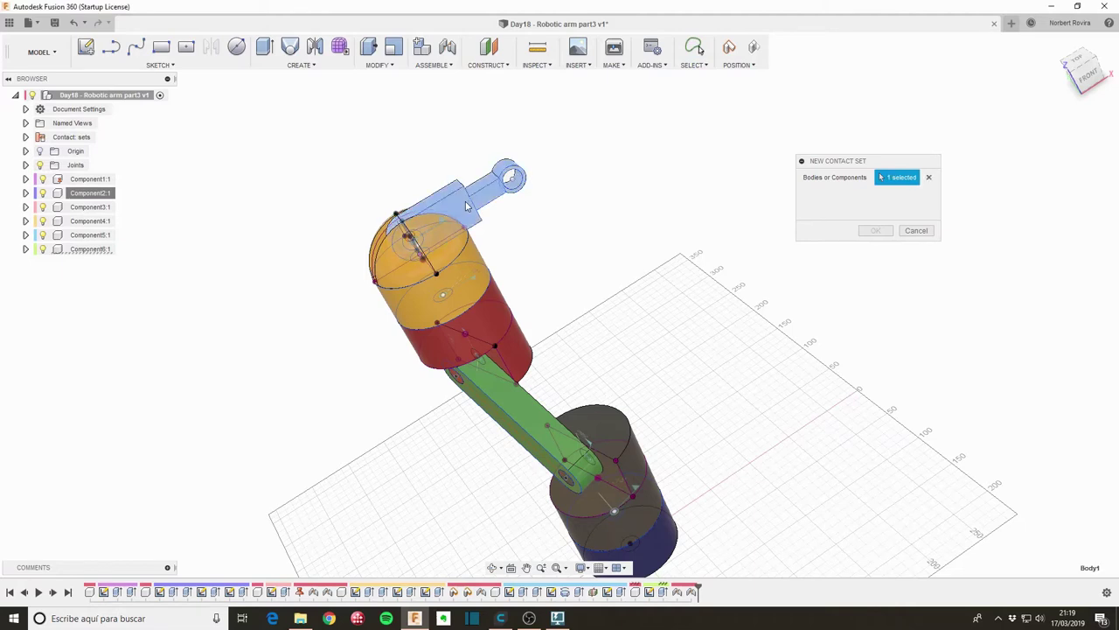
click(451, 253)
click(877, 233)
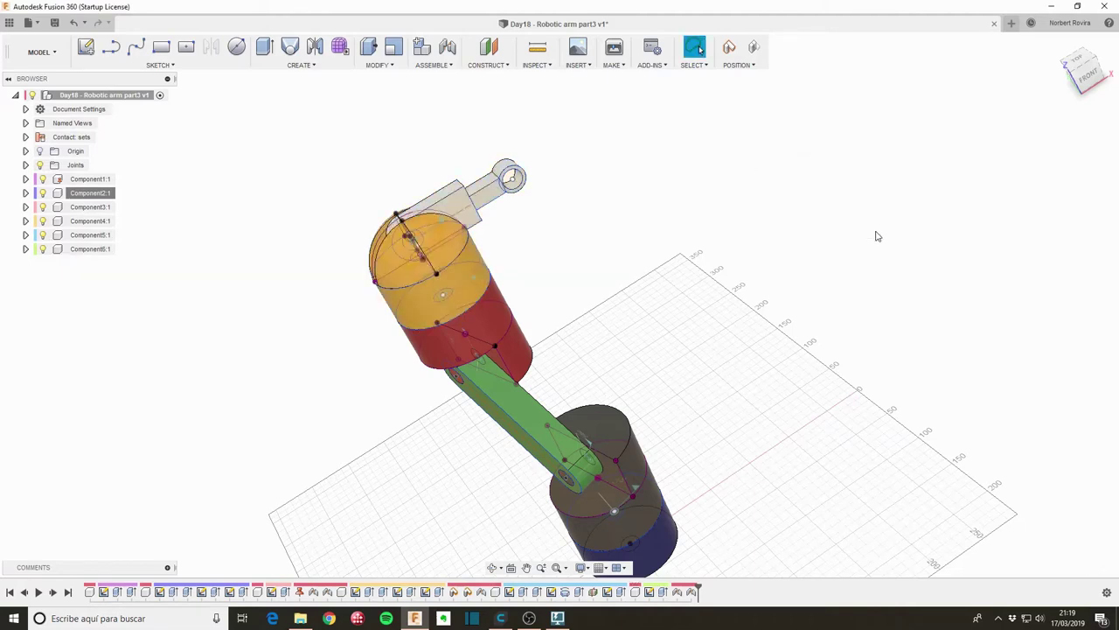
Step: Test-drag the top gripper piece against the yellow cylinder
click(498, 194)
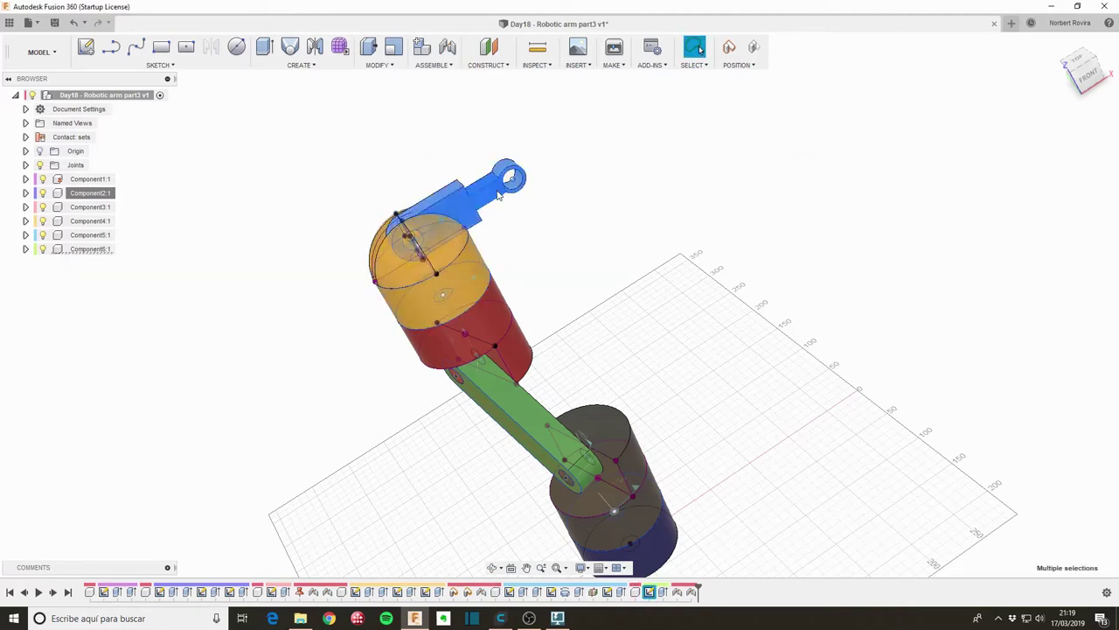
drag(500, 195, 528, 195)
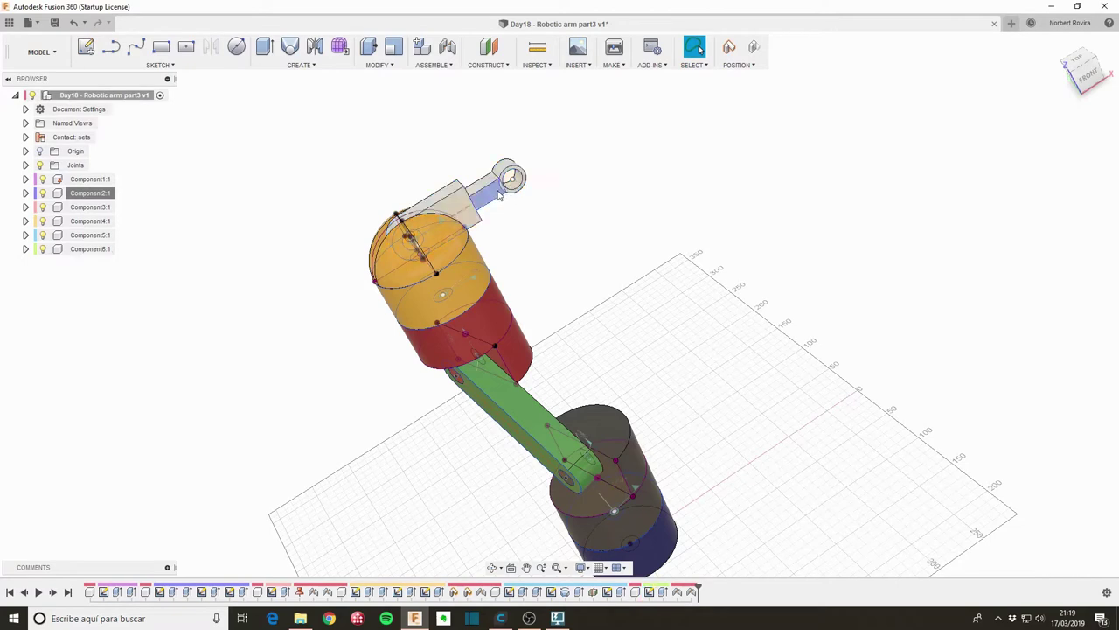
click(557, 214)
Step: Undo an accidental drag of the circle at the gripper's end
scroll(492, 178, up, 3)
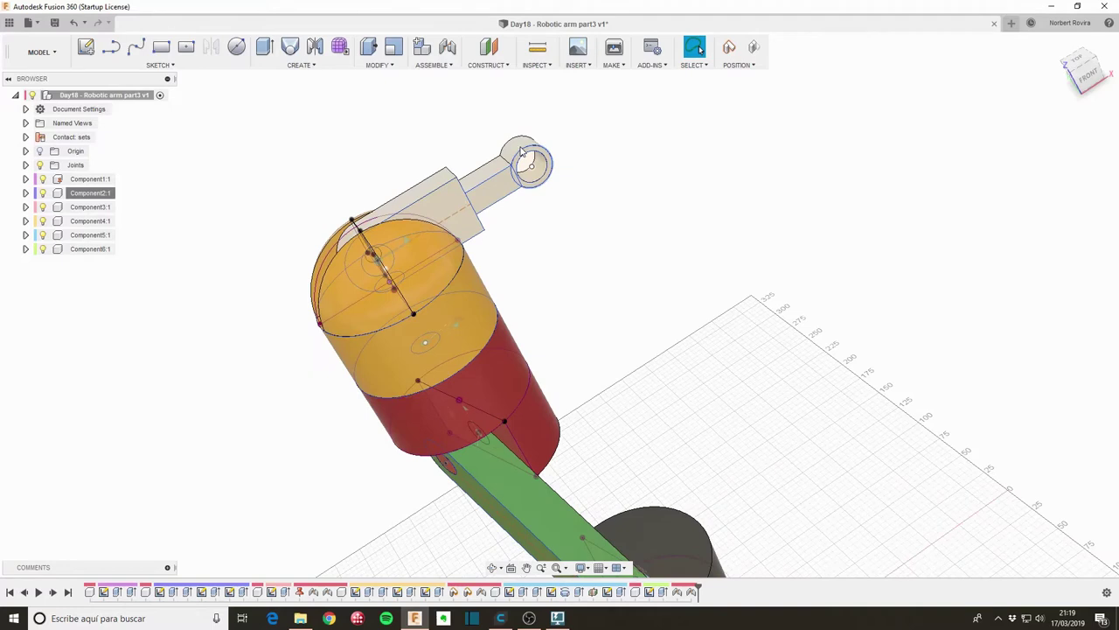
drag(521, 152, 513, 158)
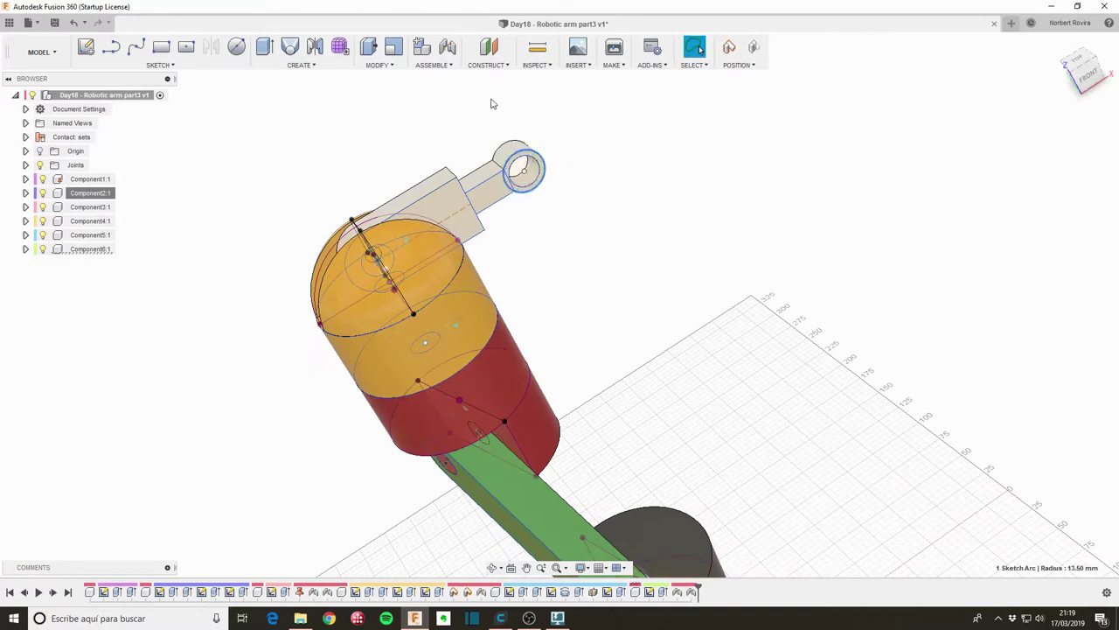
click(73, 22)
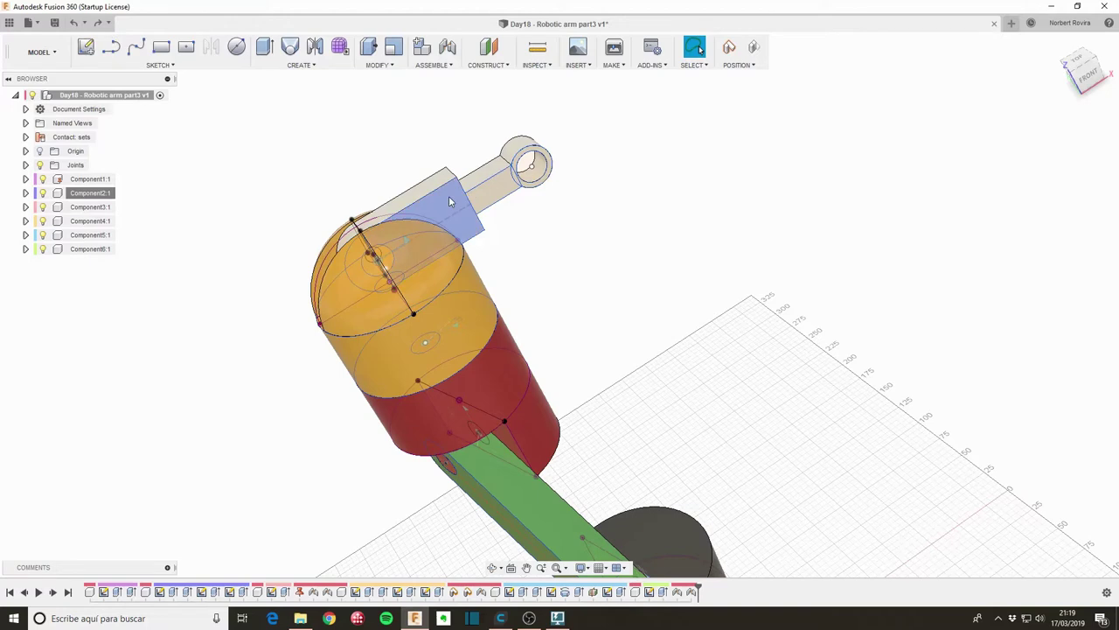
Step: Select Component6:1 and swing the white gripper piece sideways around its joint
click(109, 196)
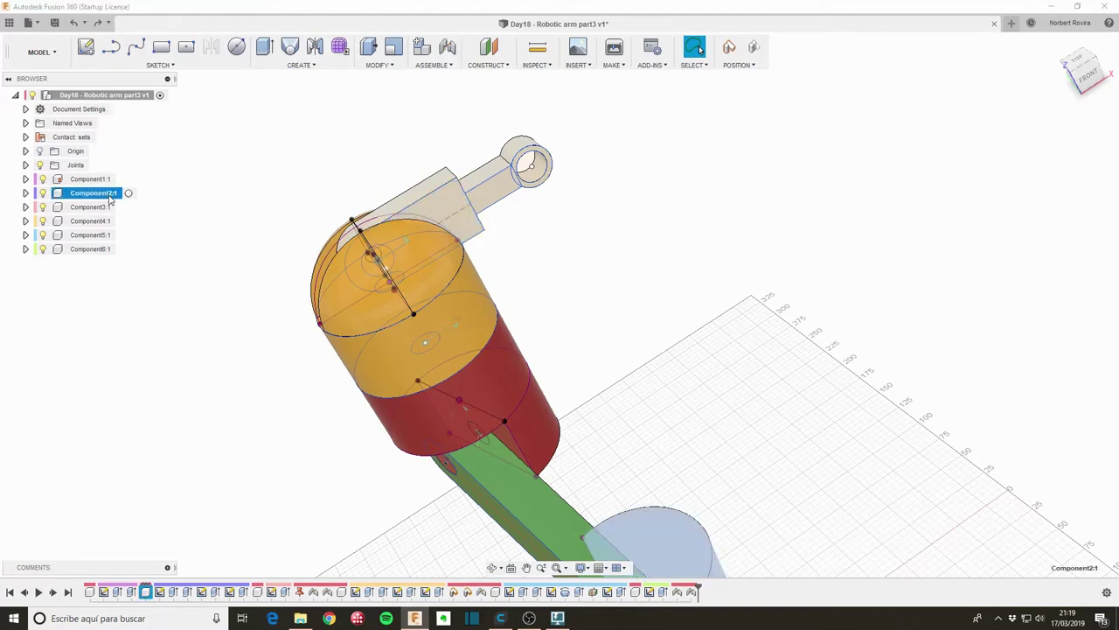
click(106, 249)
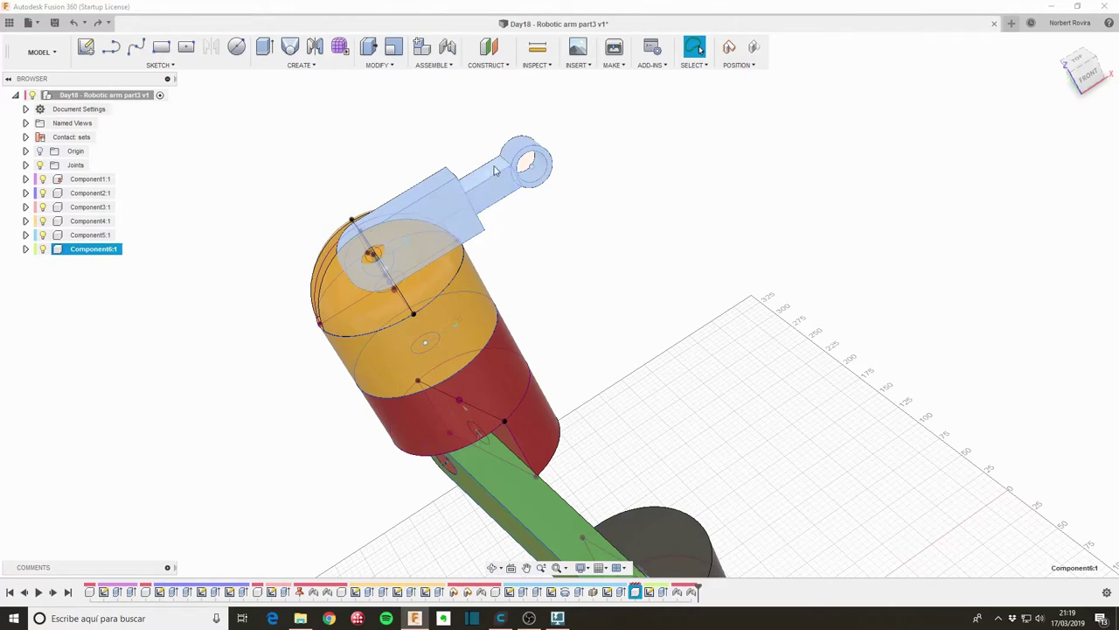
mouse_move(493, 196)
mouse_down()
mouse_move(383, 143)
mouse_move(486, 235)
mouse_move(269, 145)
mouse_move(807, 224)
mouse_move(729, 219)
mouse_move(594, 242)
mouse_move(587, 255)
mouse_move(624, 245)
mouse_up()
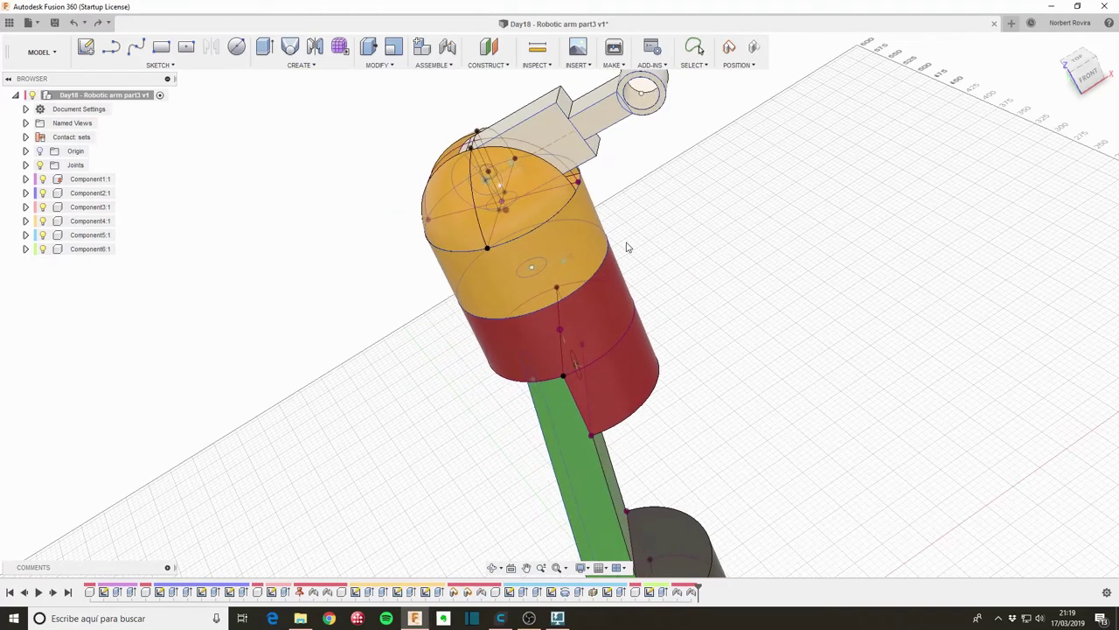
scroll(730, 275, down, 3)
scroll(682, 295, down, 2)
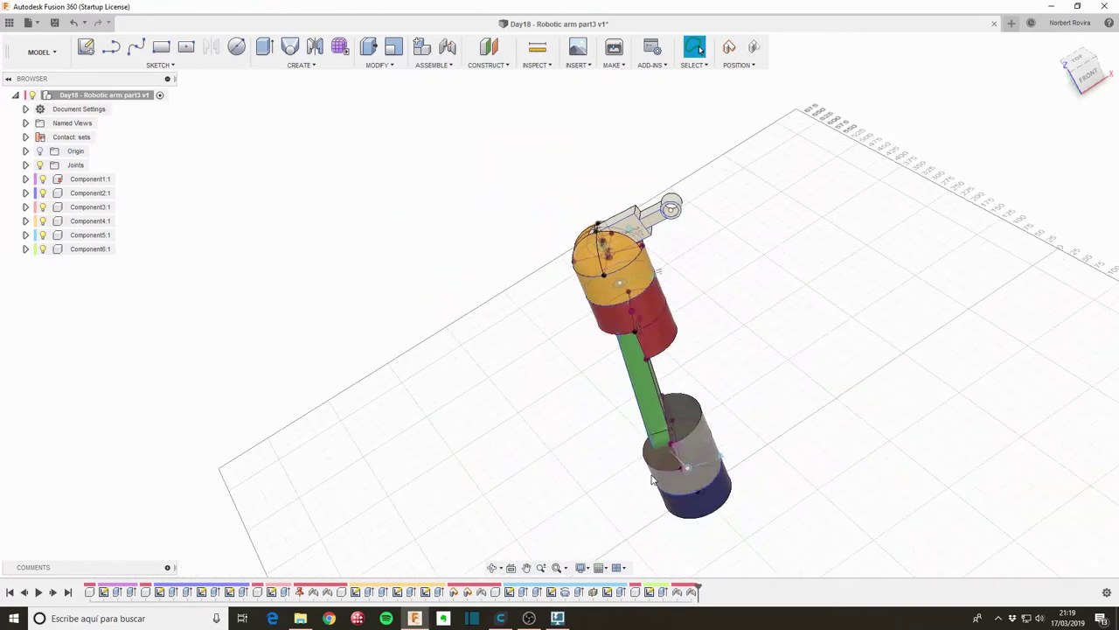
shift+middle_drag(585, 472, 647, 466)
scroll(664, 465, up, 2)
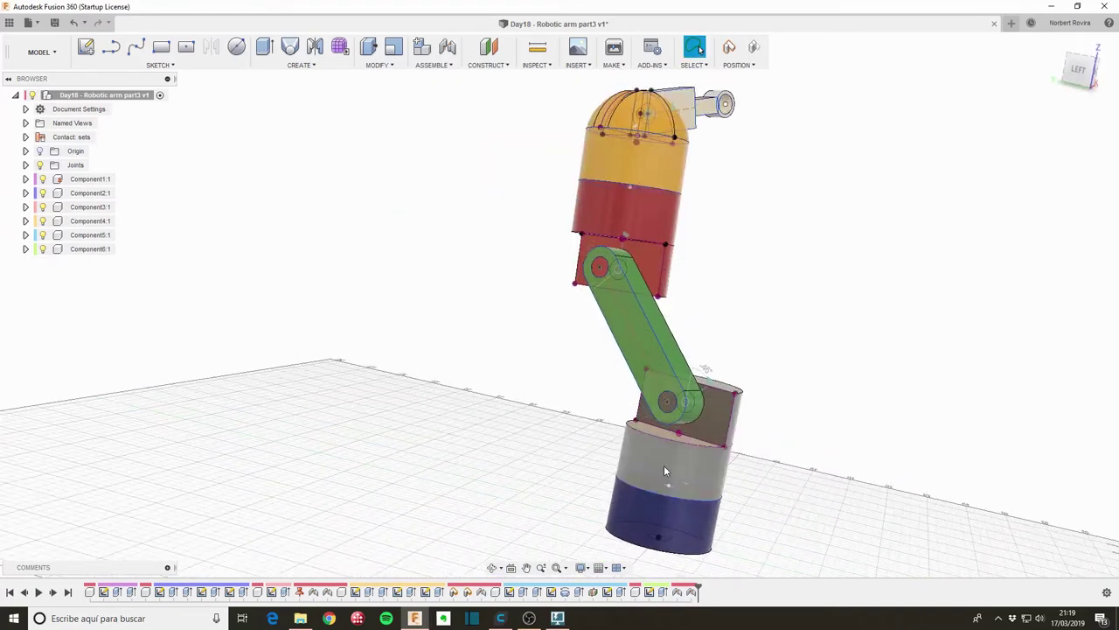
middle_drag(857, 407, 673, 350)
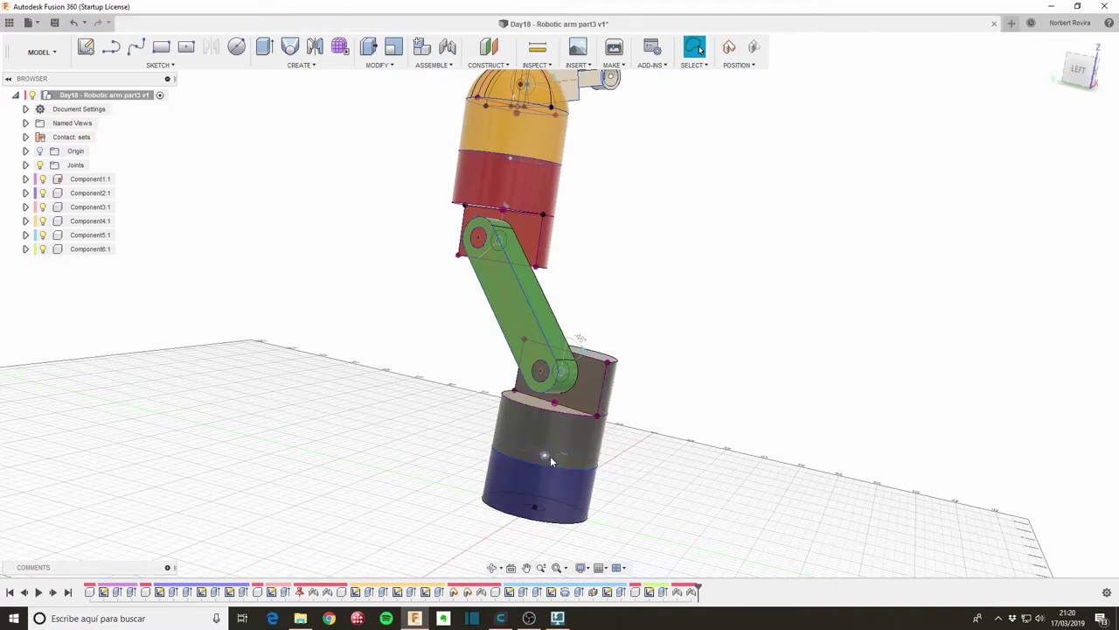
shift+middle_drag(659, 428, 625, 467)
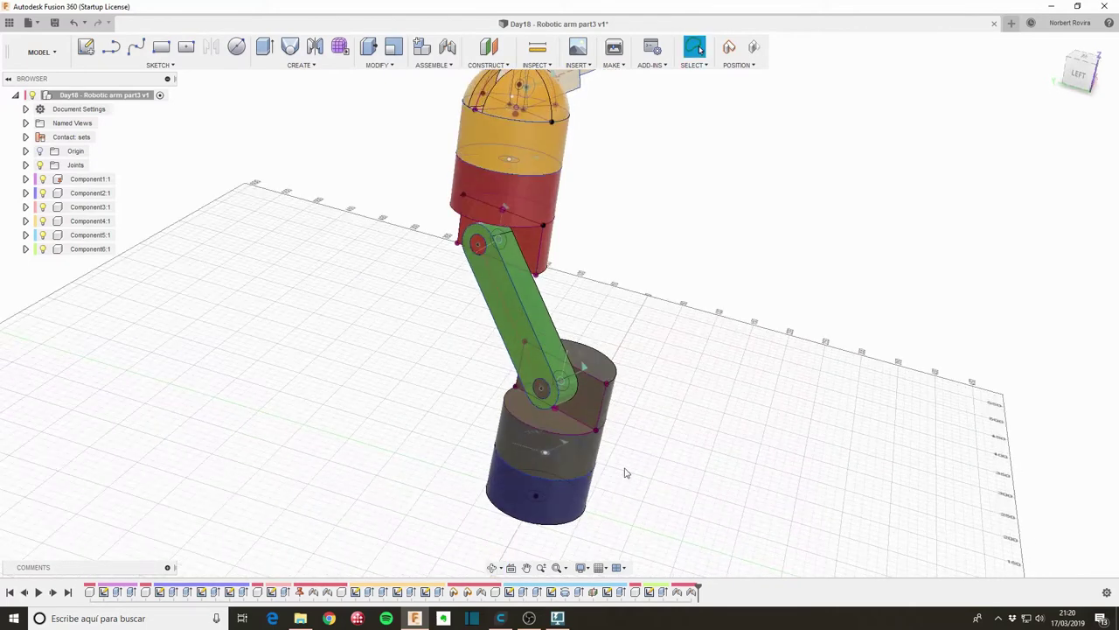
right_click(549, 453)
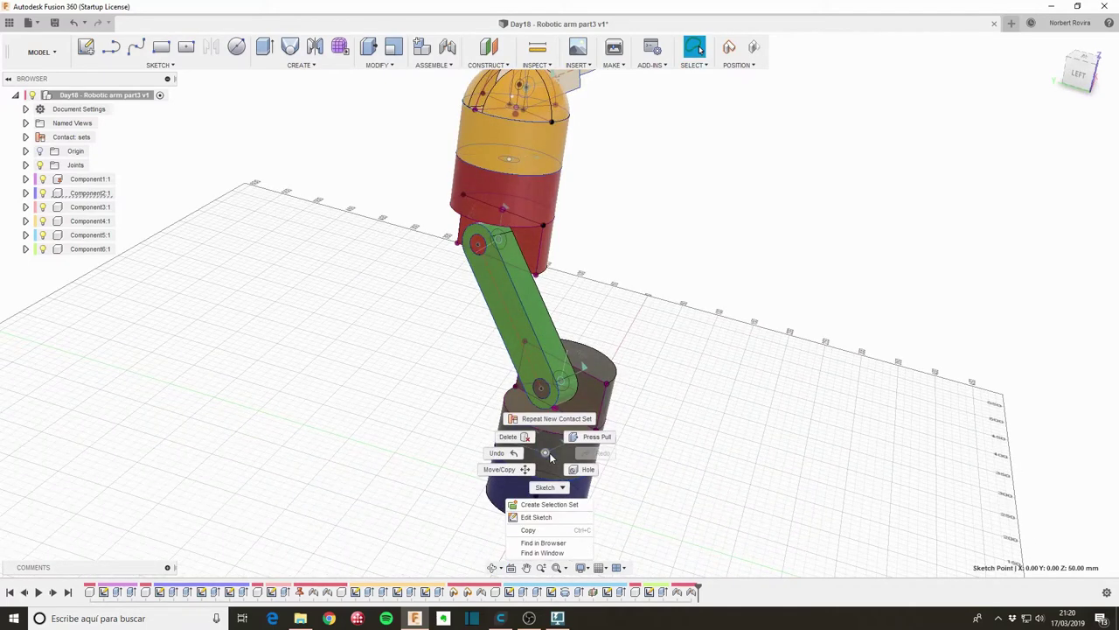
click(693, 445)
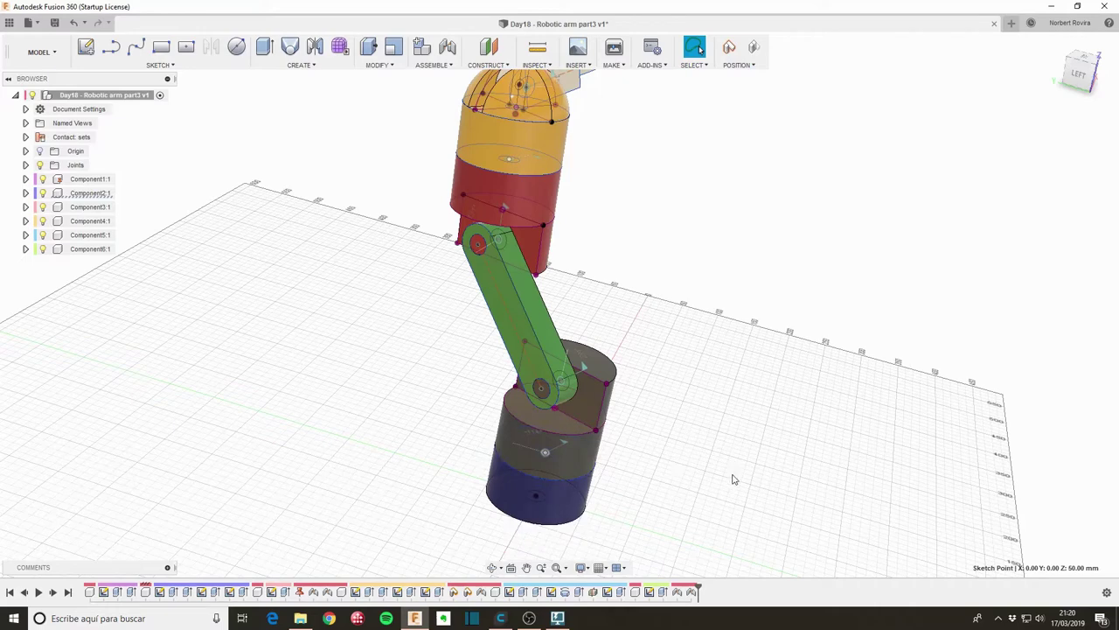
Step: Limit the base joint's rotation to a 0 deg minimum and 270 deg maximum
right_click(565, 447)
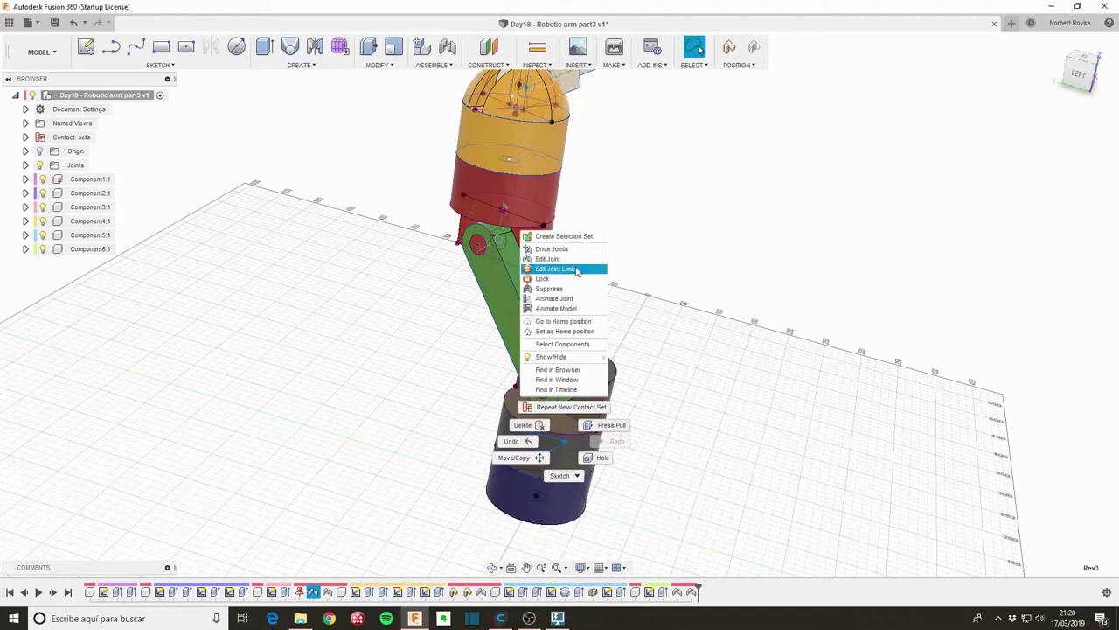
click(576, 270)
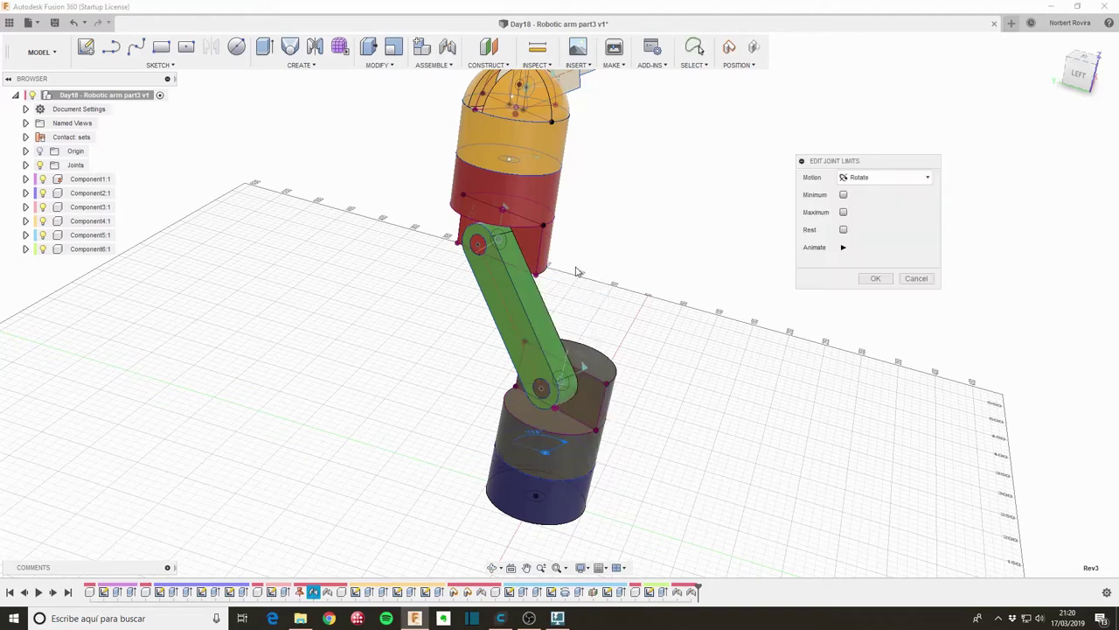
click(843, 195)
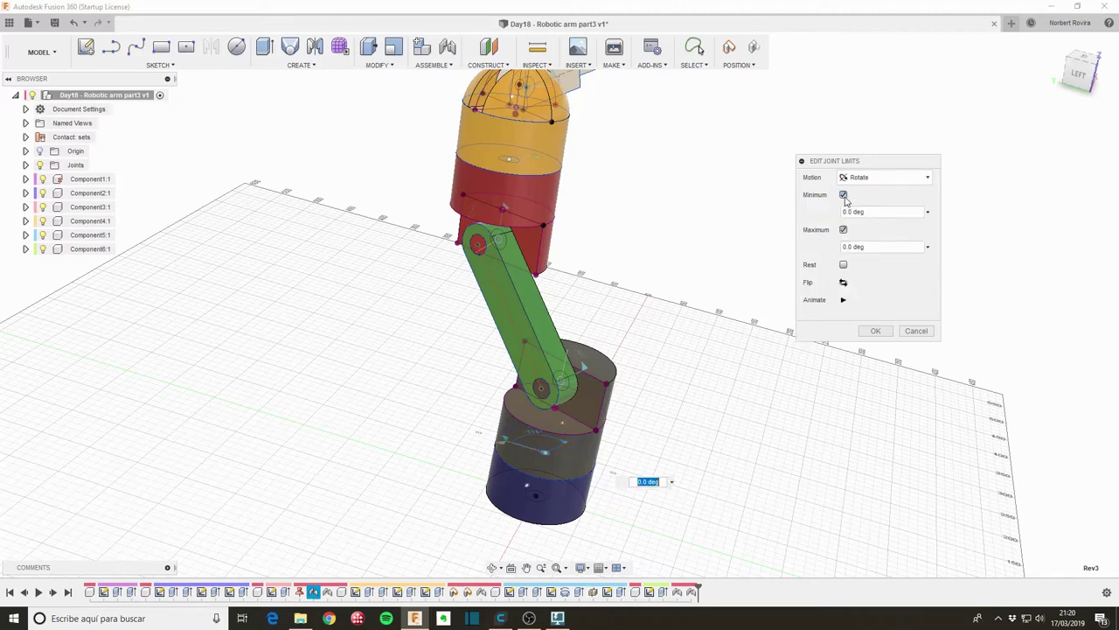
click(843, 229)
text(270)
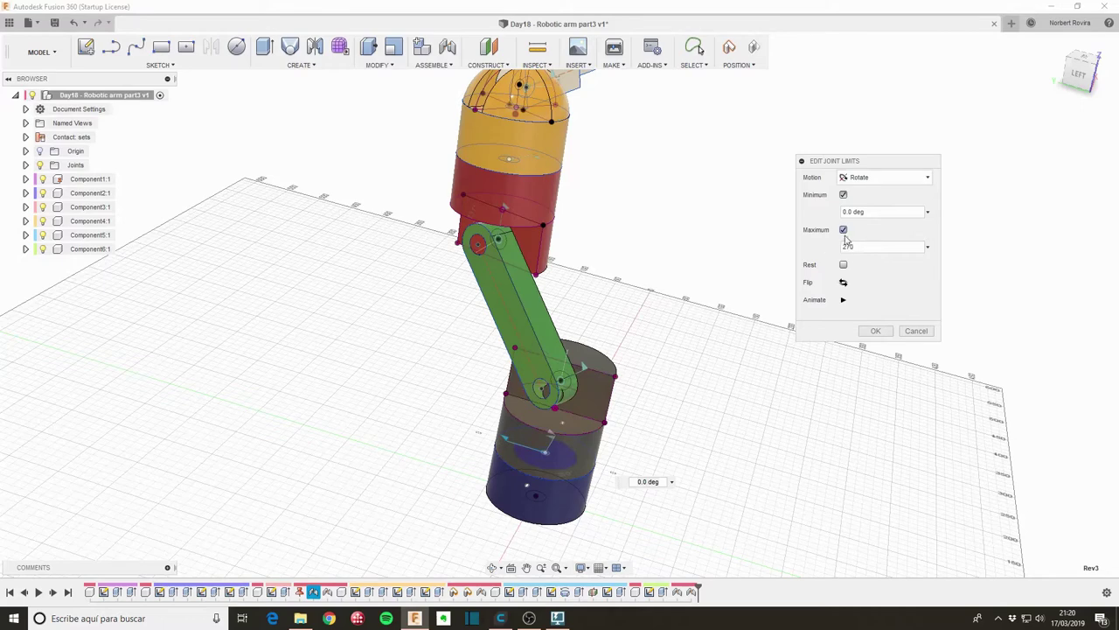
click(871, 246)
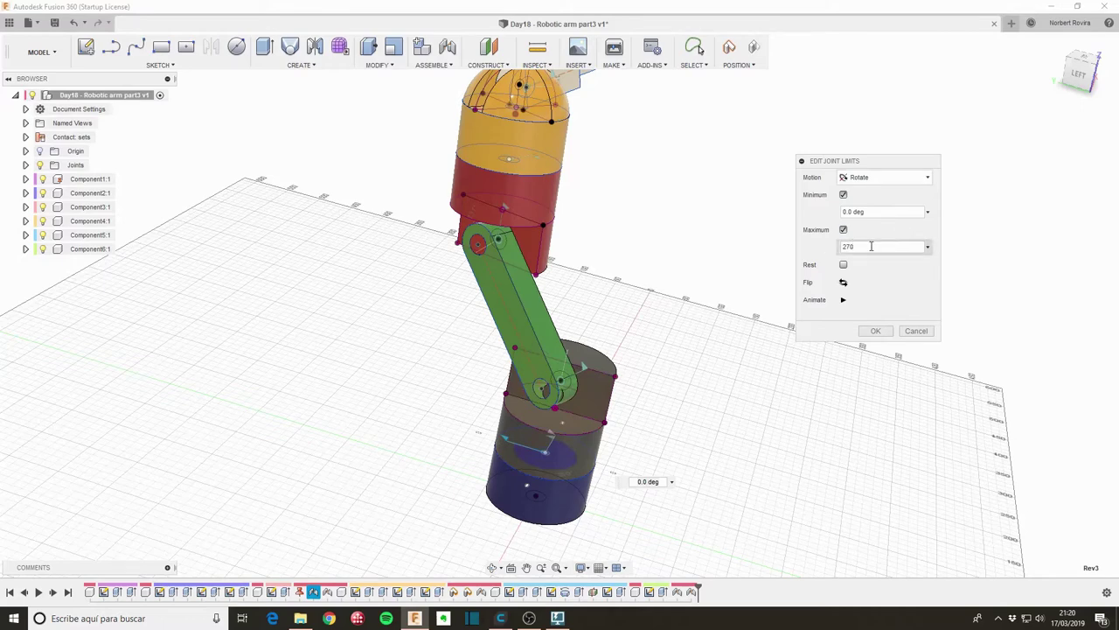
key(Tab)
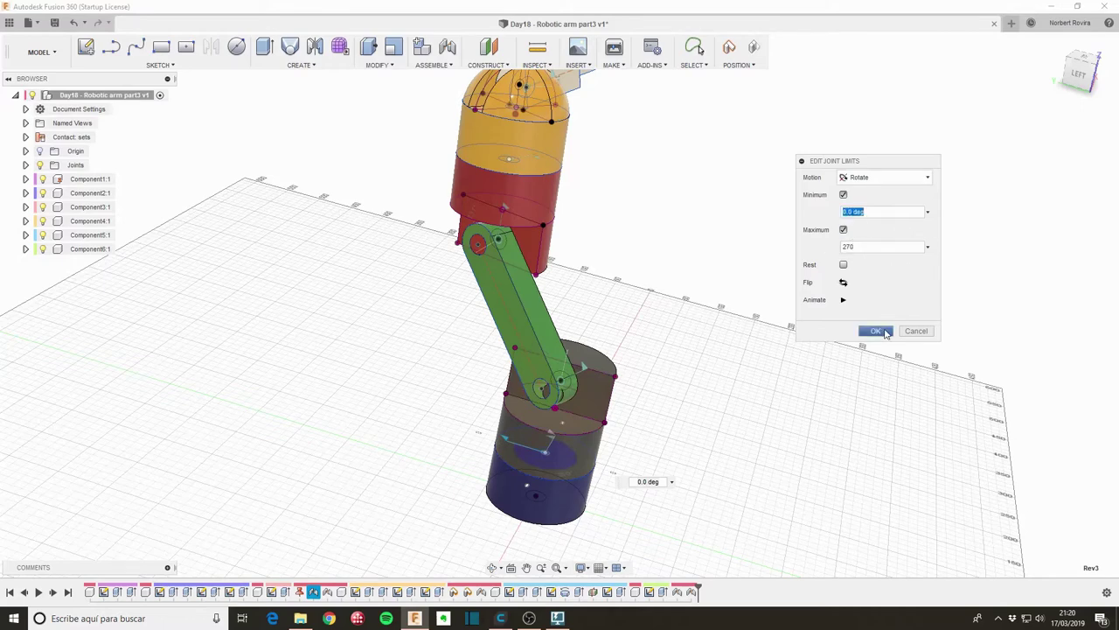
click(882, 331)
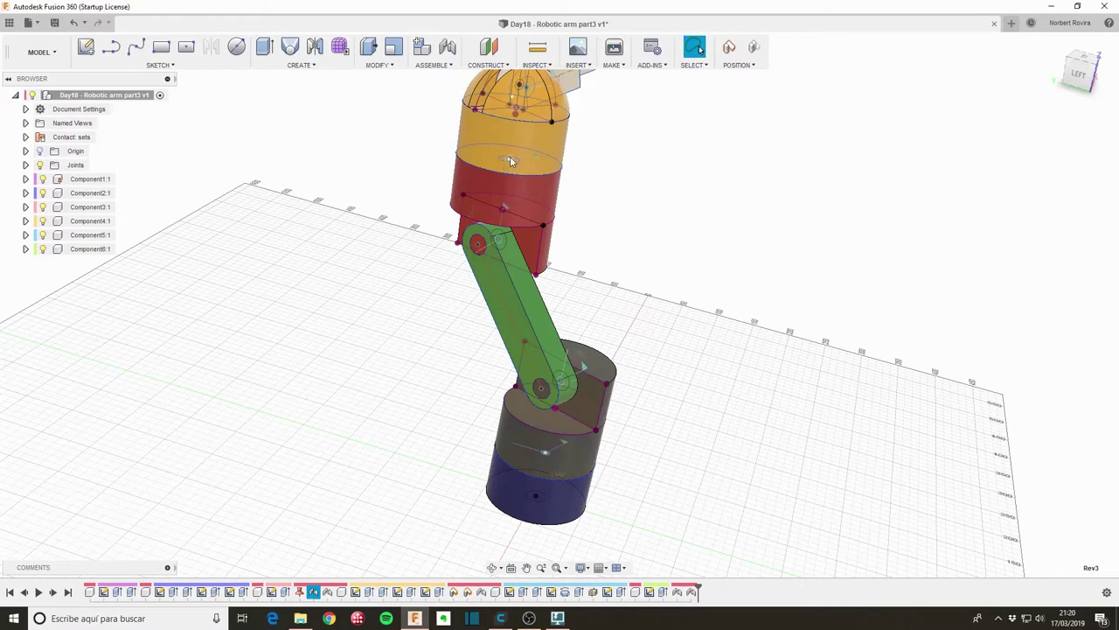
shift+middle_drag(627, 160, 630, 174)
scroll(516, 158, up, 2)
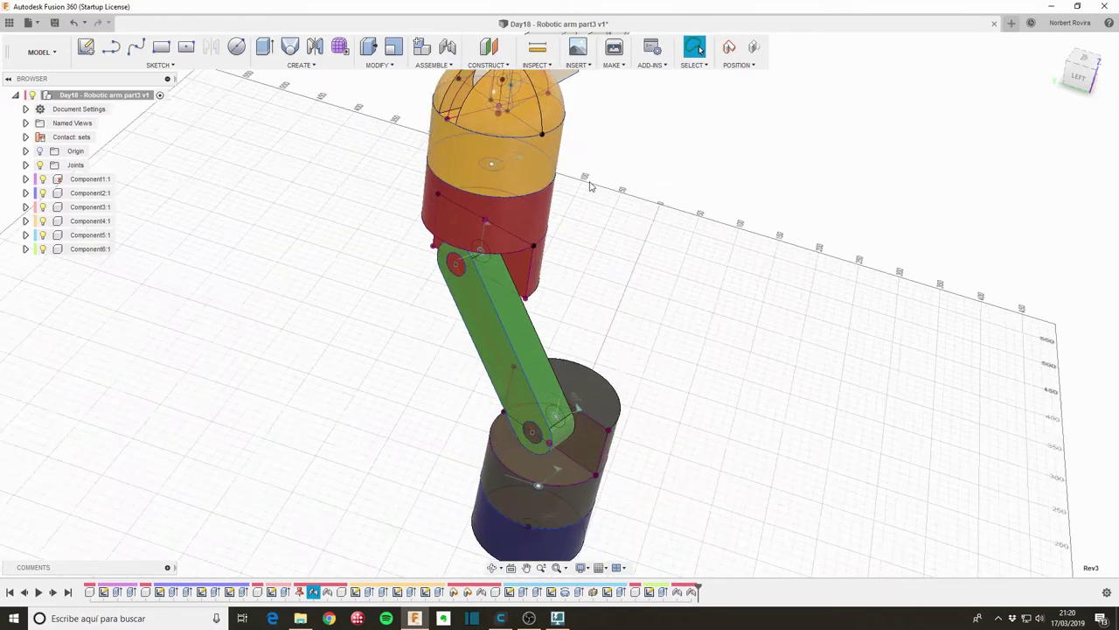
Step: Give the upper joint minimum and maximum rotation limits of 0 and 270 deg
right_click(514, 158)
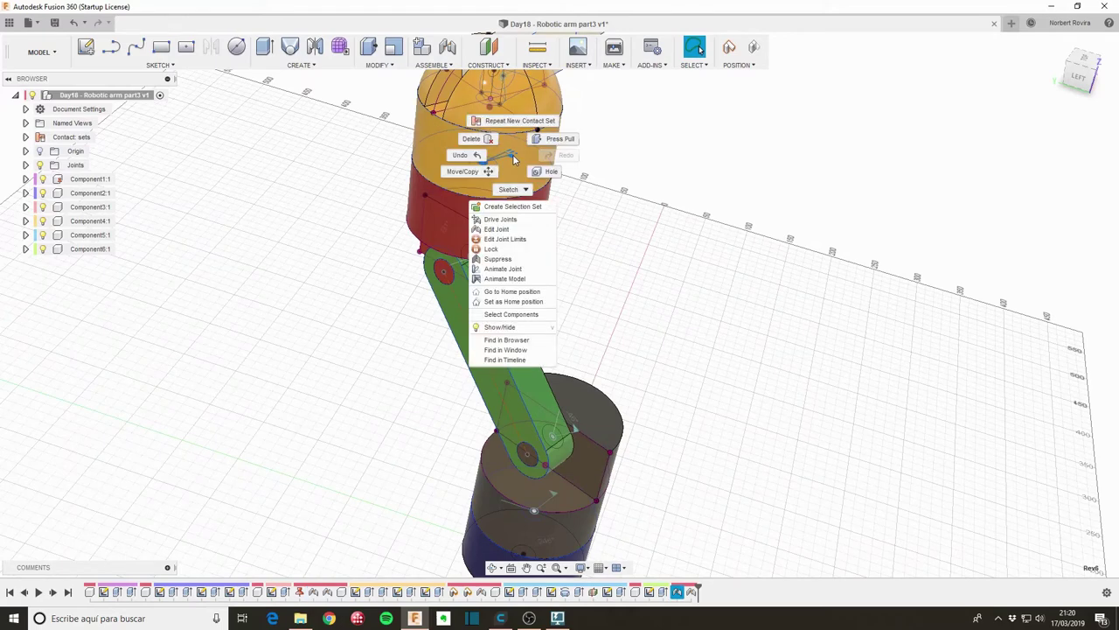
click(523, 243)
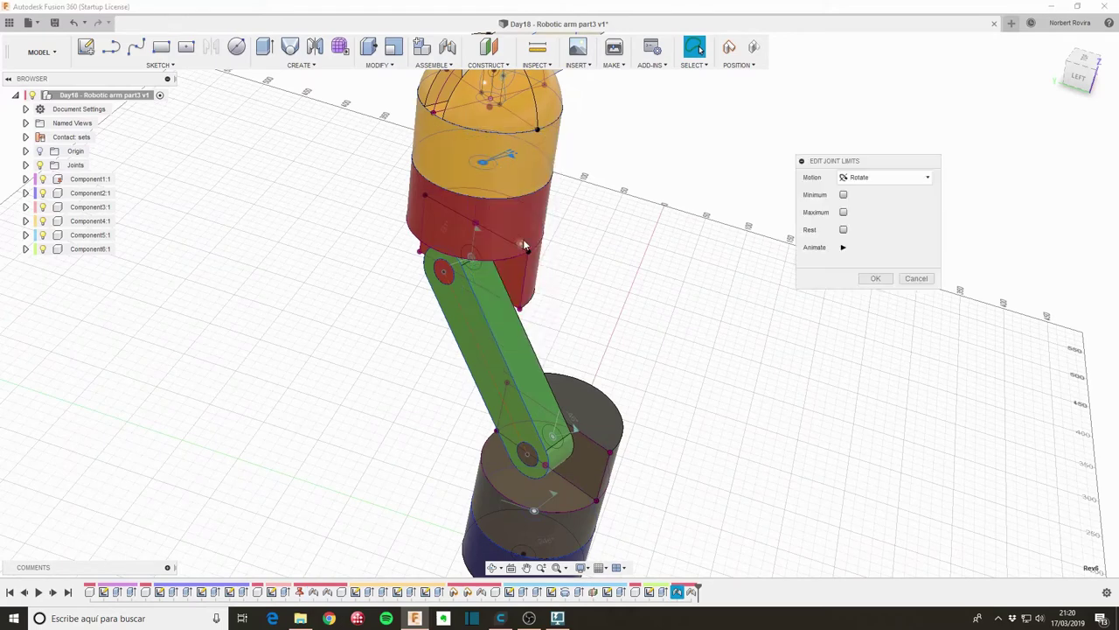
click(843, 195)
click(843, 229)
click(884, 246)
text(270)
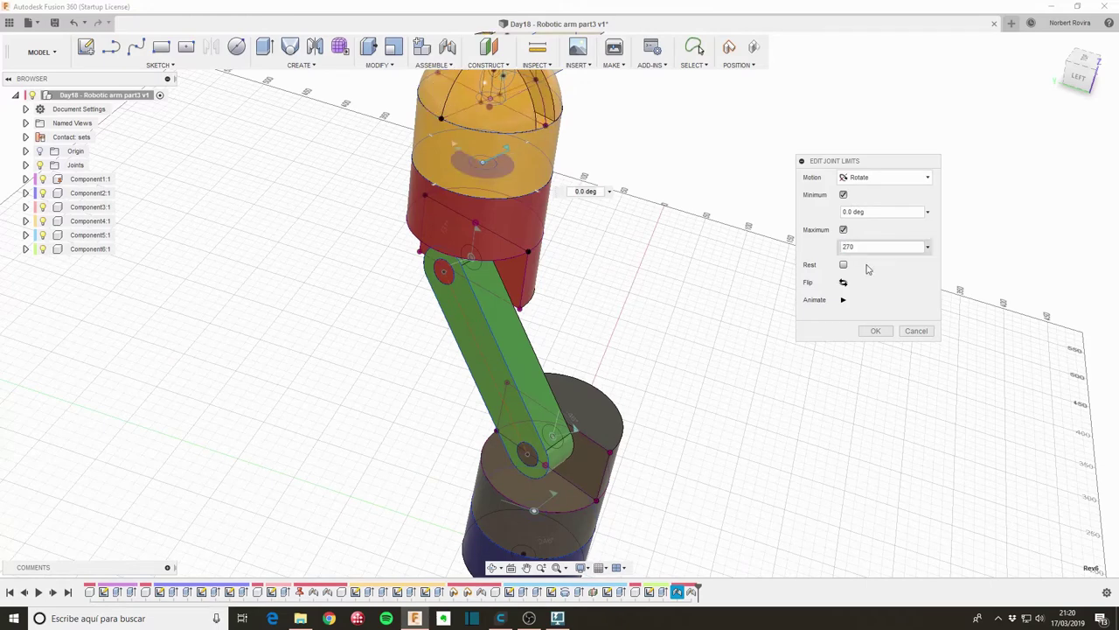
click(875, 331)
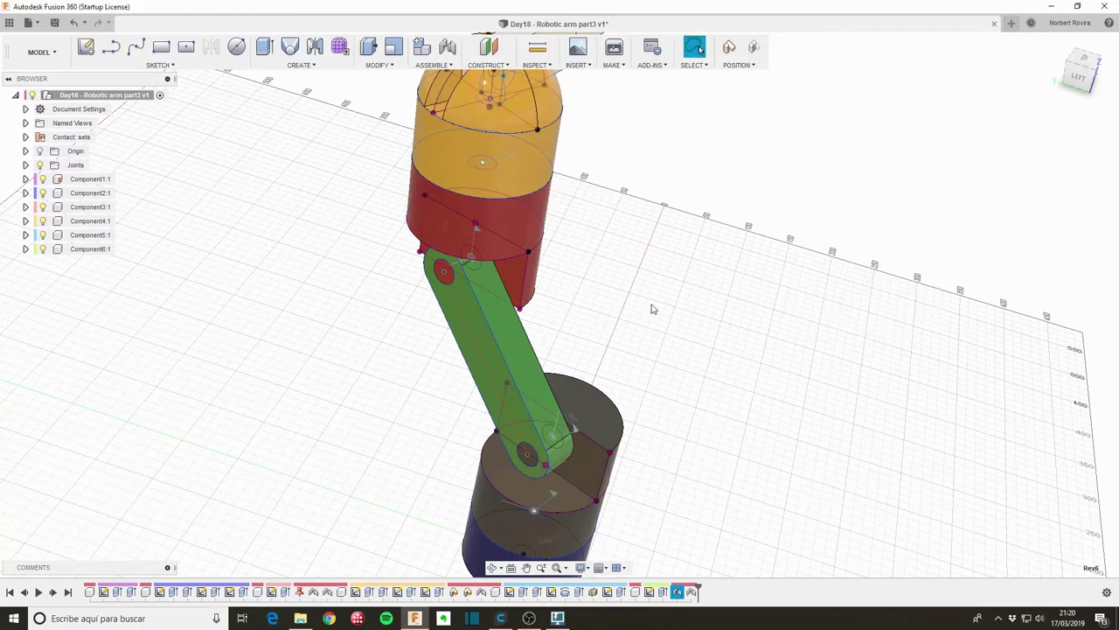
scroll(656, 303, down, 2)
scroll(662, 297, down, 2)
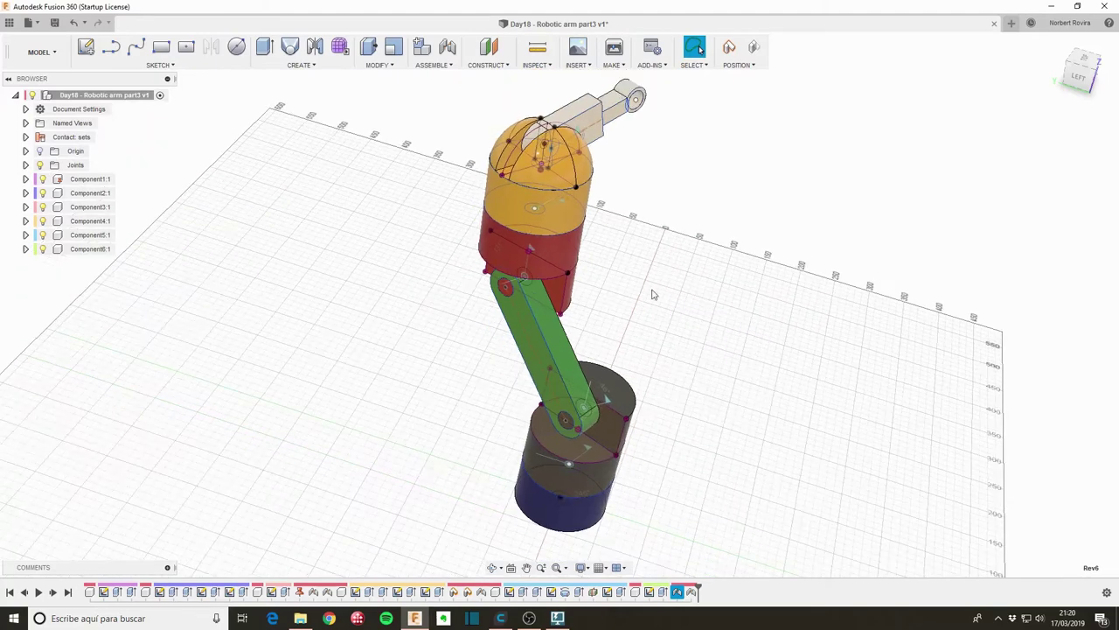
Step: Drag the green link and upper sections through several poses, then orbit back to the left view
shift+middle_drag(779, 387, 536, 327)
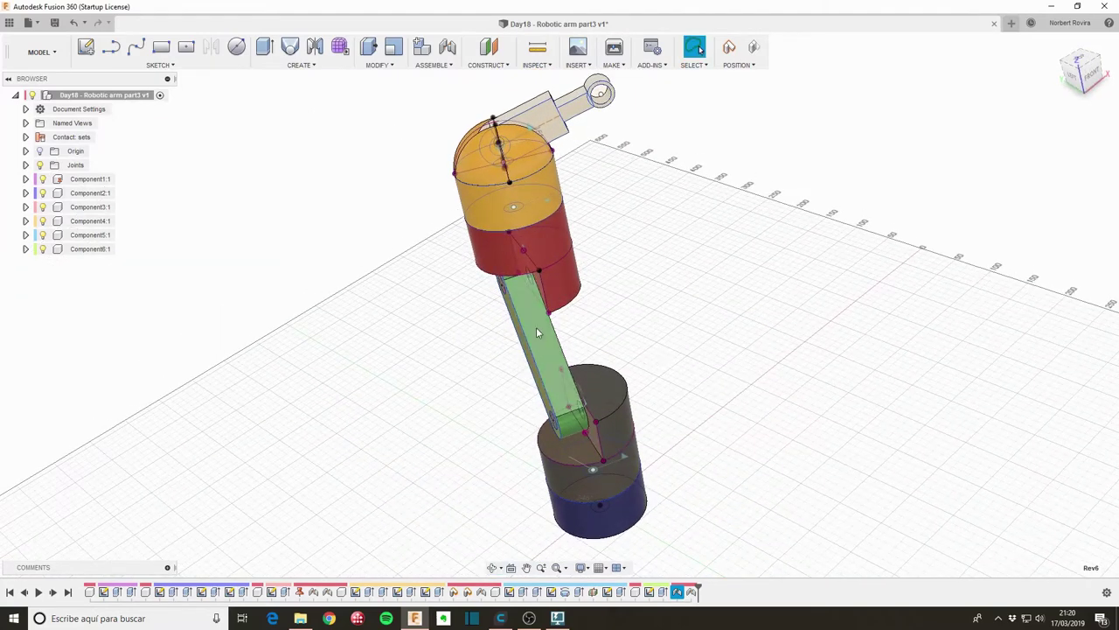
drag(495, 331, 699, 537)
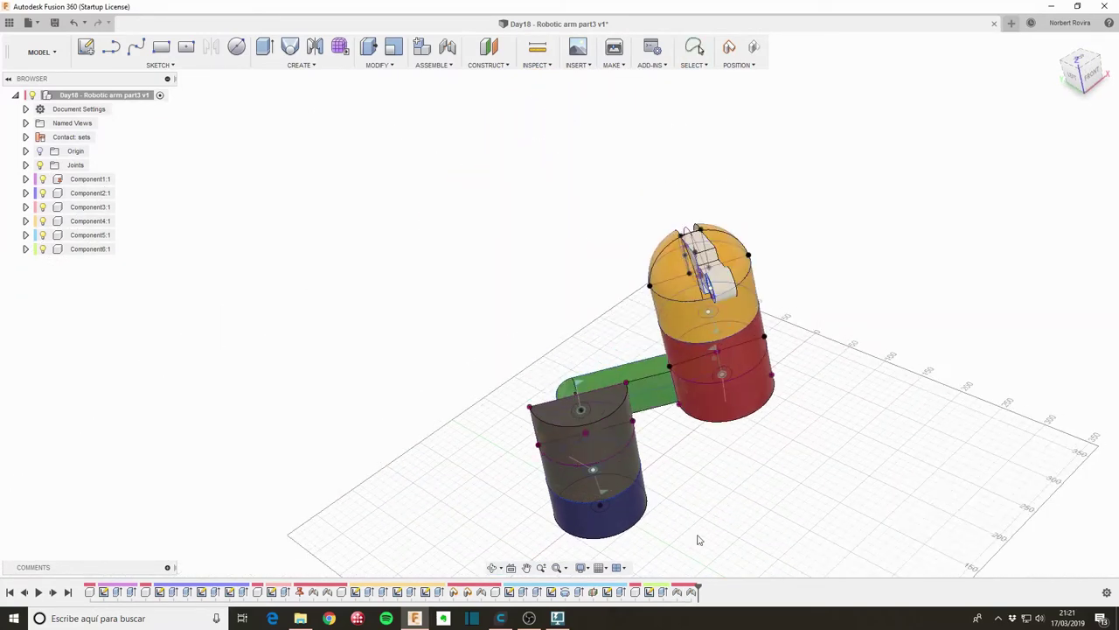
mouse_move(390, 542)
mouse_down()
mouse_move(582, 496)
mouse_move(464, 484)
mouse_move(377, 417)
mouse_move(365, 353)
mouse_move(398, 302)
mouse_move(332, 255)
mouse_move(562, 273)
mouse_move(594, 250)
mouse_up()
mouse_move(439, 385)
shift+middle_down()
mouse_move(420, 390)
mouse_move(417, 428)
mouse_move(437, 416)
shift+middle_up()
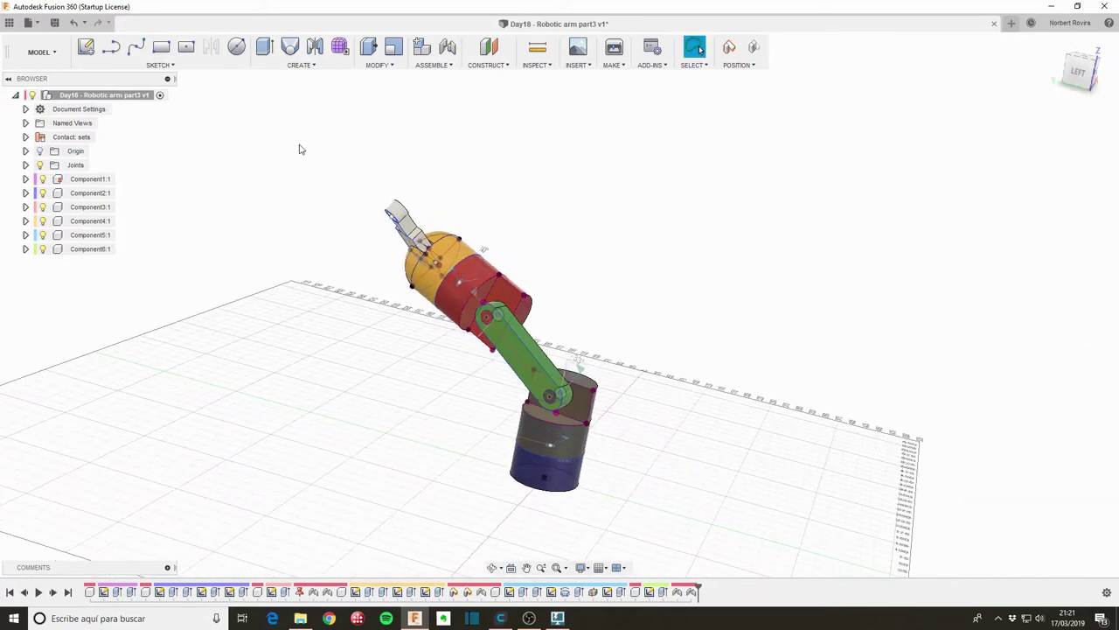
click(300, 65)
Step: Create empty Component7 and start a sketch on the YZ plane, continuing past the moved-components prompt
click(288, 78)
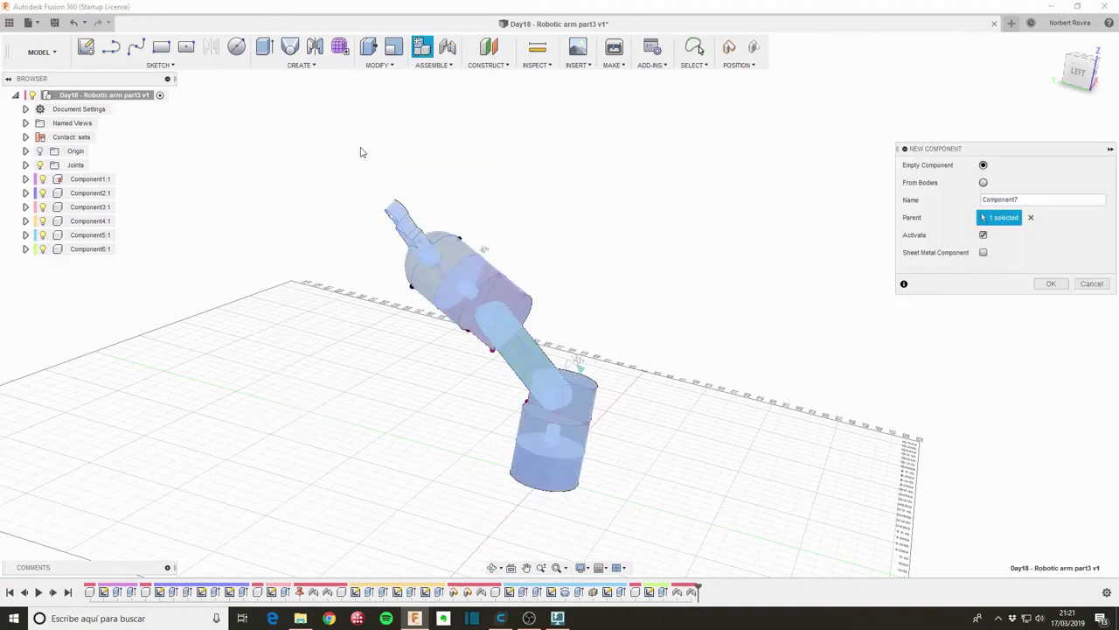
click(1052, 283)
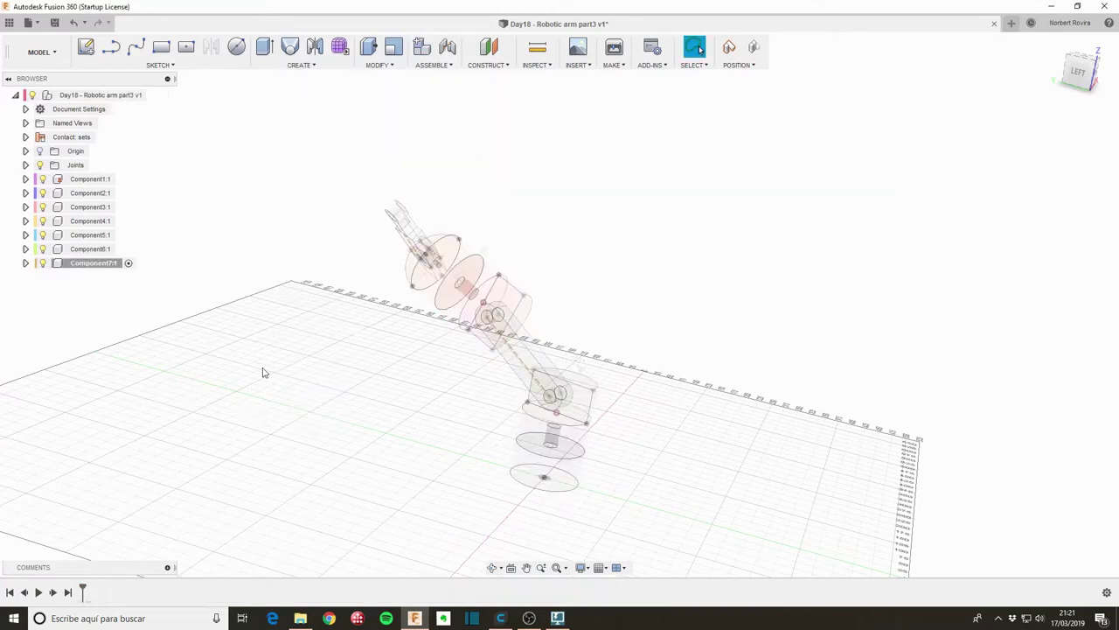
click(86, 46)
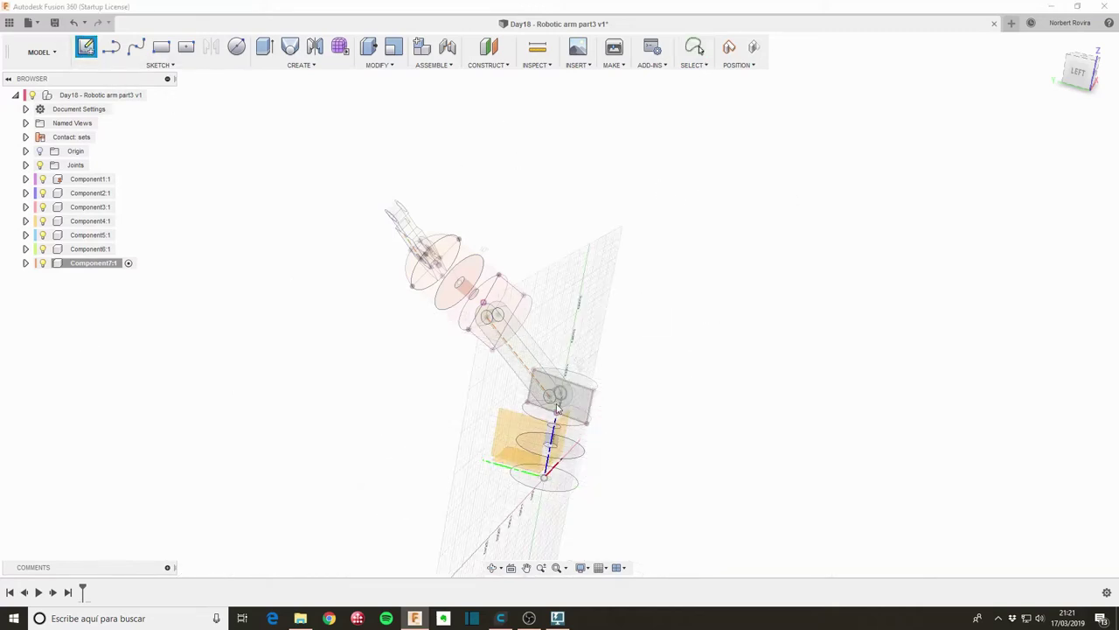
click(504, 450)
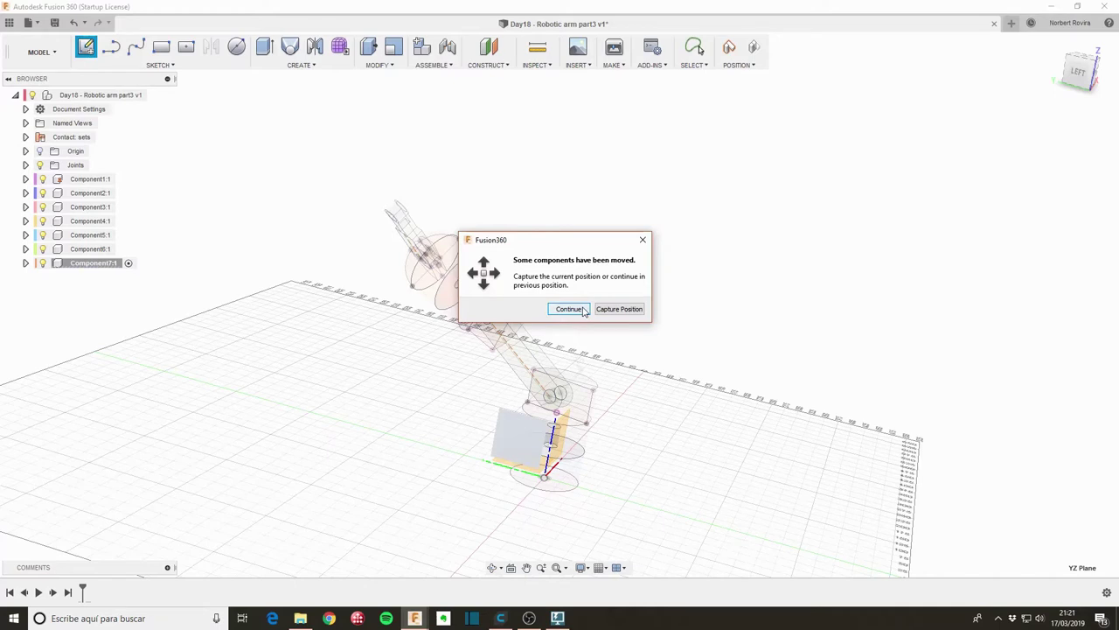
click(568, 309)
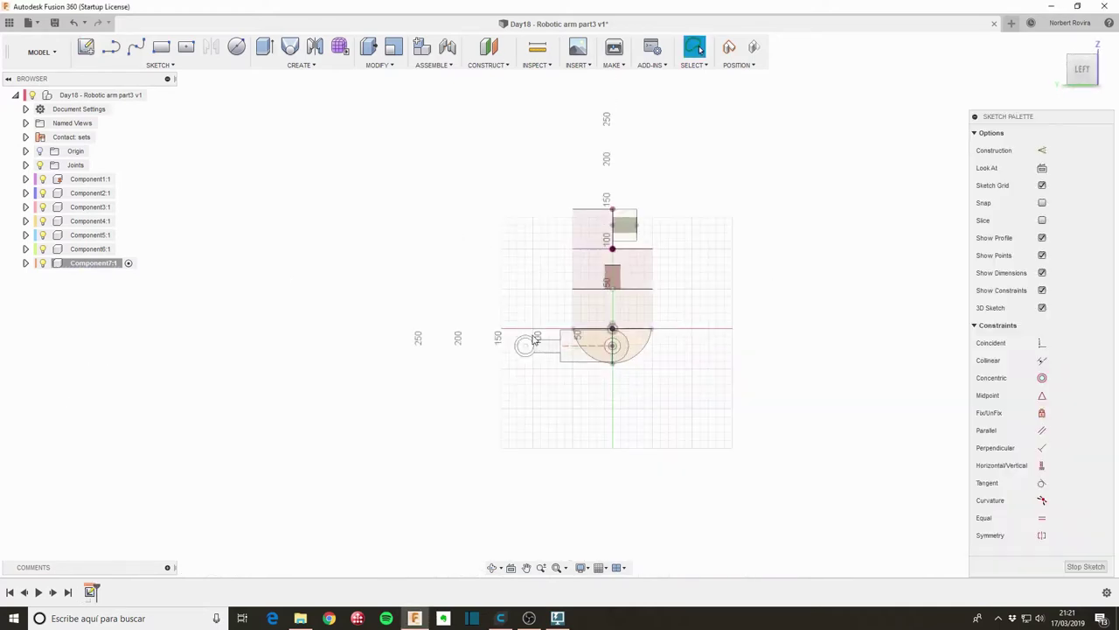
Step: Draw a 20 mm diameter circle left of the arm in Component7's sketch, then finish the sketch
scroll(476, 313, up, 2)
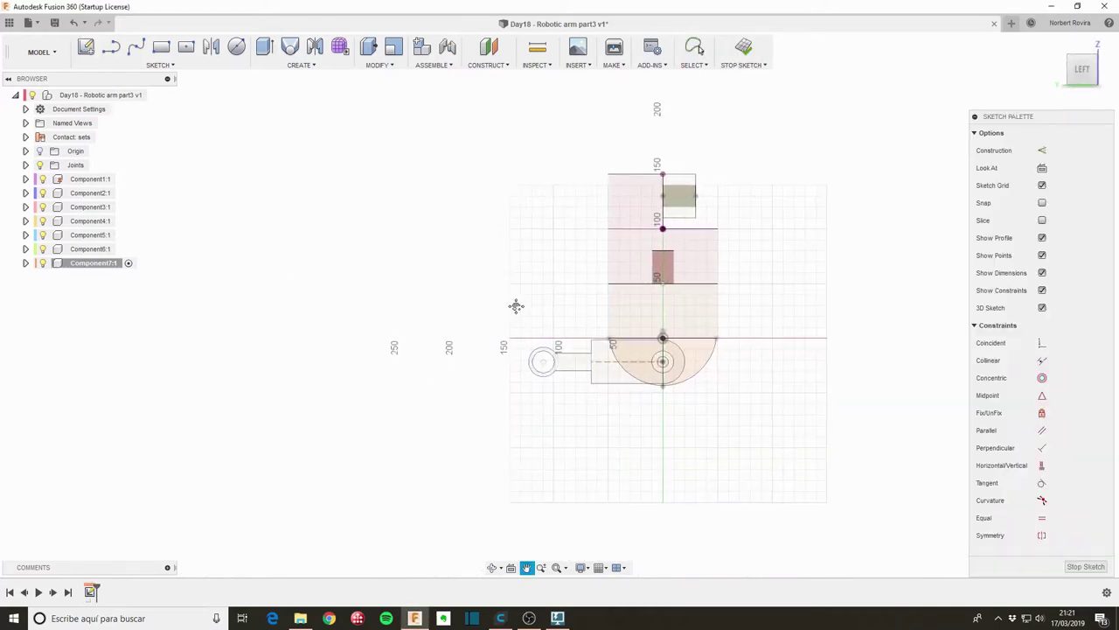
scroll(481, 313, up, 1)
scroll(420, 329, up, 1)
scroll(390, 334, up, 1)
scroll(376, 337, up, 1)
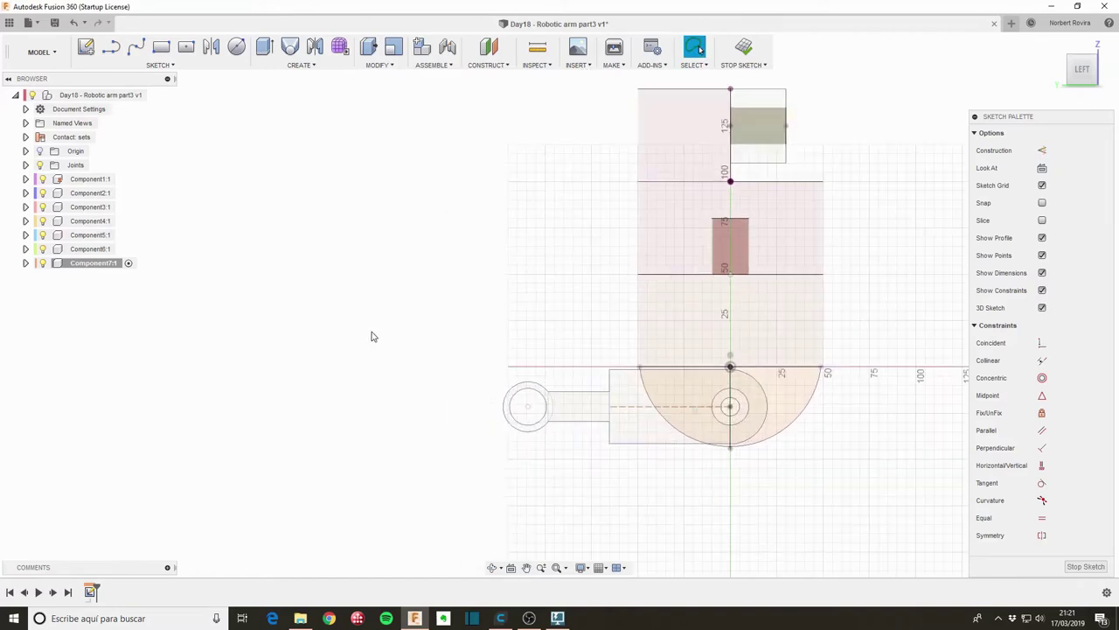
click(111, 48)
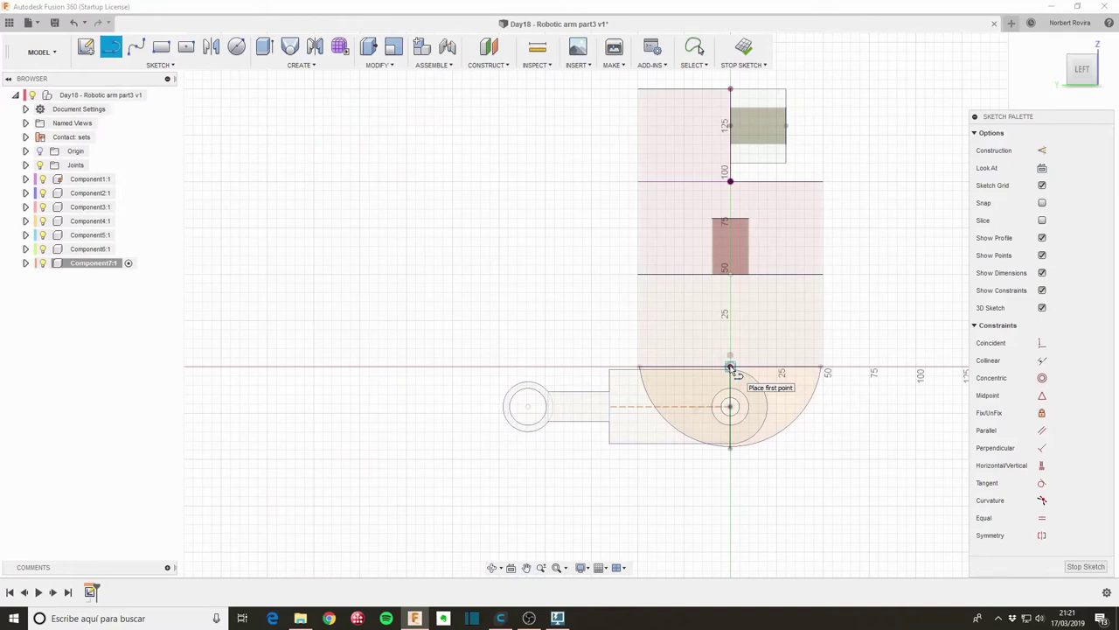
key(c)
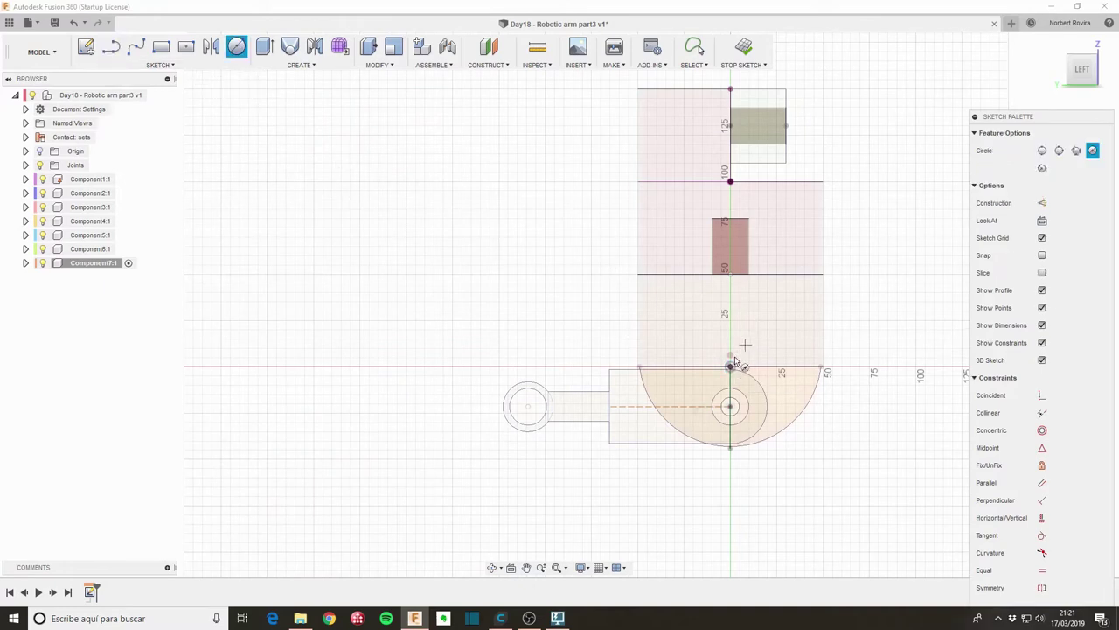
click(324, 370)
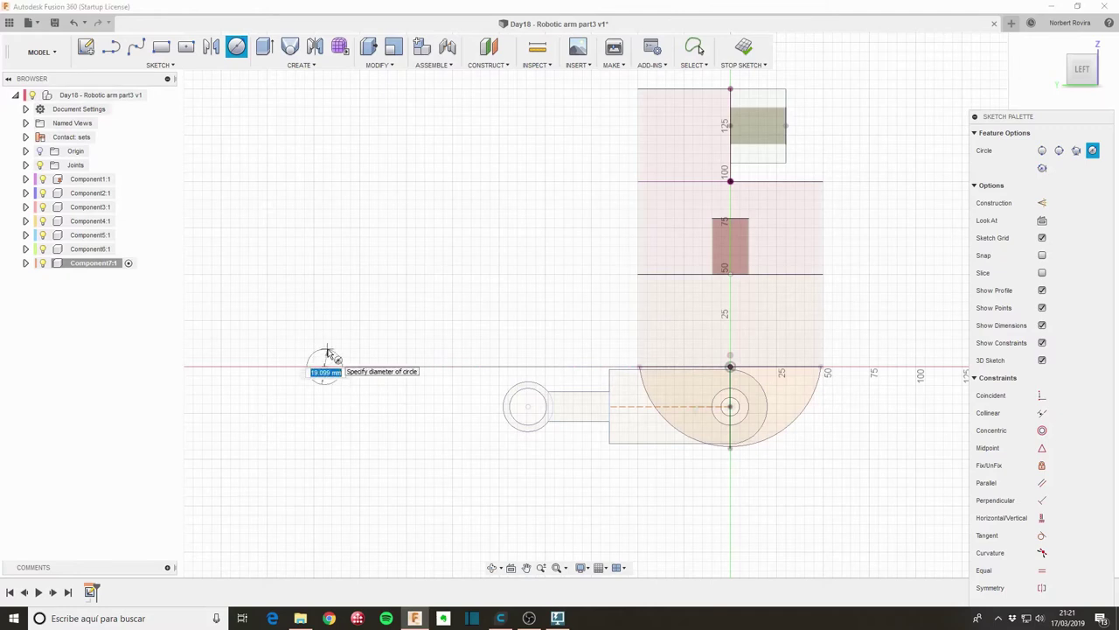
text(20)
key(Return)
key(Escape)
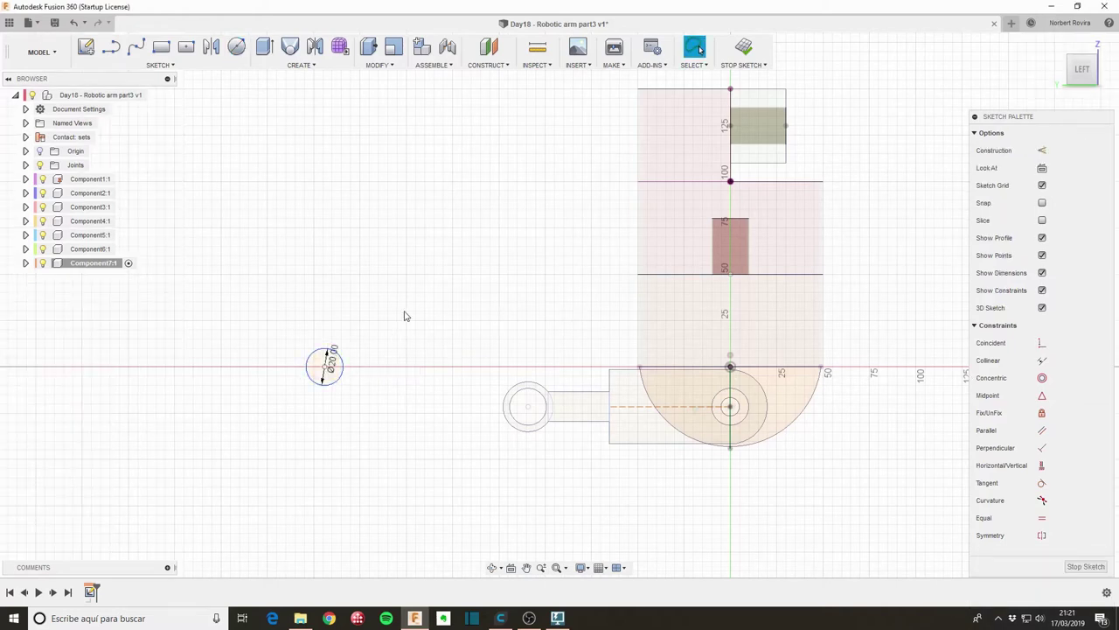
shift+middle_drag(336, 354, 450, 406)
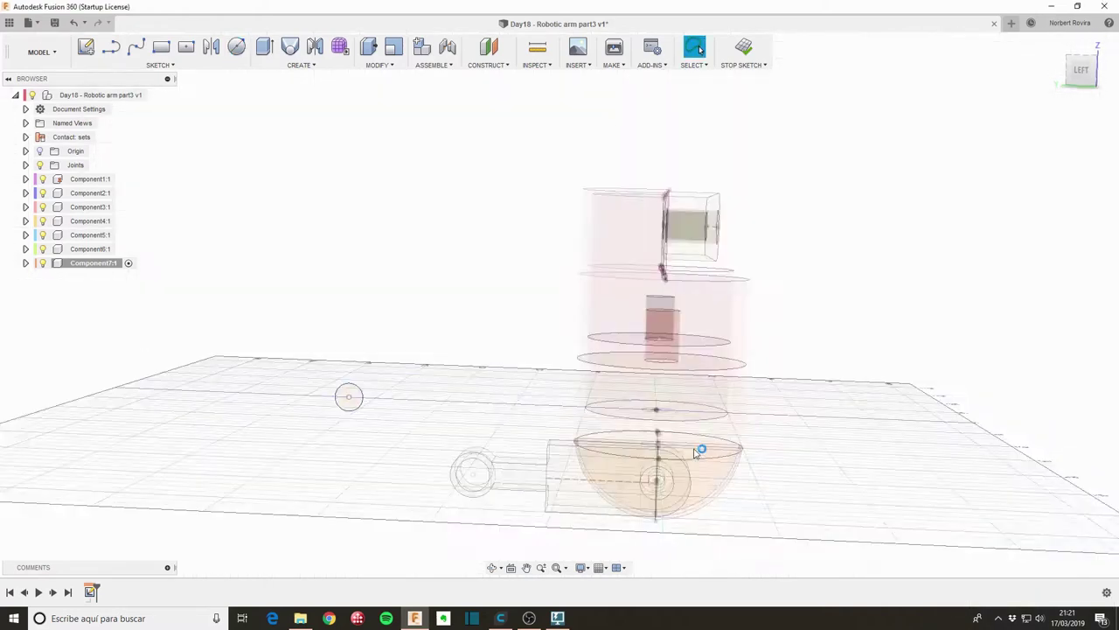
right_drag(449, 405, 440, 449)
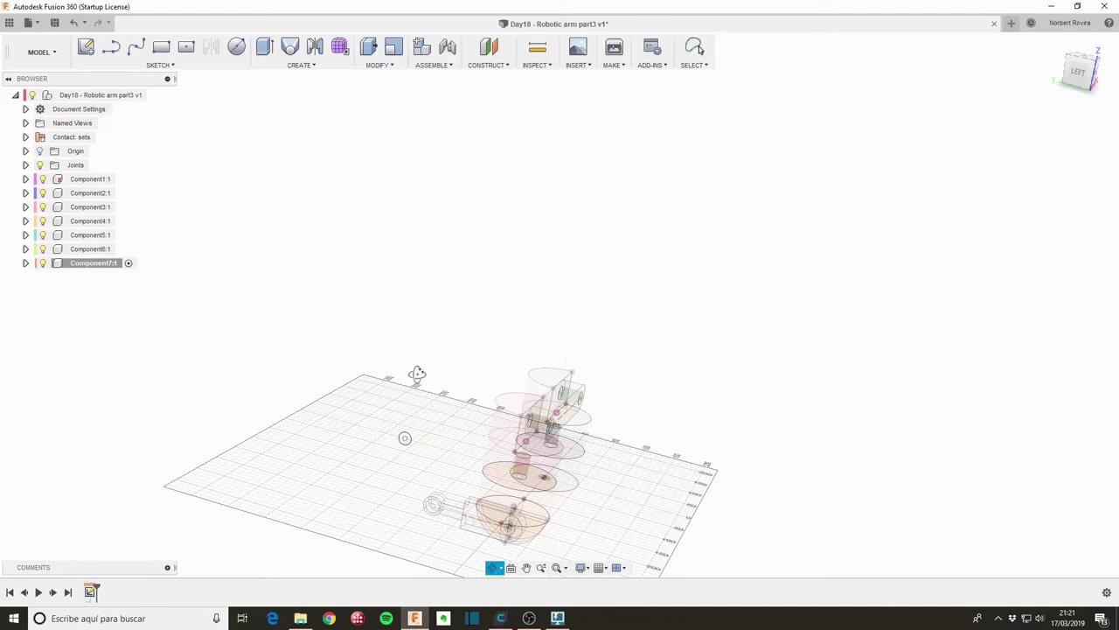
Step: Extrude the 20 mm circle symmetrically into a 260 mm rod
mouse_move(417, 376)
shift+middle_down()
mouse_move(425, 370)
mouse_move(418, 392)
shift+middle_up()
key(e)
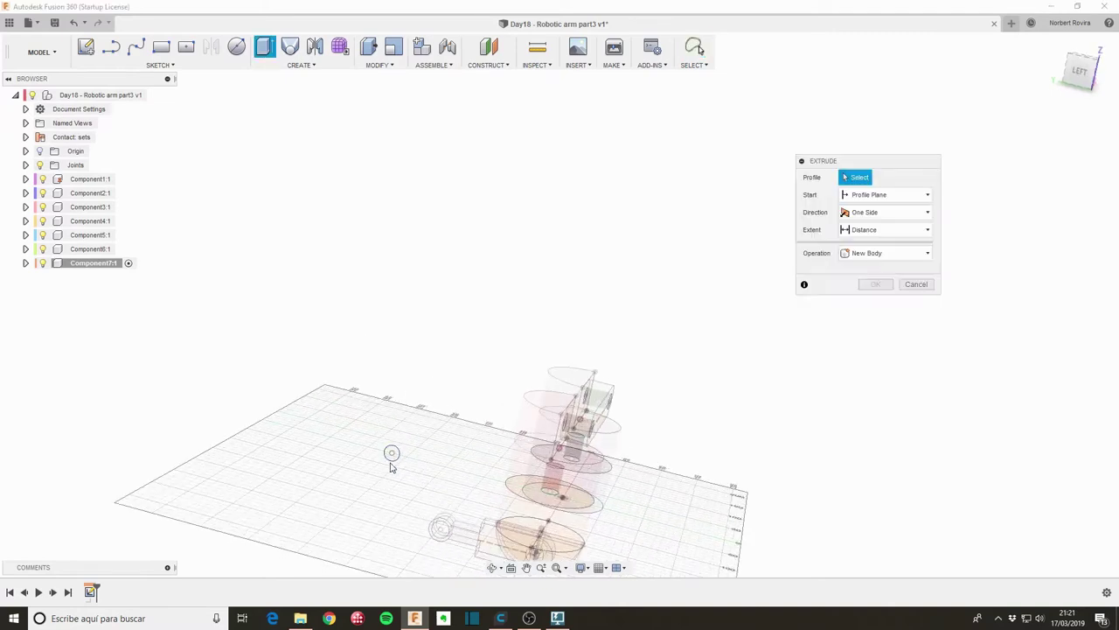
click(392, 451)
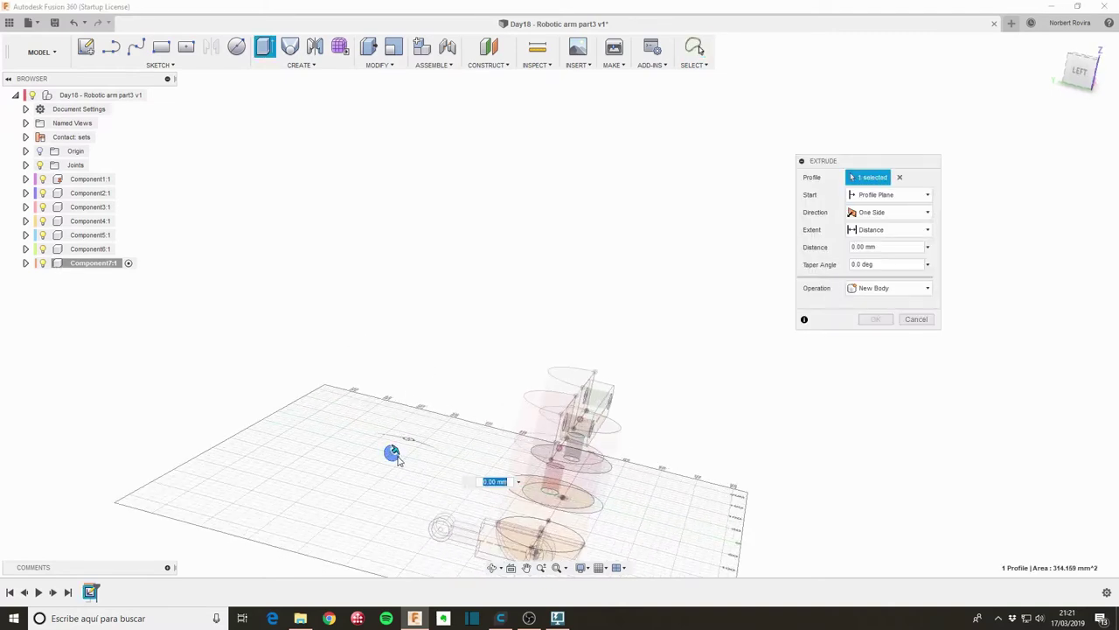
click(892, 212)
click(876, 257)
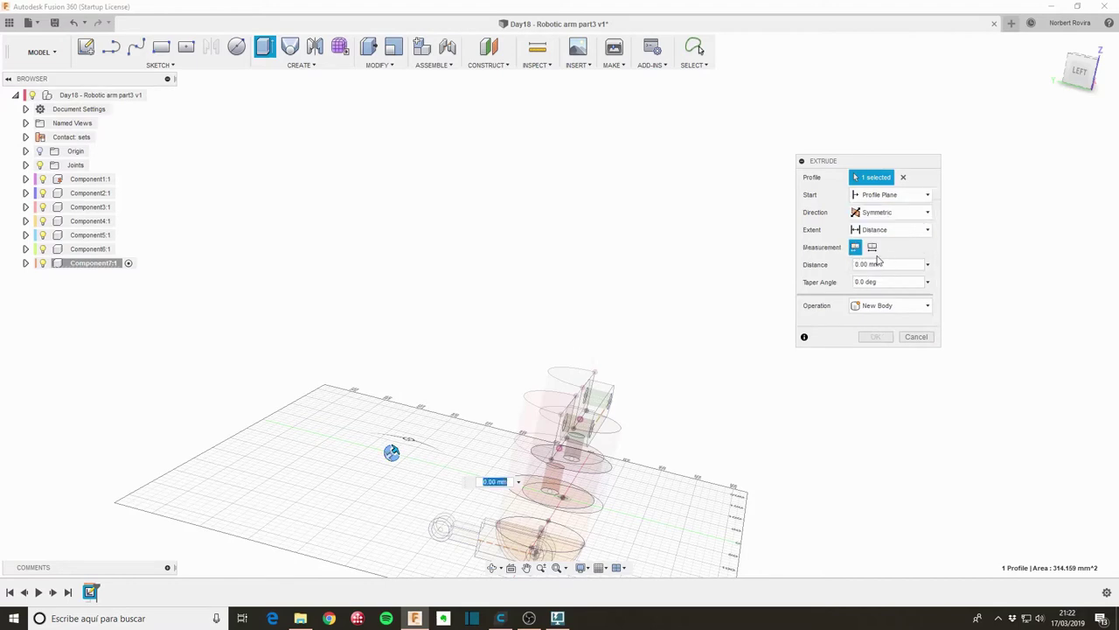
drag(392, 452, 448, 405)
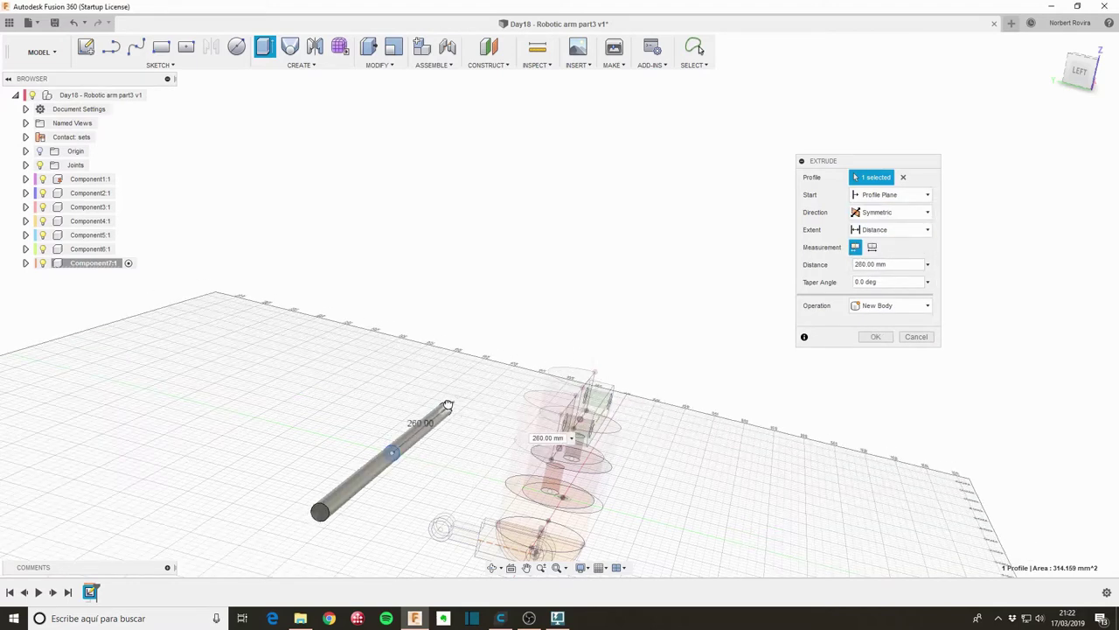
drag(448, 404, 446, 408)
click(868, 340)
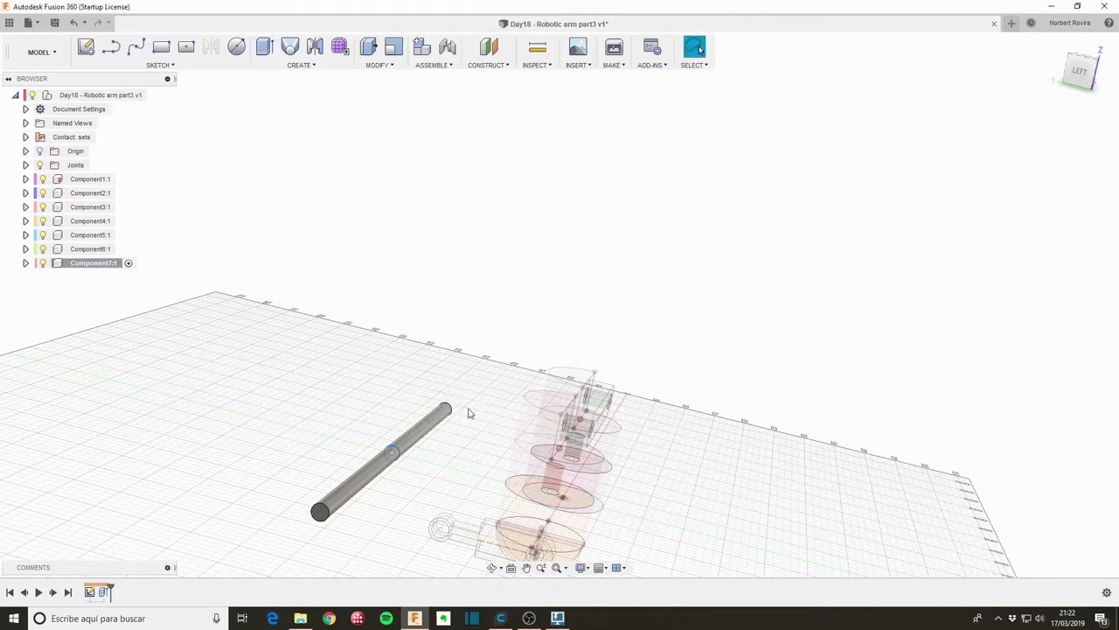
Step: Ground Component7:1 from the browser so it stays fixed in place
shift+middle_drag(466, 426, 477, 427)
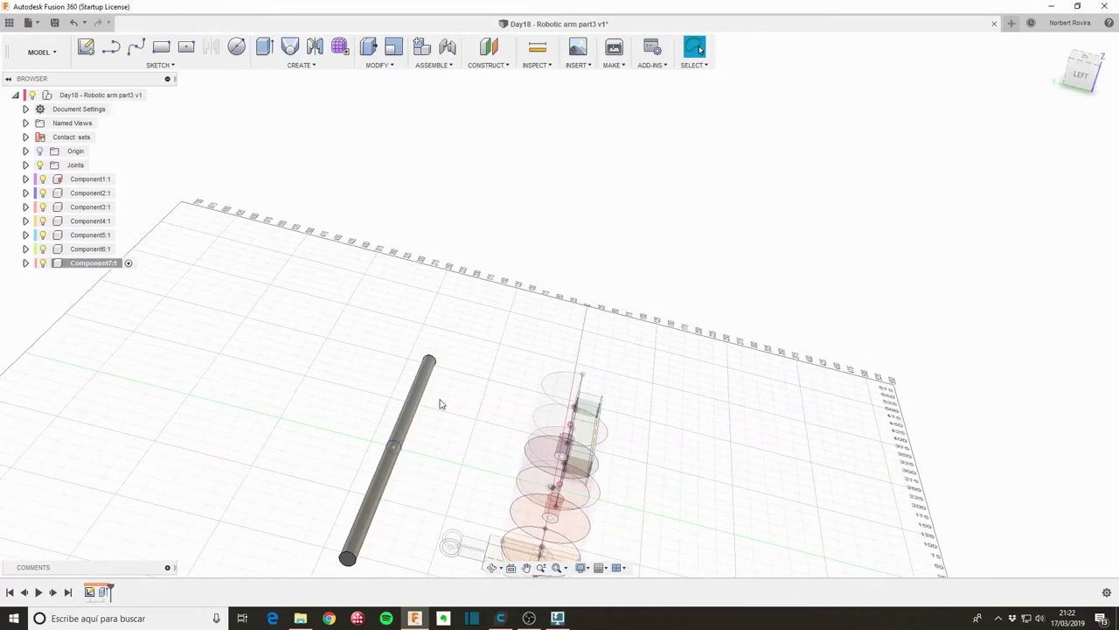
right_click(109, 264)
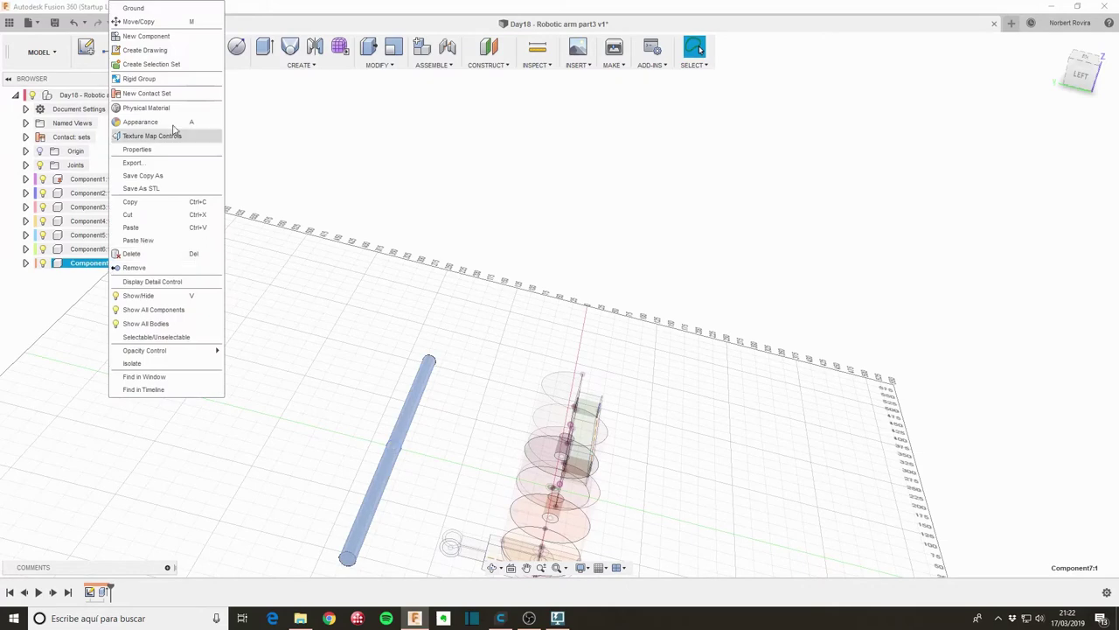
click(175, 11)
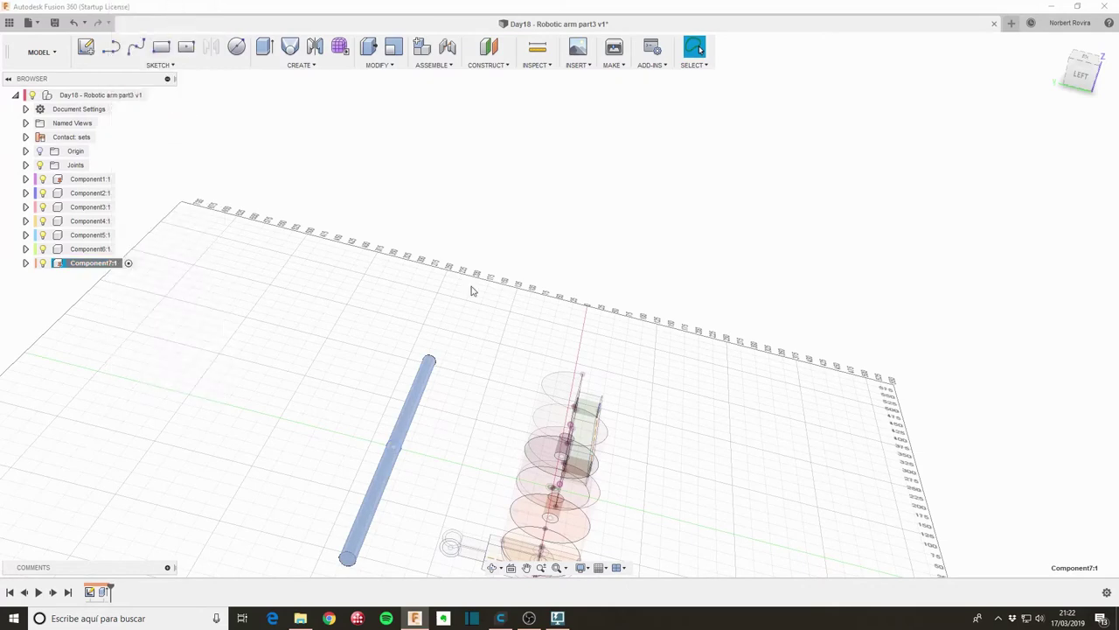
click(440, 478)
Step: Activate the top-level assembly in the Browser and start the Joint command with J
mouse_move(419, 536)
shift+middle_down()
mouse_move(434, 499)
mouse_move(444, 537)
shift+middle_up()
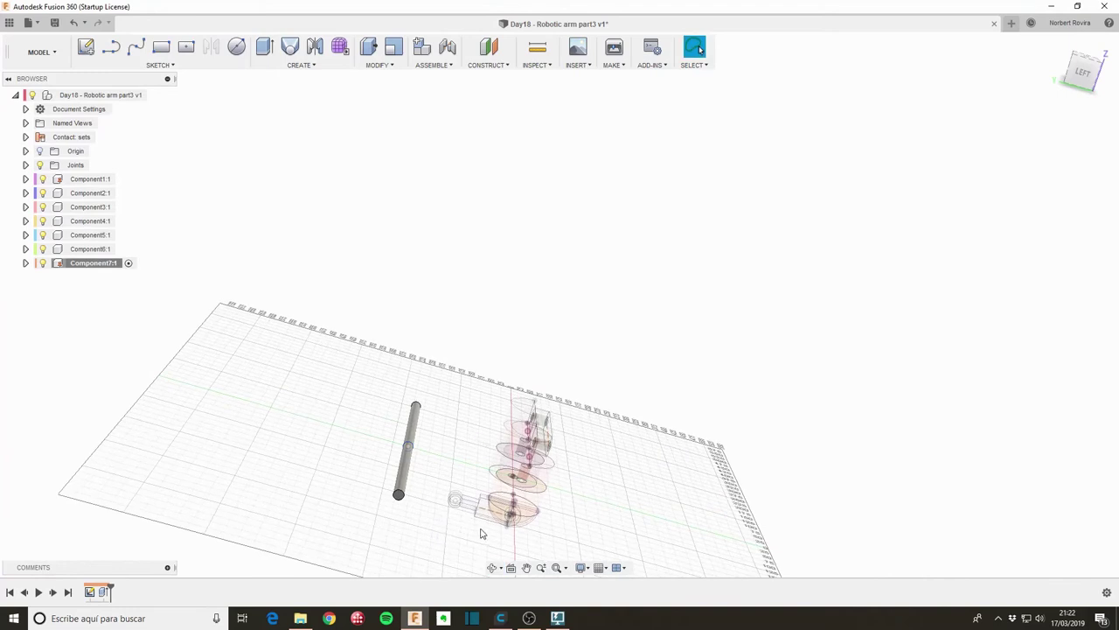
scroll(463, 516, up, 2)
scroll(491, 521, up, 1)
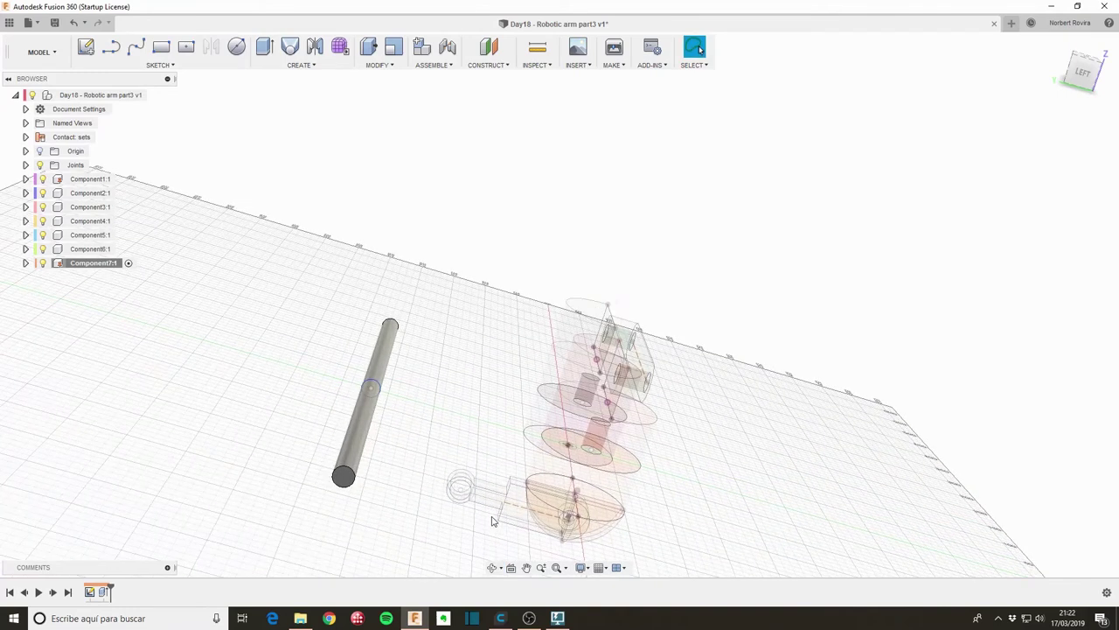
click(160, 94)
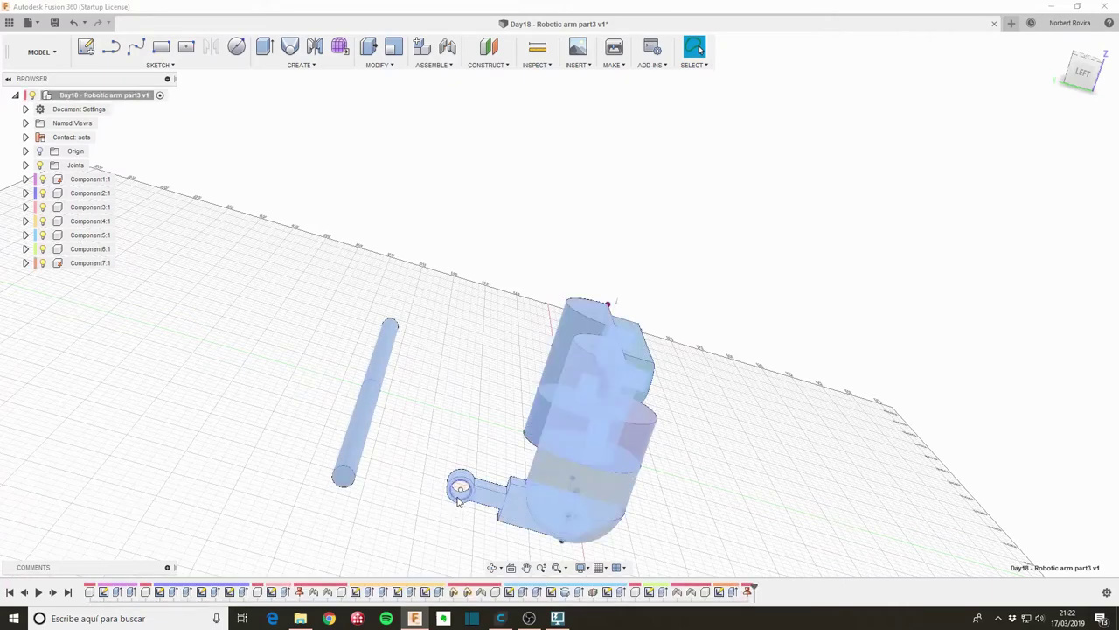
key(j)
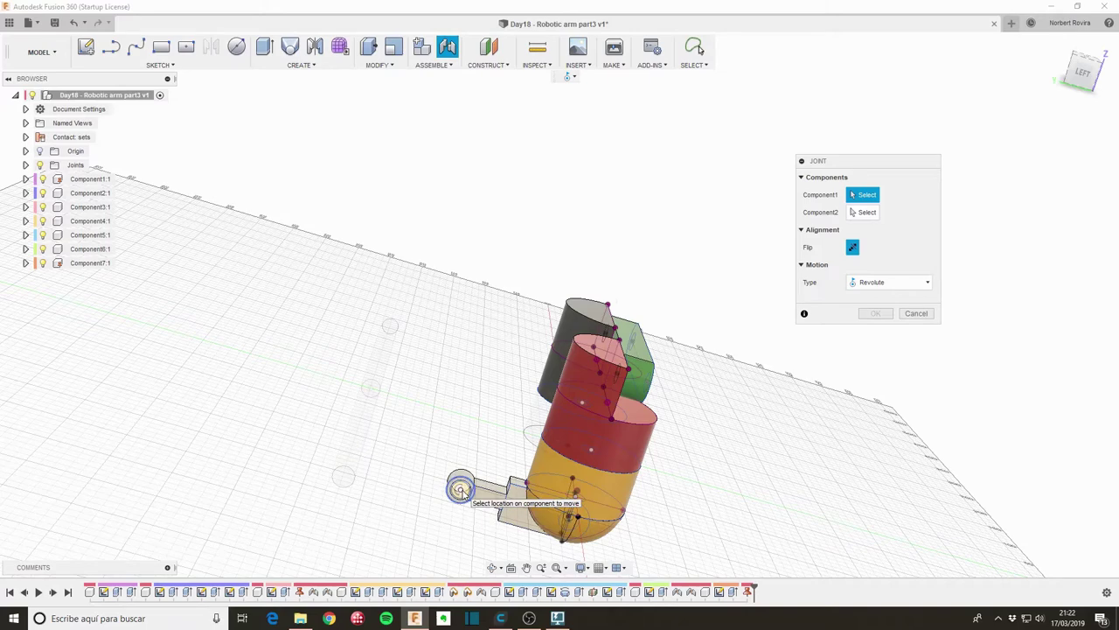
Step: Try joining the gripper's end ring to the rod, review the conflict warning, and cancel the joint
click(461, 491)
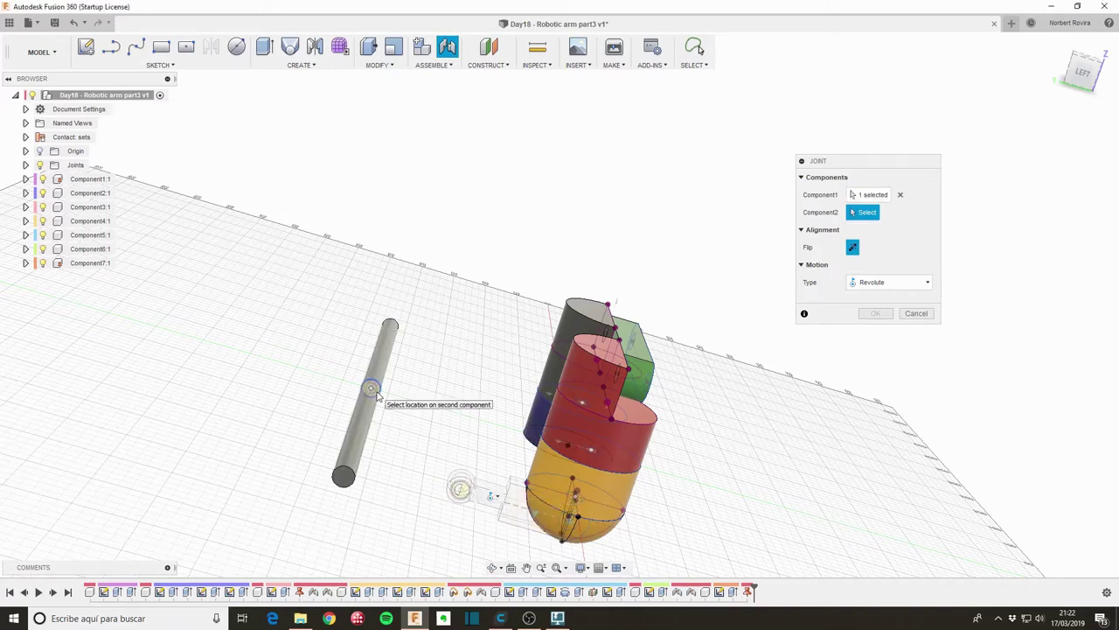
click(377, 395)
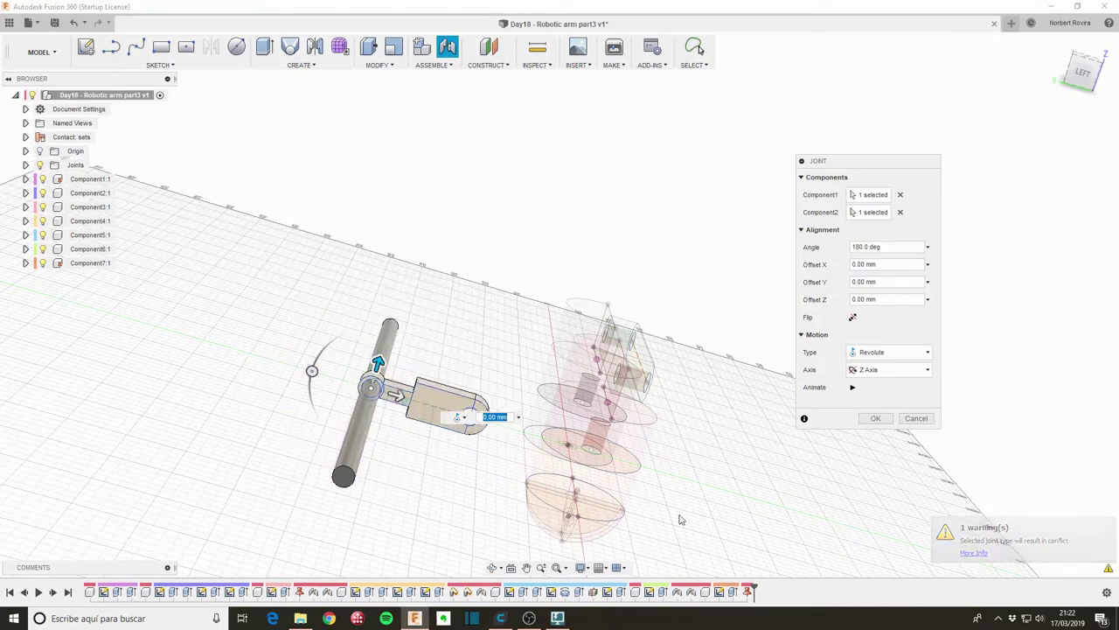
click(974, 553)
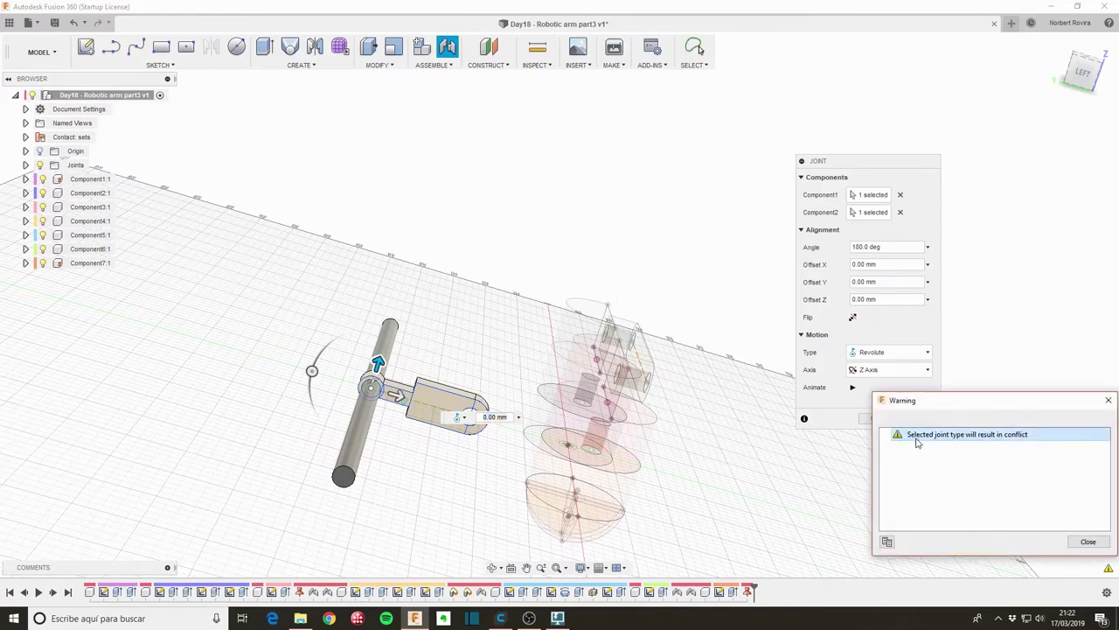
click(1087, 541)
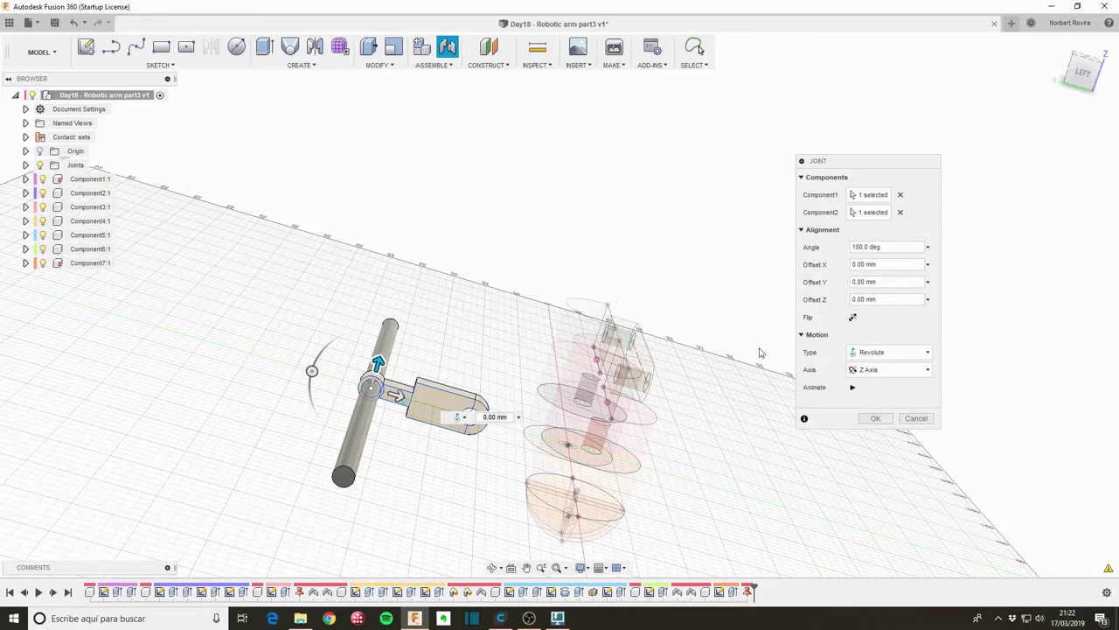
click(915, 419)
scroll(393, 461, down, 2)
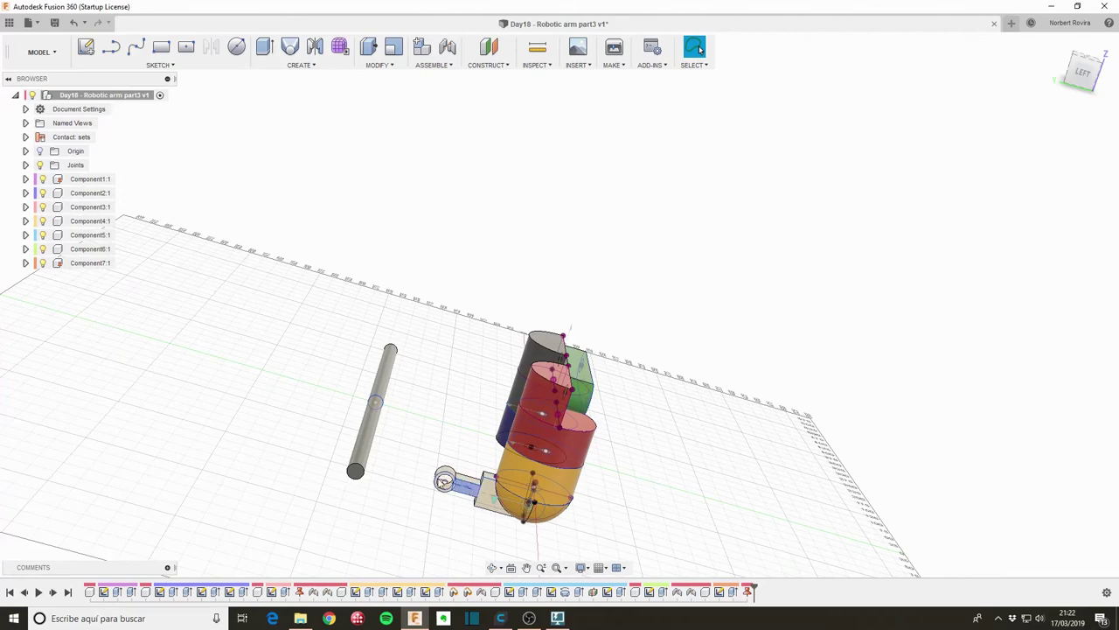
Step: From a top-down view, swing the green link and red disc around the brown disc
click(445, 480)
mouse_move(642, 449)
shift+middle_down()
mouse_move(718, 477)
mouse_move(624, 470)
shift+middle_up()
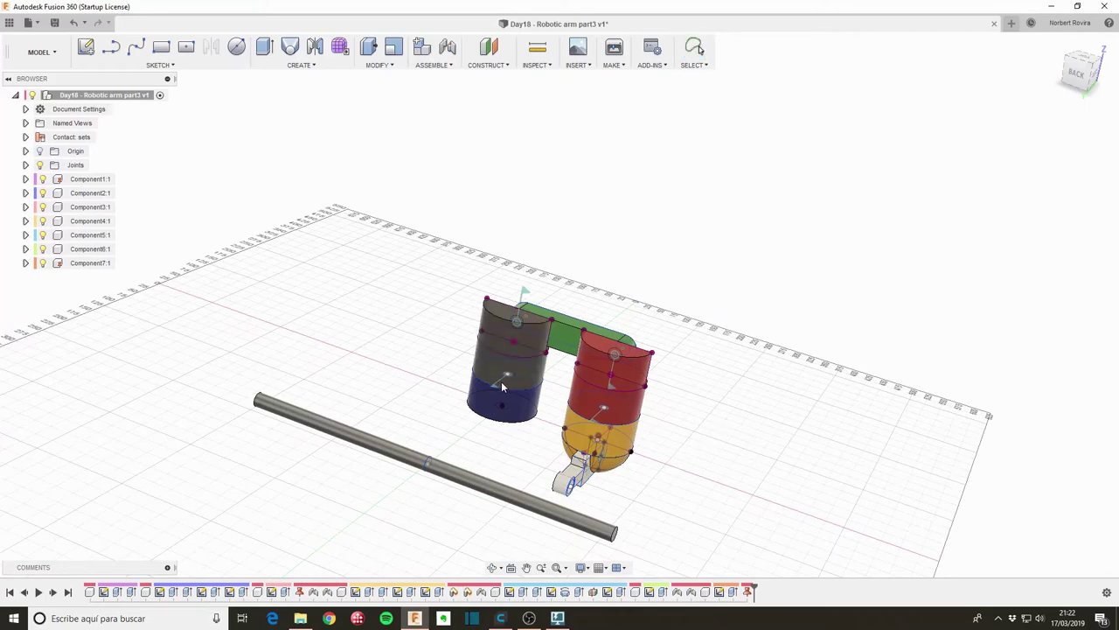
mouse_move(692, 257)
shift+middle_down()
mouse_move(669, 330)
mouse_move(563, 370)
shift+middle_up()
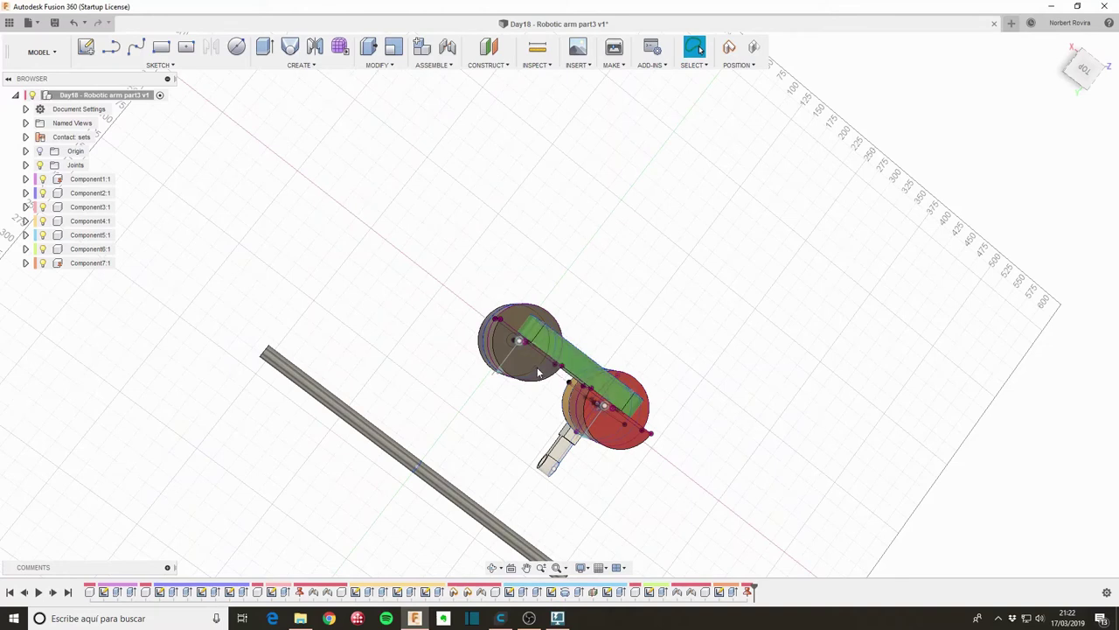
drag(574, 371, 556, 285)
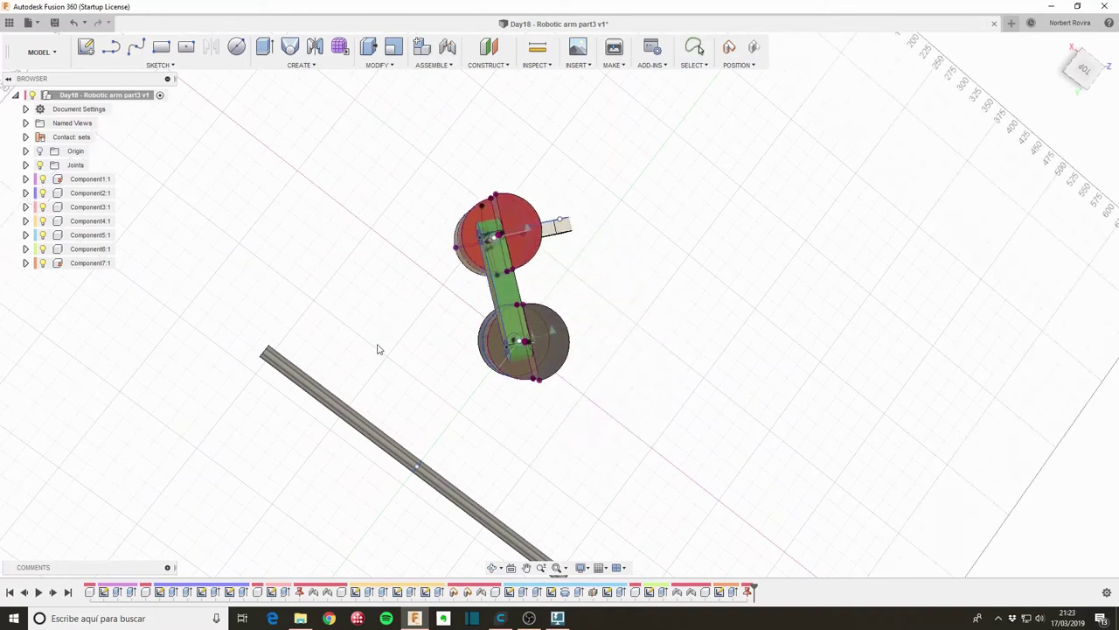
mouse_move(557, 285)
mouse_down()
mouse_move(557, 554)
mouse_move(848, 469)
mouse_move(457, 367)
mouse_move(572, 380)
mouse_move(569, 457)
mouse_move(489, 296)
mouse_move(410, 362)
mouse_move(570, 300)
mouse_move(325, 525)
mouse_up()
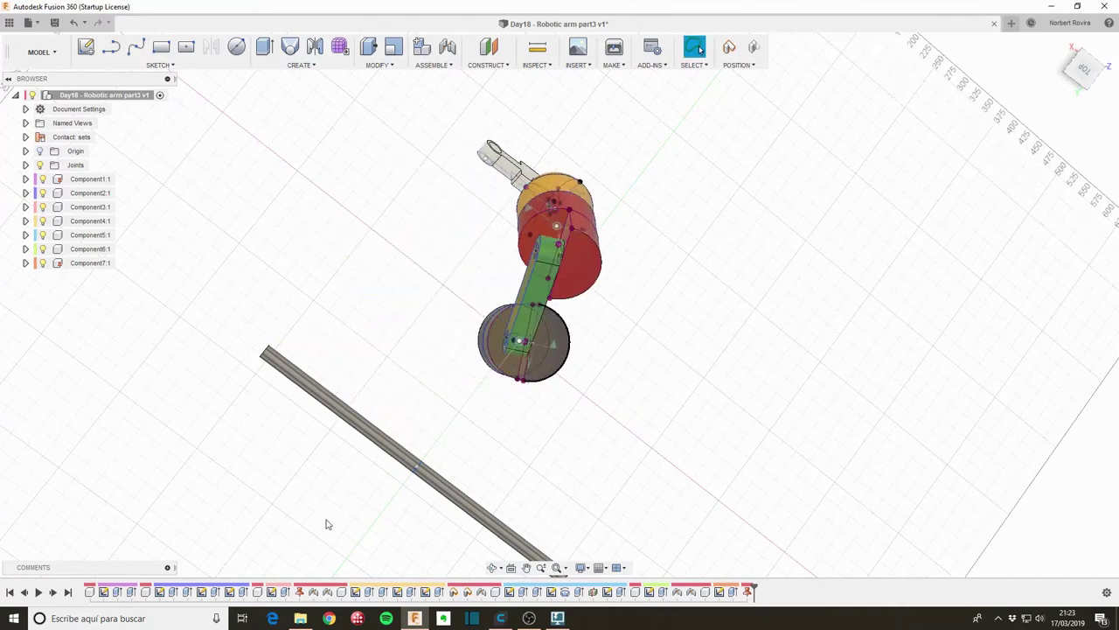
Step: Reopen Component7's circle sketch from the timeline, inspect it, and finish the sketch
double_click(719, 592)
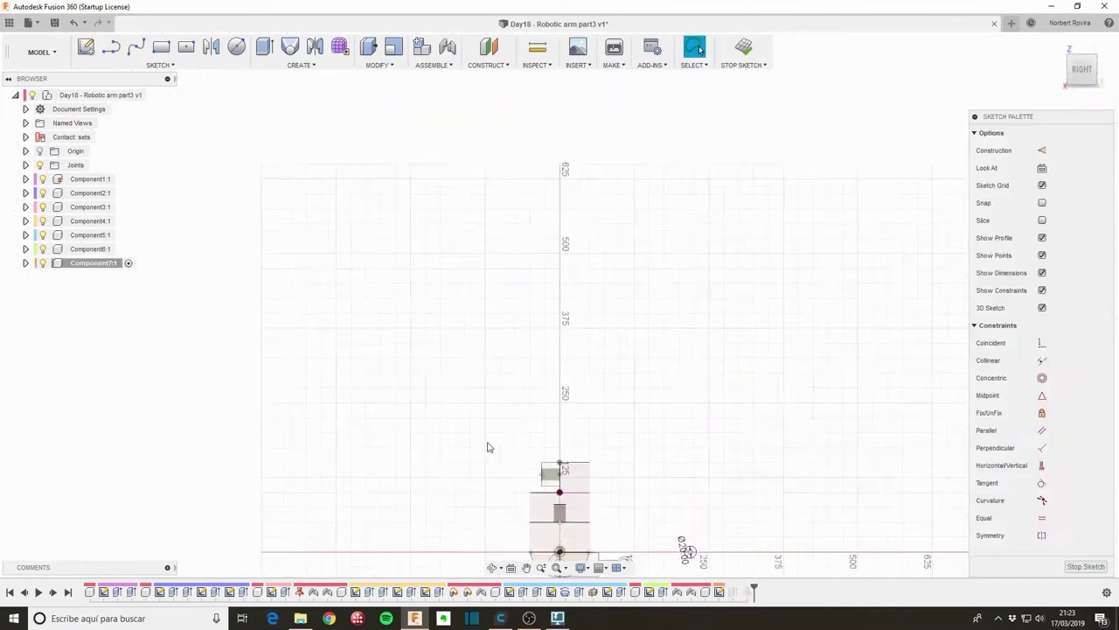
middle_drag(487, 449, 590, 358)
scroll(601, 431, down, 2)
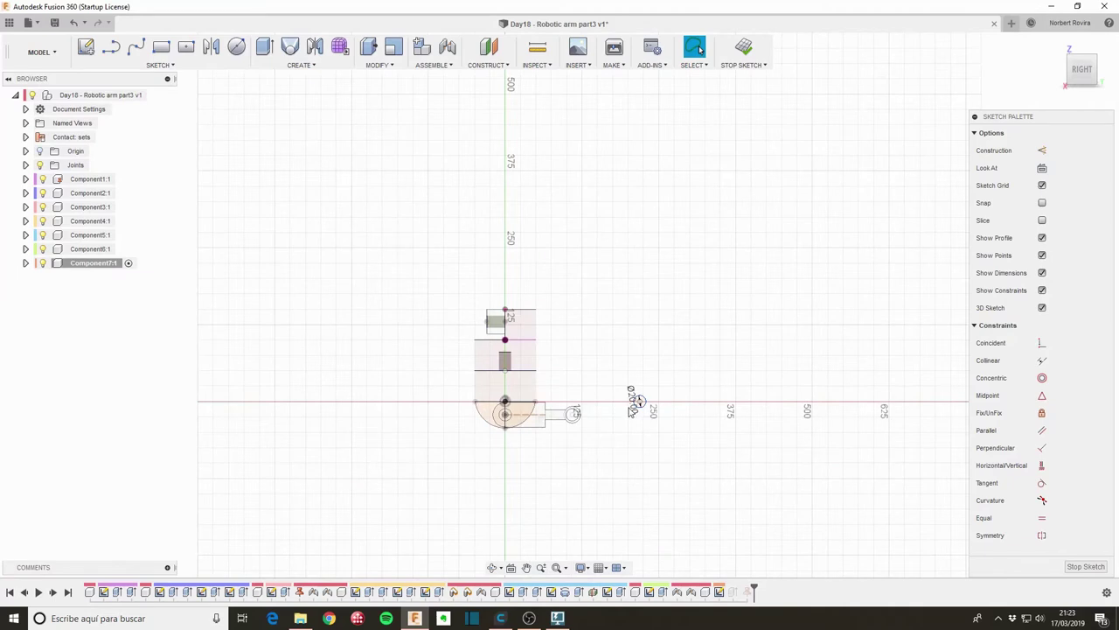
scroll(631, 411, up, 4)
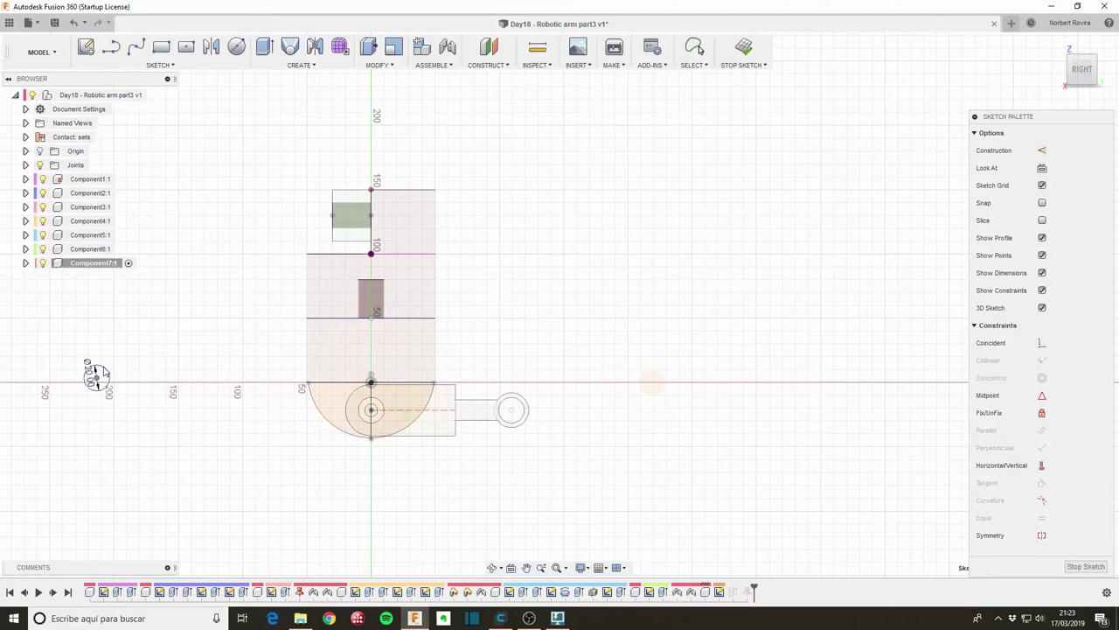
key(Escape)
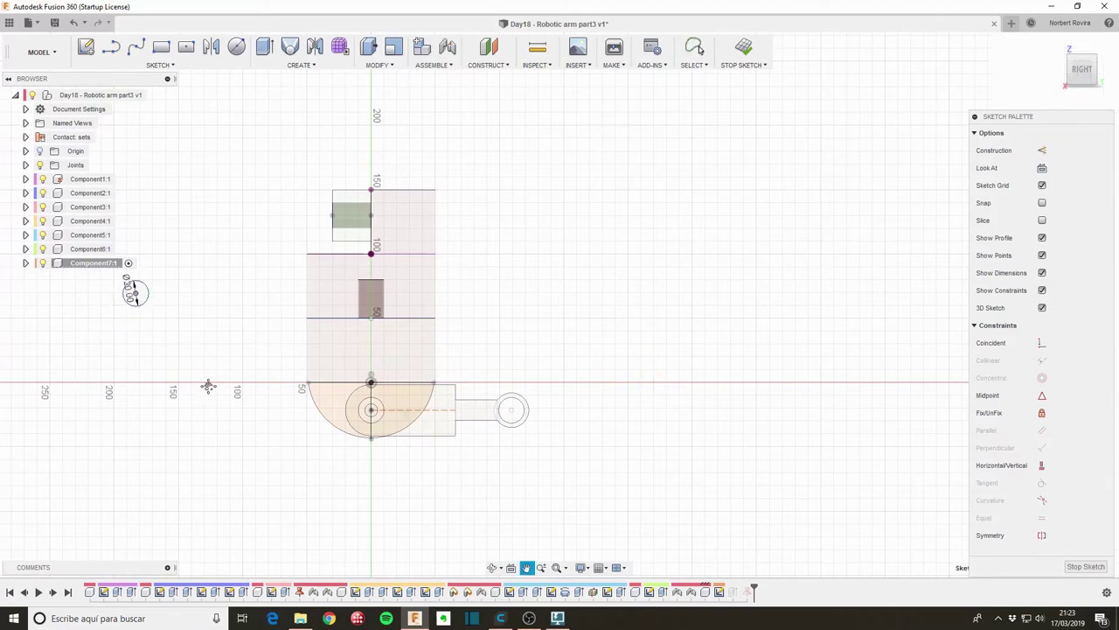
middle_drag(207, 385, 276, 505)
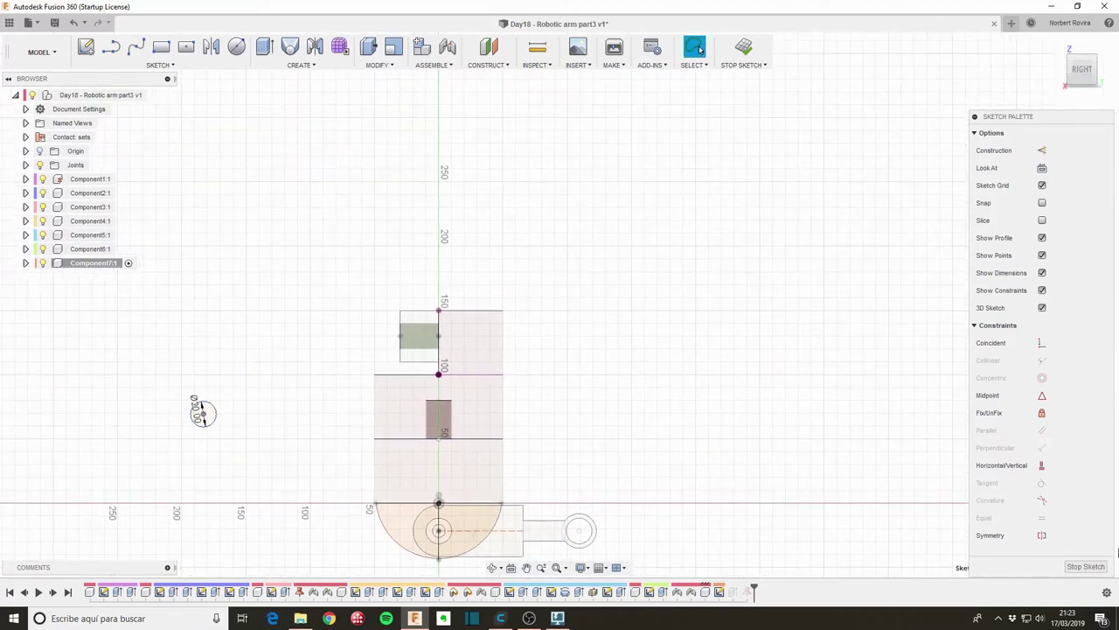
click(1085, 565)
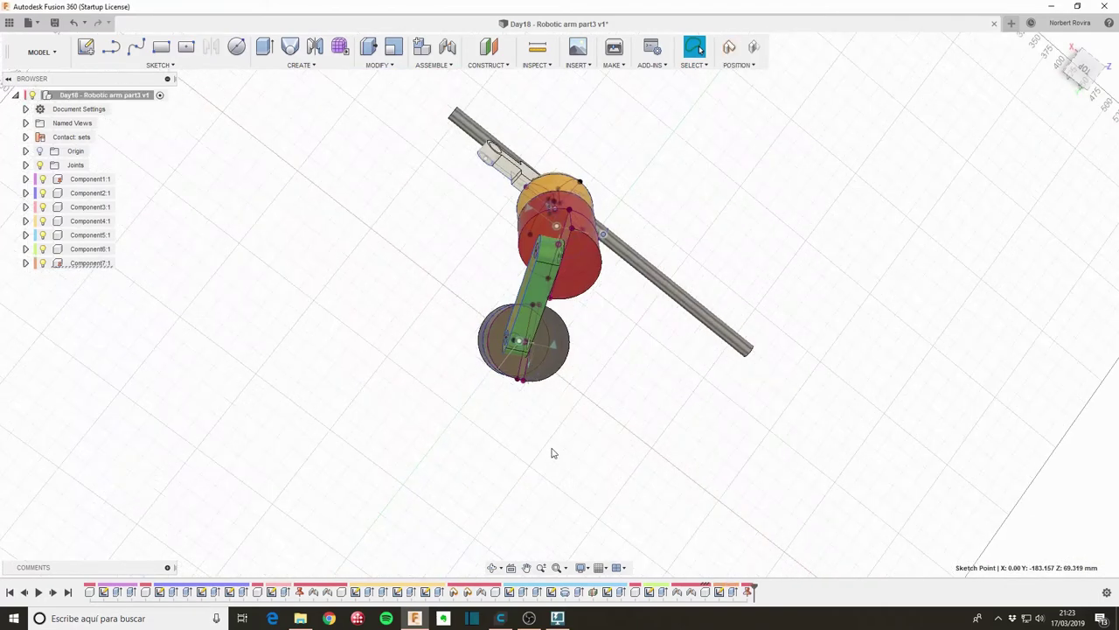
Step: Reorient the view and choose Continue in the 'Some components have been moved' dialog
mouse_move(455, 362)
shift+middle_down()
mouse_move(475, 350)
mouse_move(495, 373)
mouse_move(453, 410)
mouse_move(434, 382)
shift+middle_up()
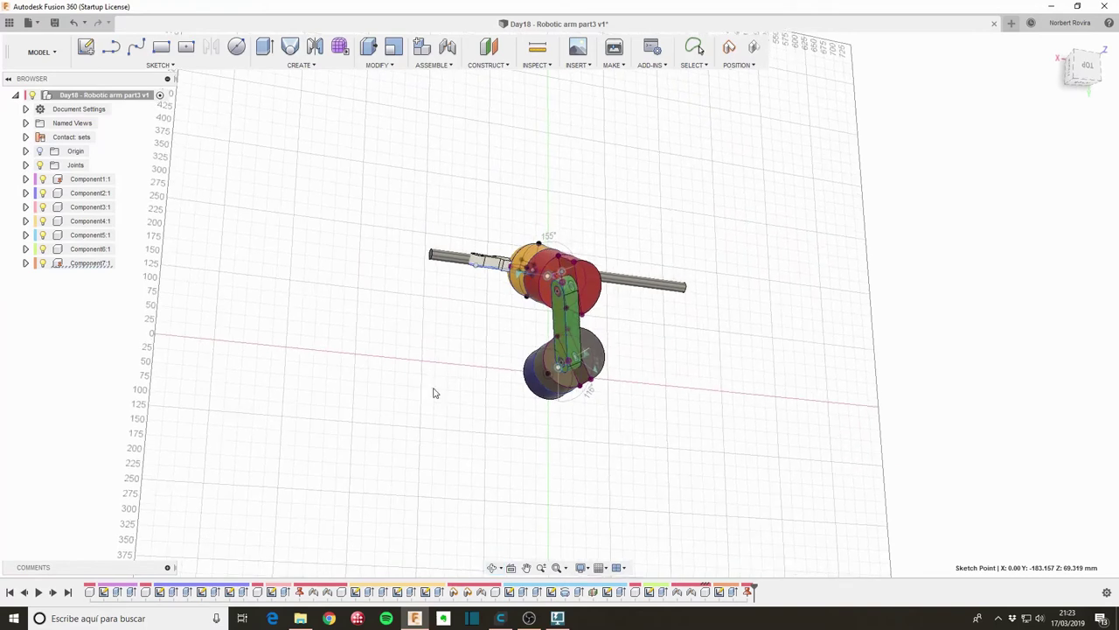
middle_drag(422, 310, 418, 374)
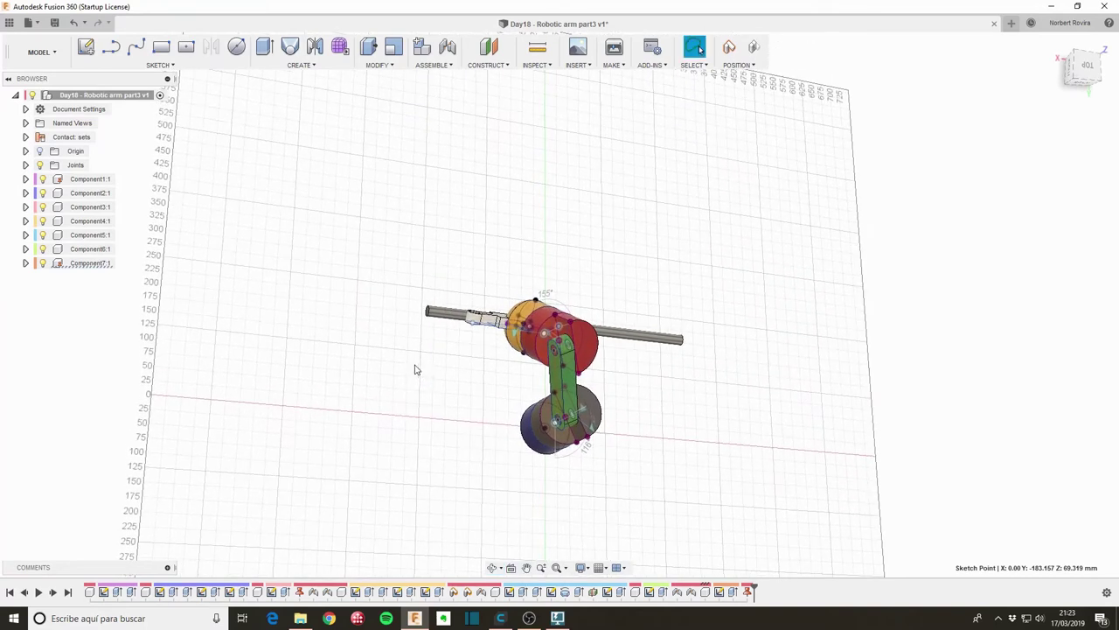
shift+middle_drag(418, 349, 434, 394)
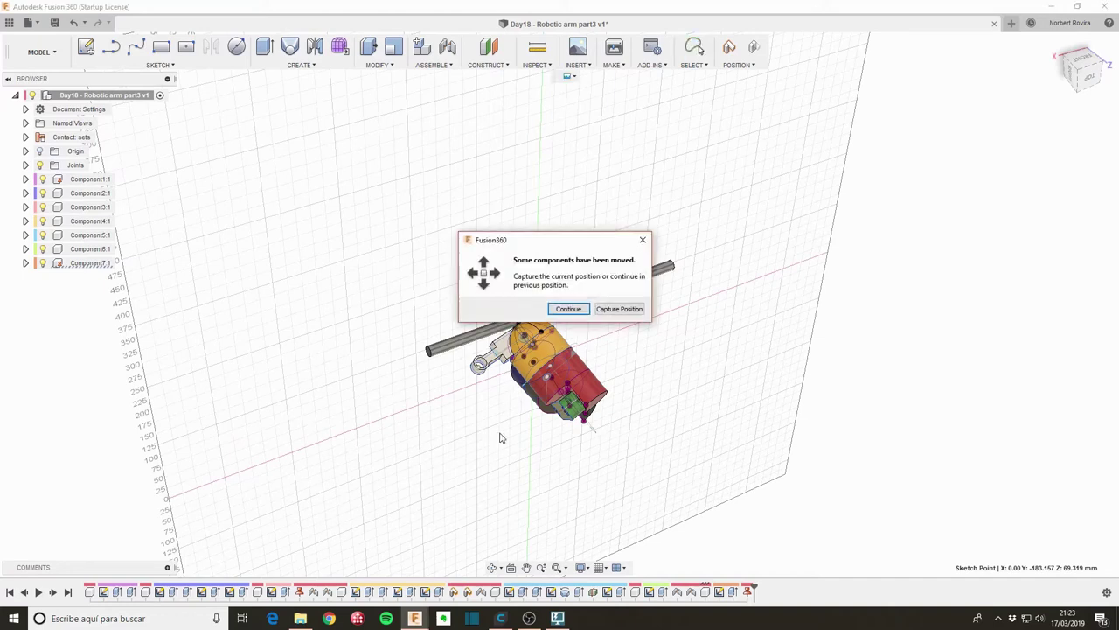
click(578, 312)
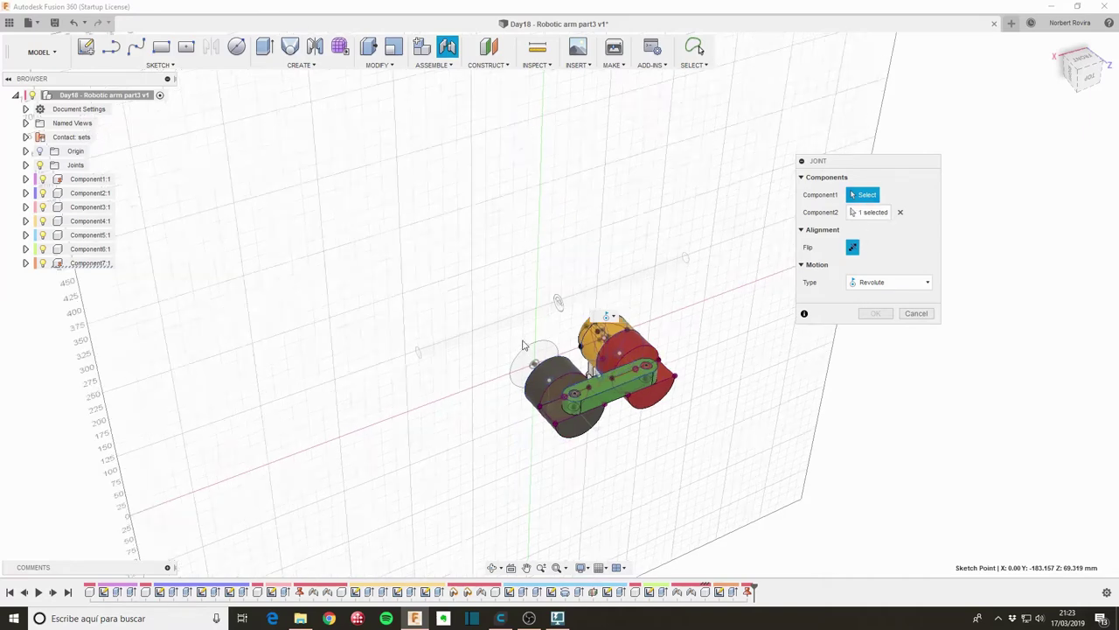
Step: Zoom in on the gripper, pick its pin as the first joint point, and confirm the joint
scroll(570, 316, up, 5)
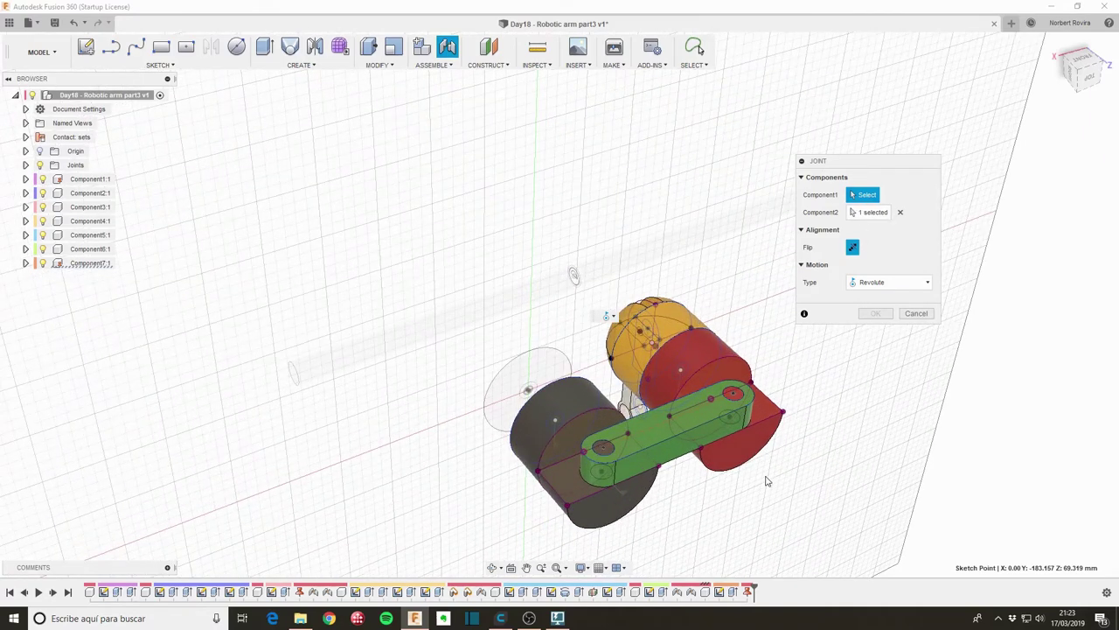
mouse_move(766, 481)
shift+middle_down()
mouse_move(845, 530)
mouse_move(674, 319)
mouse_move(707, 408)
mouse_move(664, 412)
mouse_move(542, 475)
shift+middle_up()
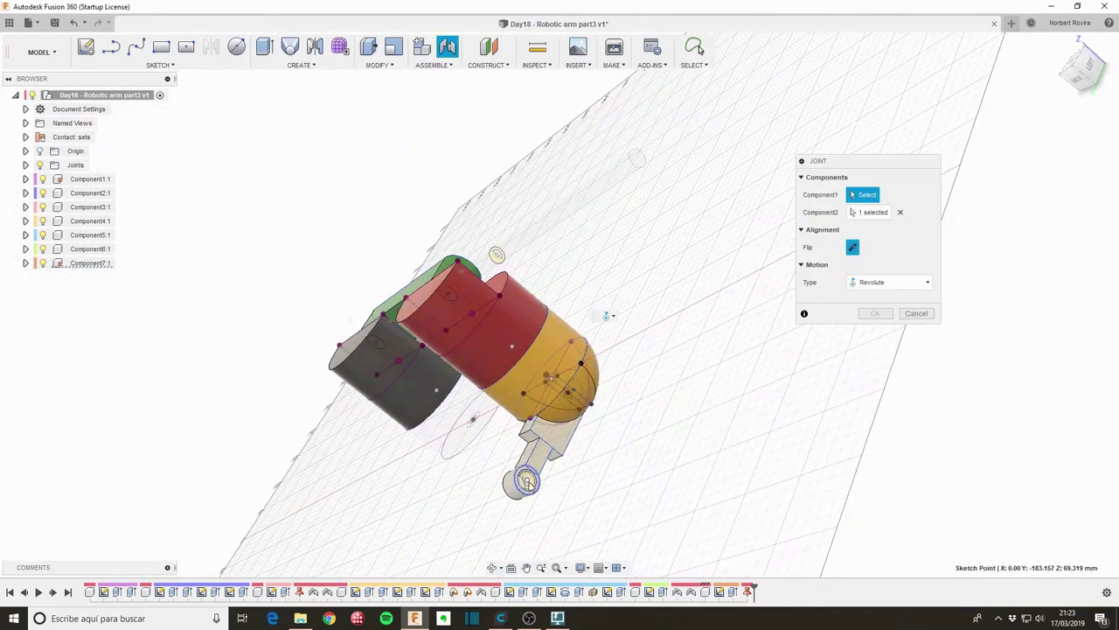
scroll(525, 488, up, 2)
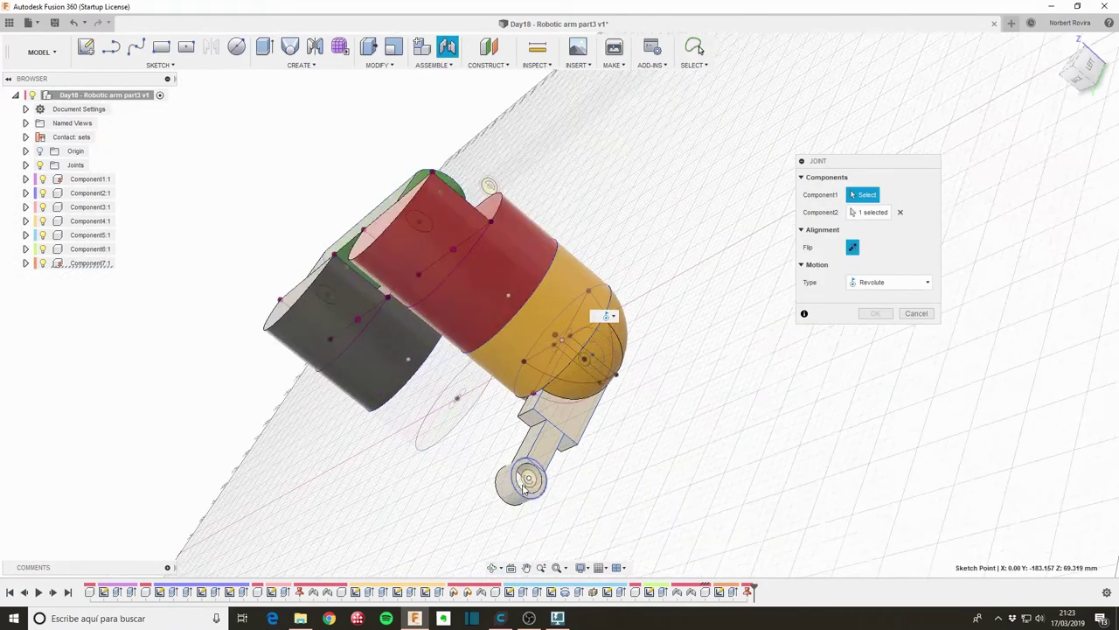
scroll(524, 488, up, 1)
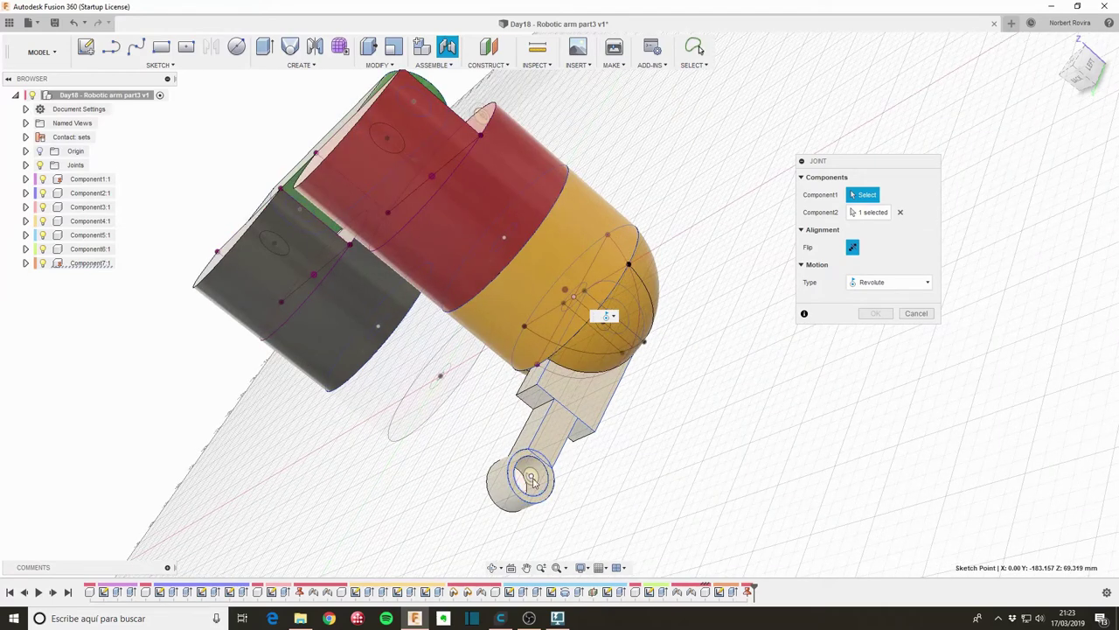
click(532, 479)
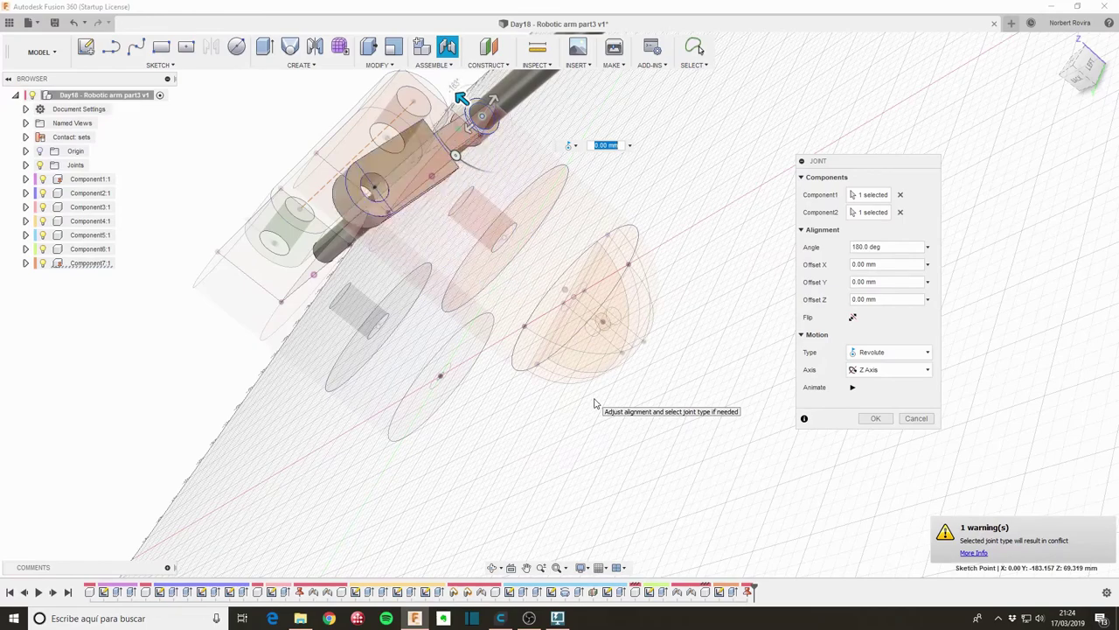
key(Return)
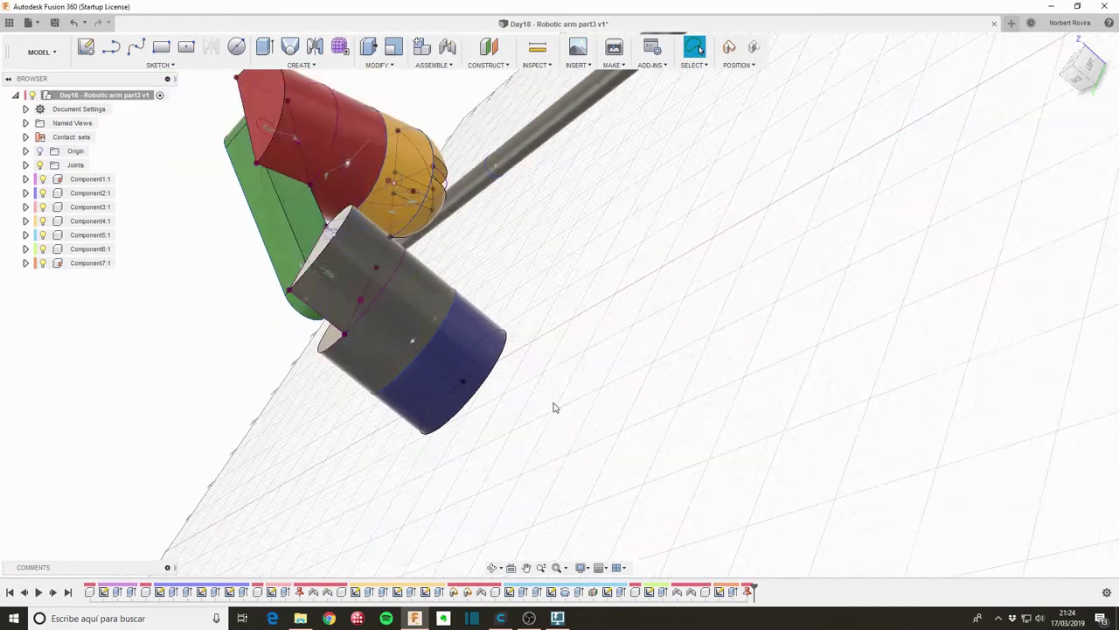
Step: Swing the yellow, red and green arm parts about their joints to test them
shift+middle_drag(554, 407, 632, 309)
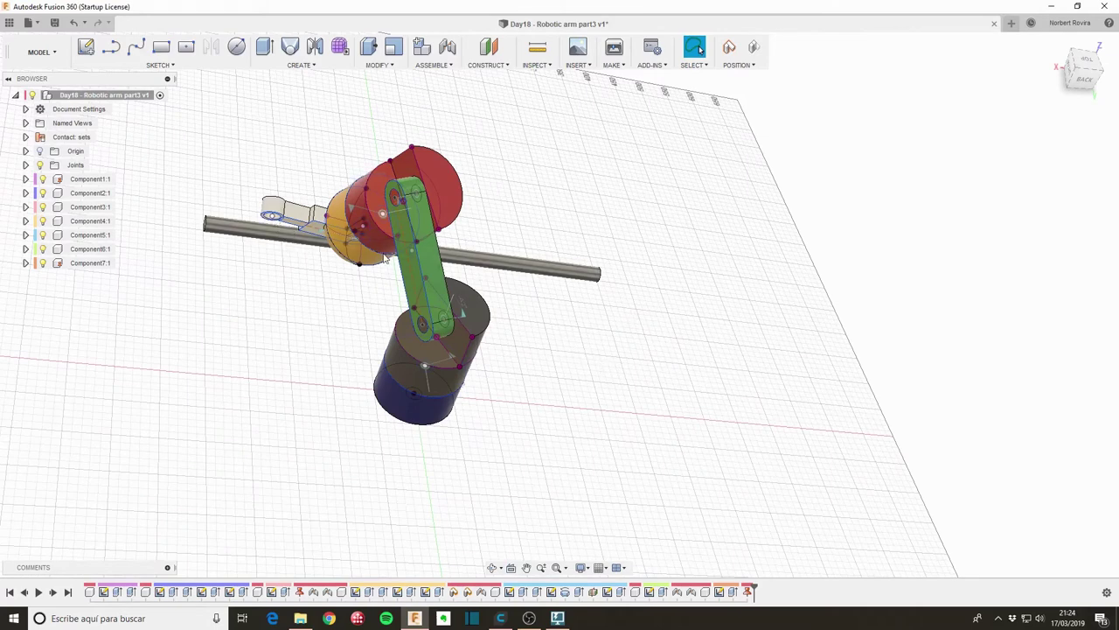
shift+middle_drag(283, 317, 323, 357)
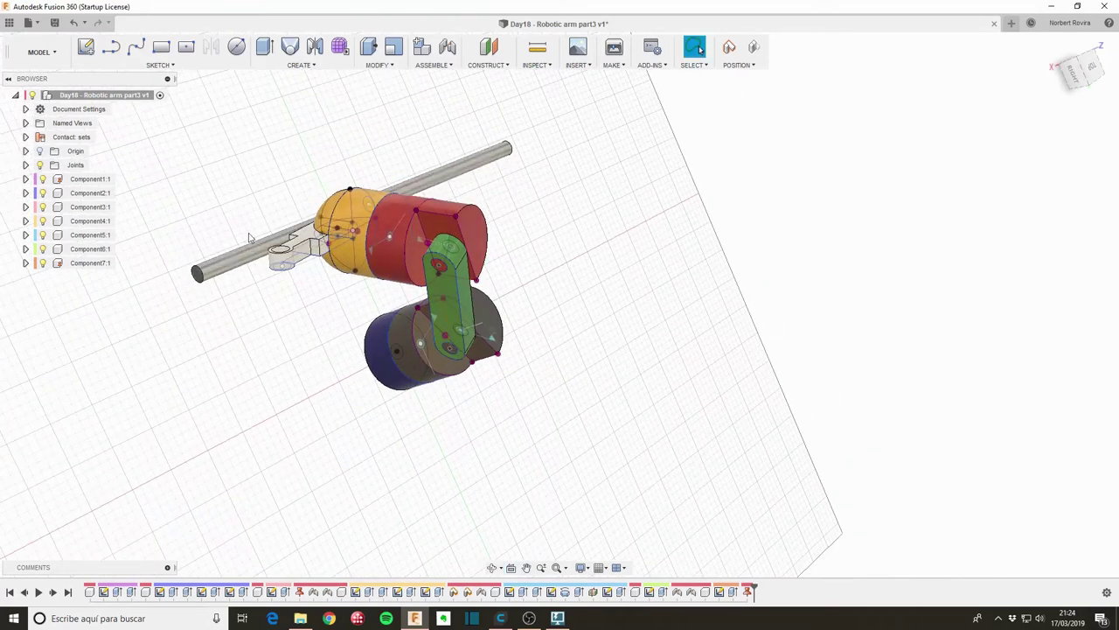
drag(335, 204, 561, 188)
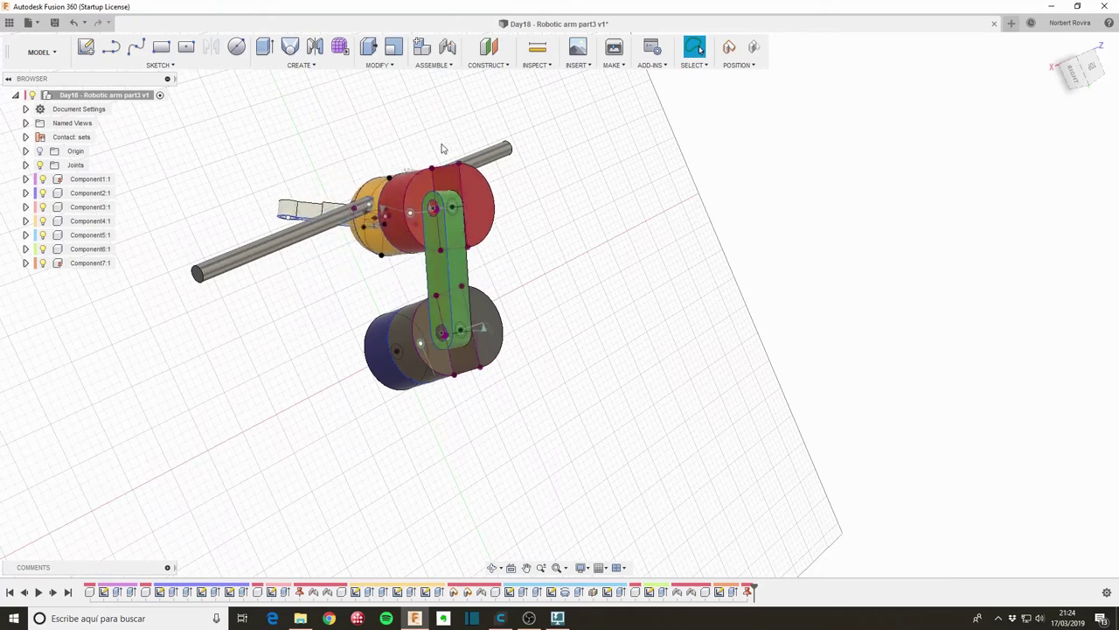
mouse_move(453, 185)
mouse_down()
mouse_move(340, 292)
mouse_move(548, 232)
mouse_move(585, 240)
mouse_up()
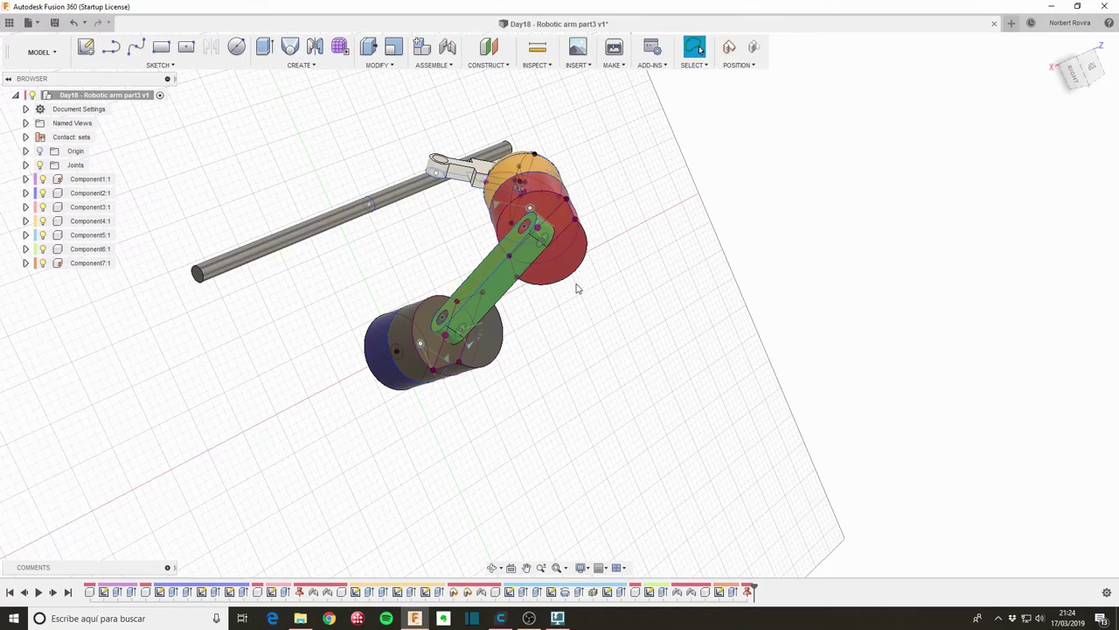
Step: Return to the Home view and turn the gripper slightly about its joint
mouse_move(577, 289)
shift+middle_down()
mouse_move(332, 324)
mouse_move(370, 415)
shift+middle_up()
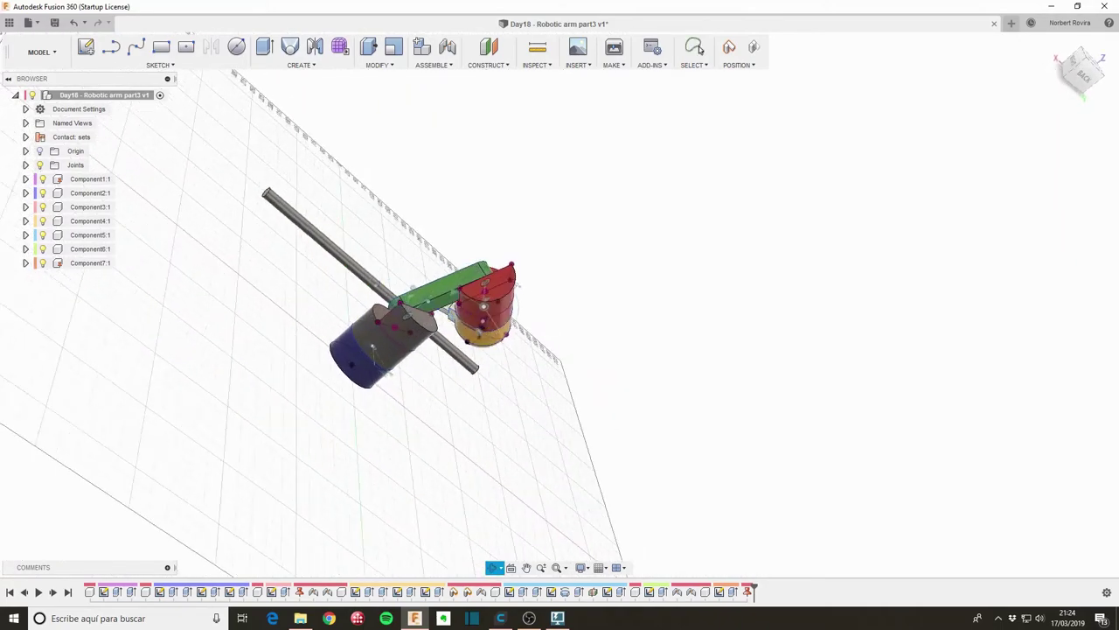
mouse_move(372, 348)
shift+middle_down()
mouse_move(373, 392)
mouse_move(385, 376)
shift+middle_up()
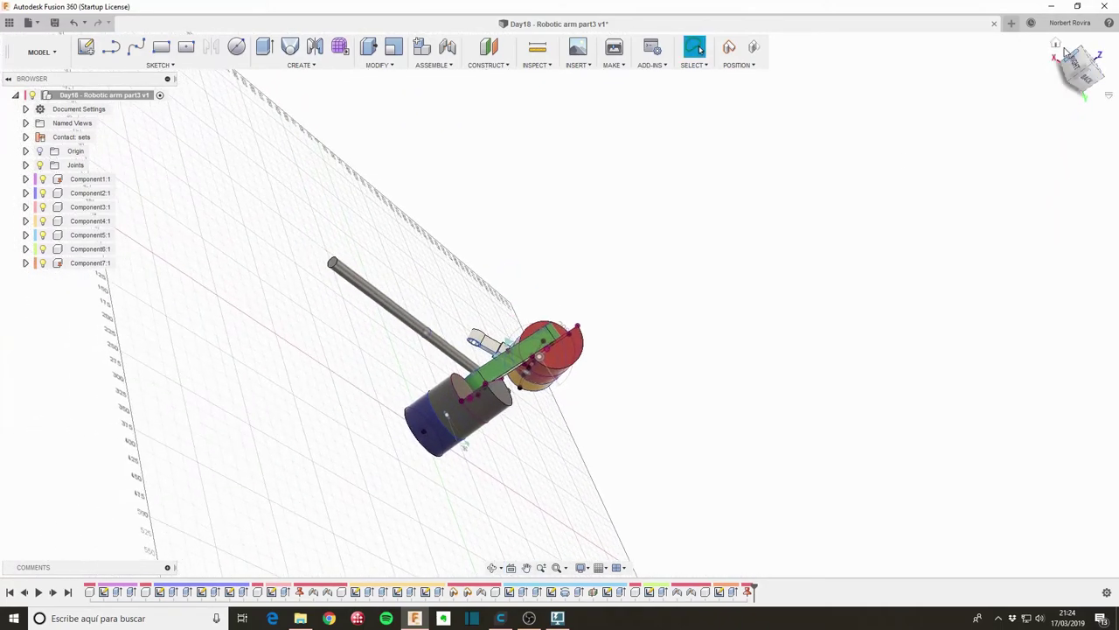
click(1056, 43)
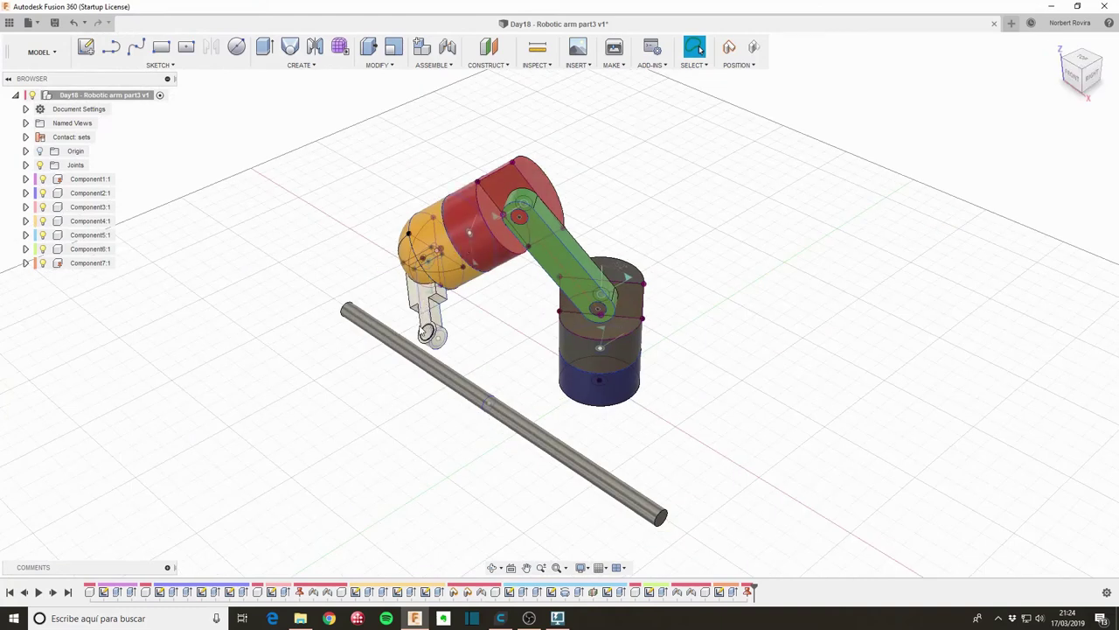
drag(416, 322, 365, 299)
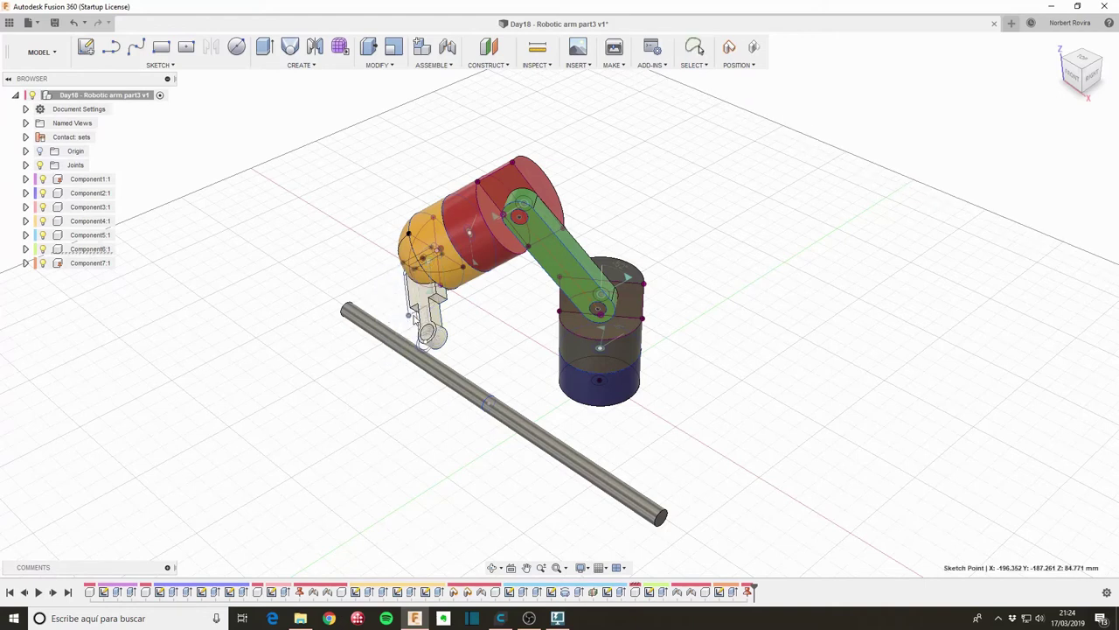
Step: Undo the last gripper move and swing the upper arm upward
click(74, 22)
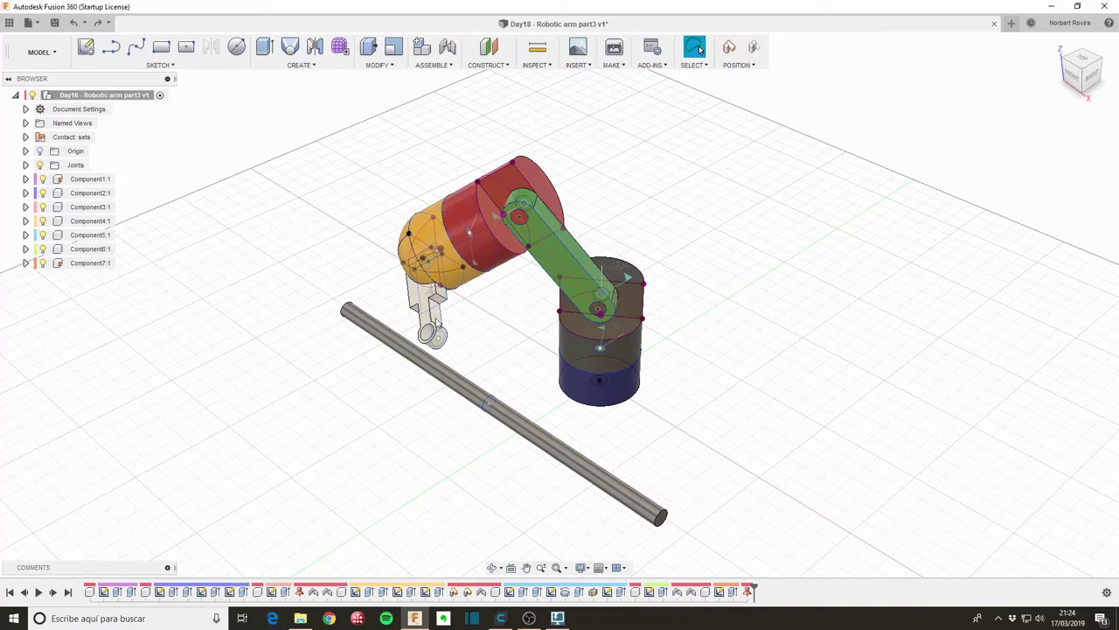
drag(435, 323, 407, 228)
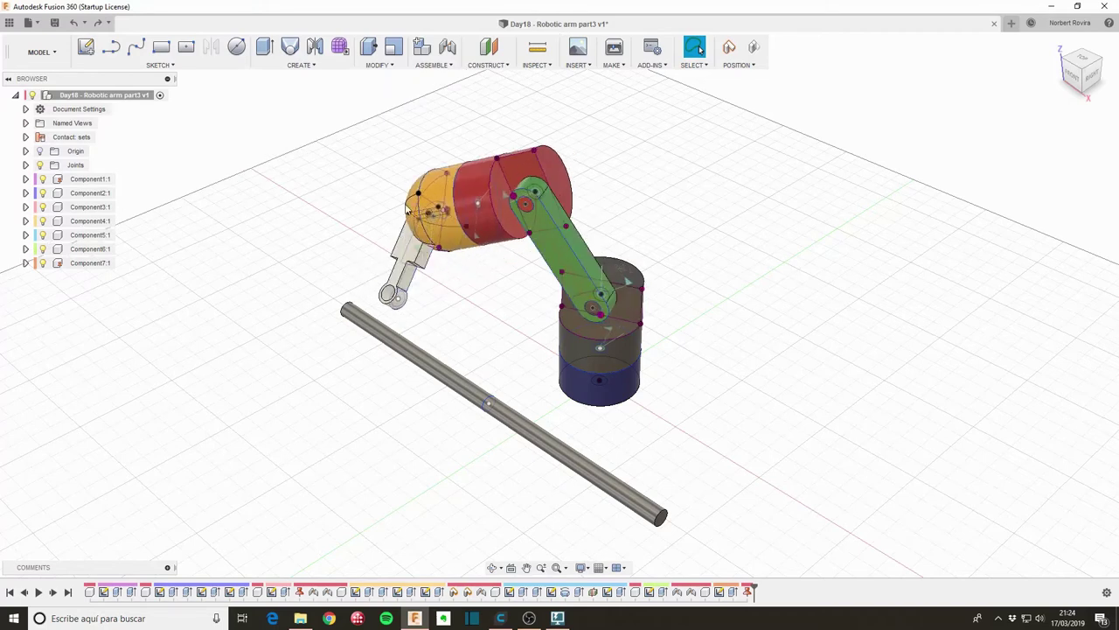
mouse_move(423, 269)
mouse_down()
mouse_move(437, 287)
mouse_move(434, 249)
mouse_move(525, 203)
mouse_move(573, 197)
mouse_move(503, 191)
mouse_move(433, 280)
mouse_move(441, 308)
mouse_move(389, 249)
mouse_move(378, 306)
mouse_move(408, 231)
mouse_move(416, 266)
mouse_move(400, 238)
mouse_move(395, 262)
mouse_move(355, 285)
mouse_move(255, 294)
mouse_move(426, 203)
mouse_move(382, 306)
mouse_up()
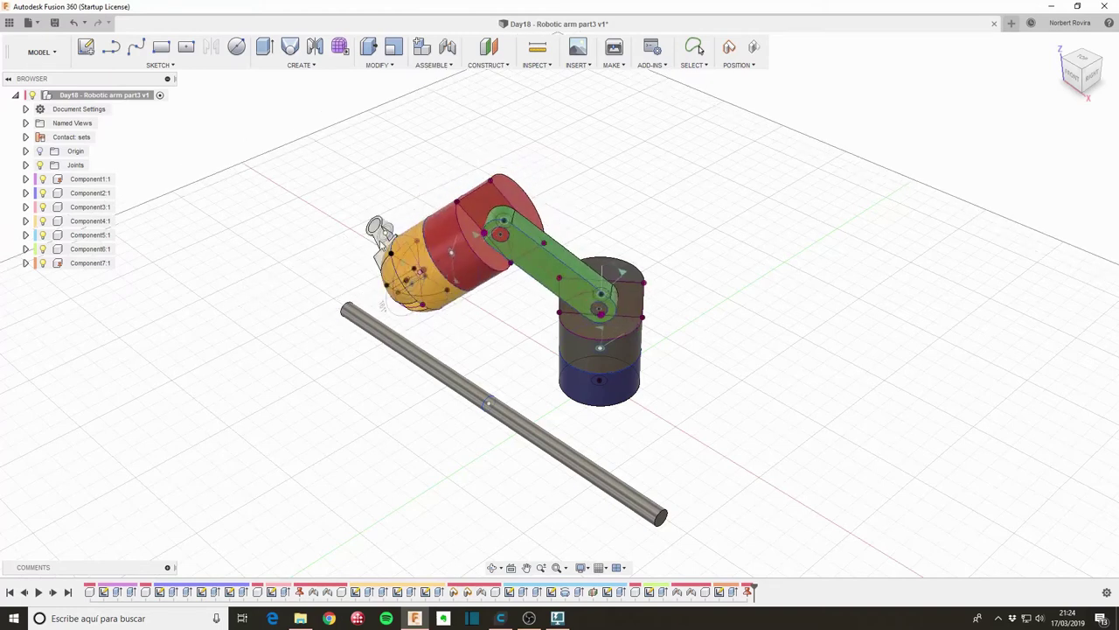
drag(382, 233, 415, 199)
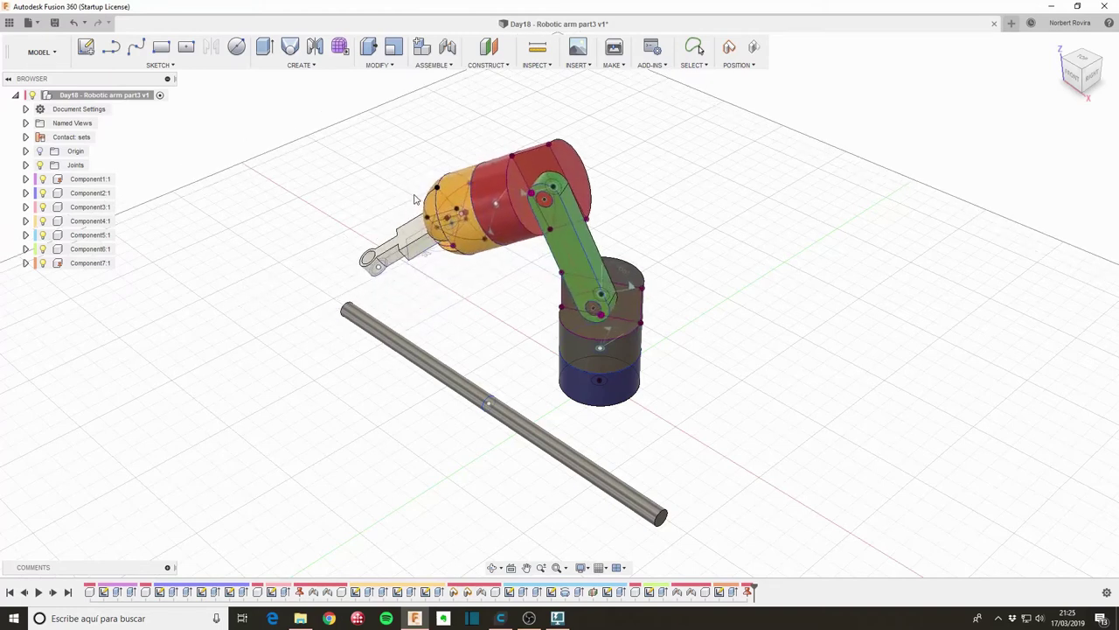
Step: Move the yellow and red gripper section so the gripper juts sideways, clear of the rod
mouse_move(352, 189)
shift+middle_down()
mouse_move(417, 242)
mouse_move(432, 205)
mouse_move(428, 218)
shift+middle_up()
key(Escape)
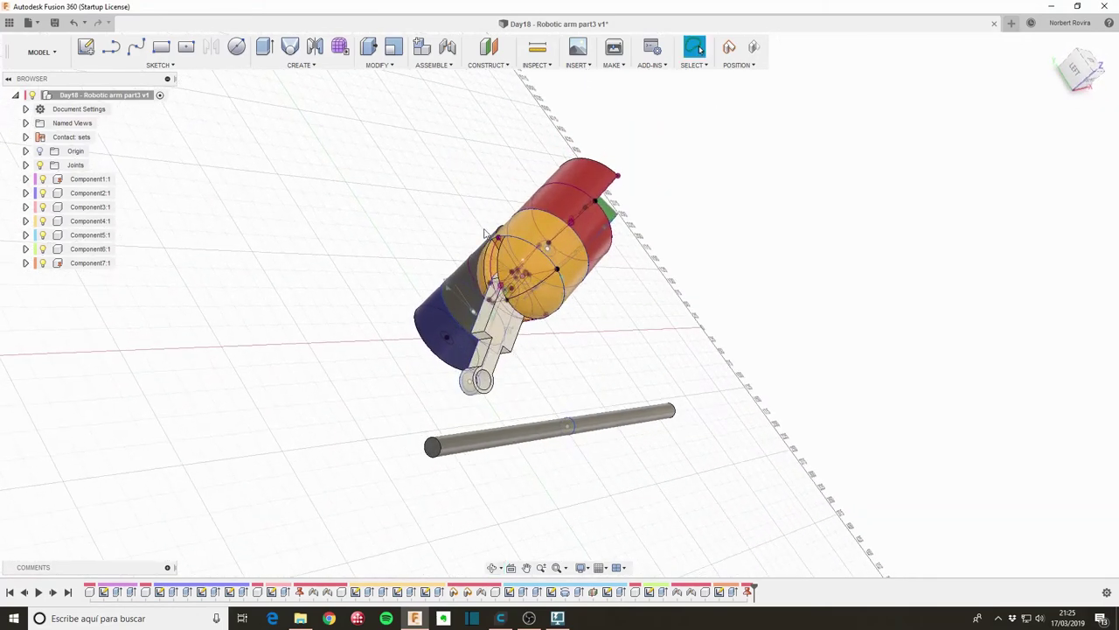
mouse_move(560, 254)
mouse_down()
mouse_move(543, 227)
mouse_move(594, 247)
mouse_move(795, 189)
mouse_move(692, 247)
mouse_move(312, 230)
mouse_move(407, 225)
mouse_move(561, 188)
mouse_move(968, 181)
mouse_move(942, 254)
mouse_move(749, 268)
mouse_move(905, 270)
mouse_move(862, 312)
mouse_move(872, 320)
mouse_move(830, 335)
mouse_move(814, 334)
mouse_move(847, 312)
mouse_move(767, 265)
mouse_move(654, 170)
mouse_move(644, 232)
mouse_up()
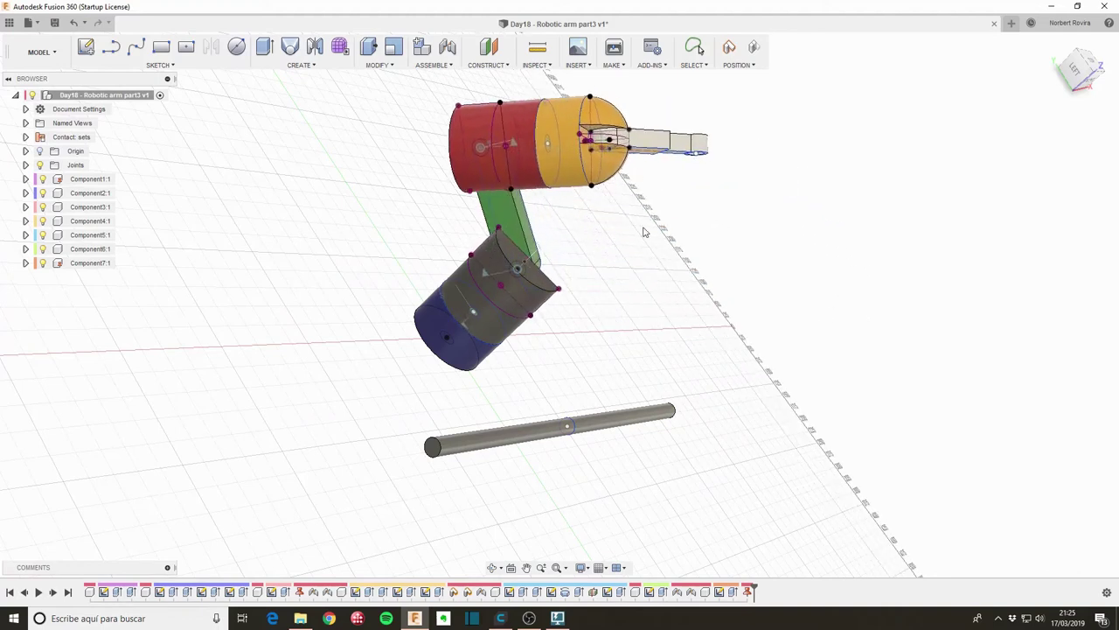
drag(643, 286, 628, 312)
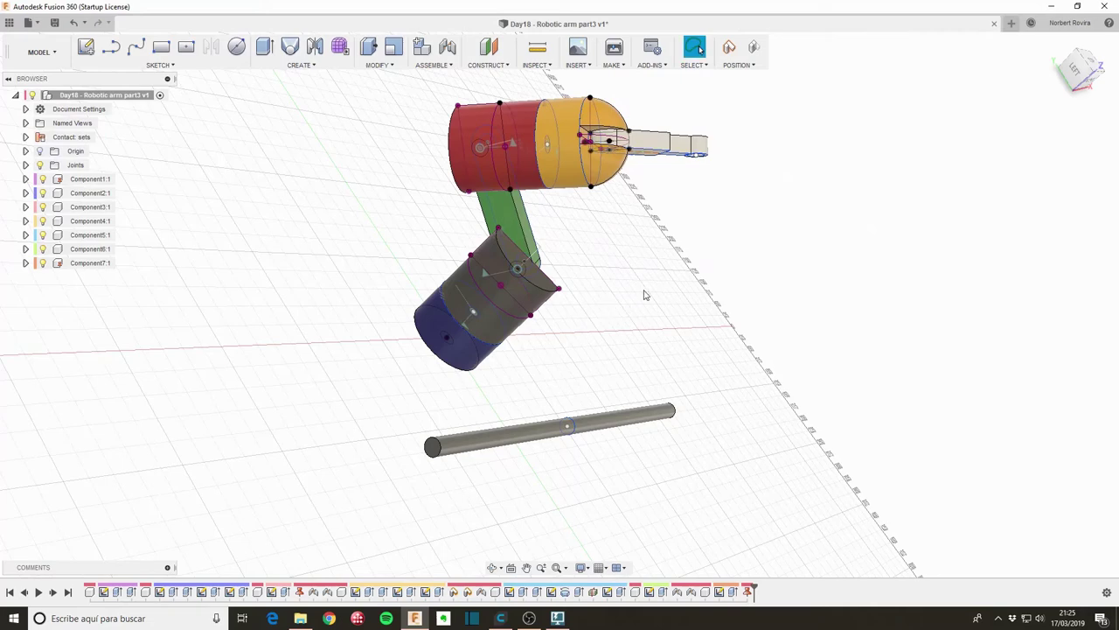
mouse_move(644, 295)
shift+middle_down()
mouse_move(612, 320)
mouse_move(670, 307)
mouse_move(633, 307)
mouse_move(624, 282)
mouse_move(635, 292)
shift+middle_up()
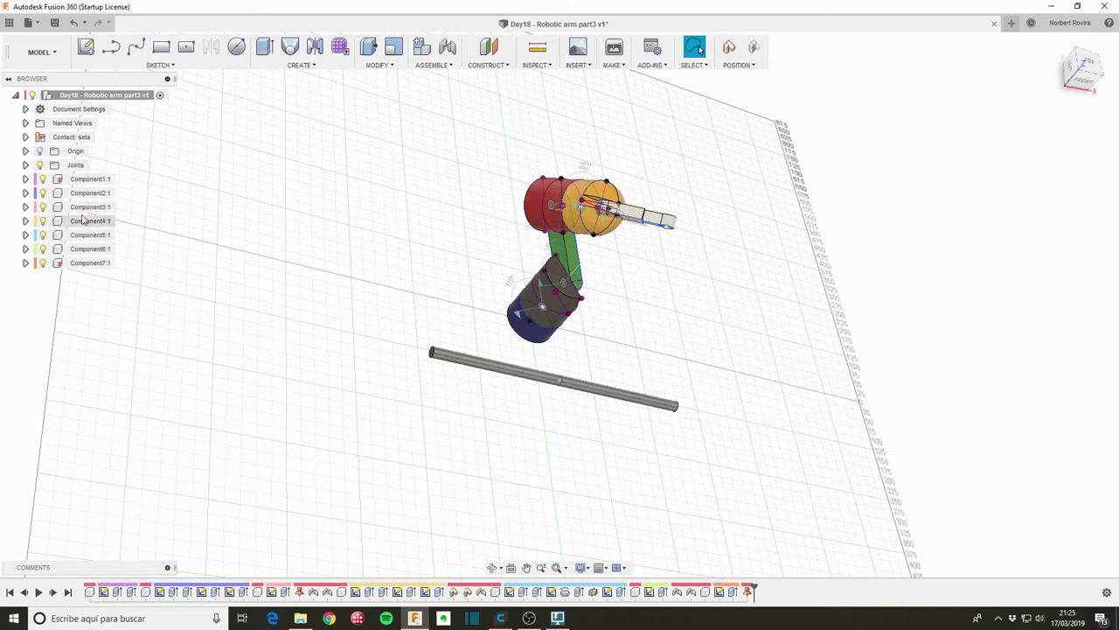
Step: Unground Component7:1 and start a new joint, discarding the arm's moved positions
right_click(104, 264)
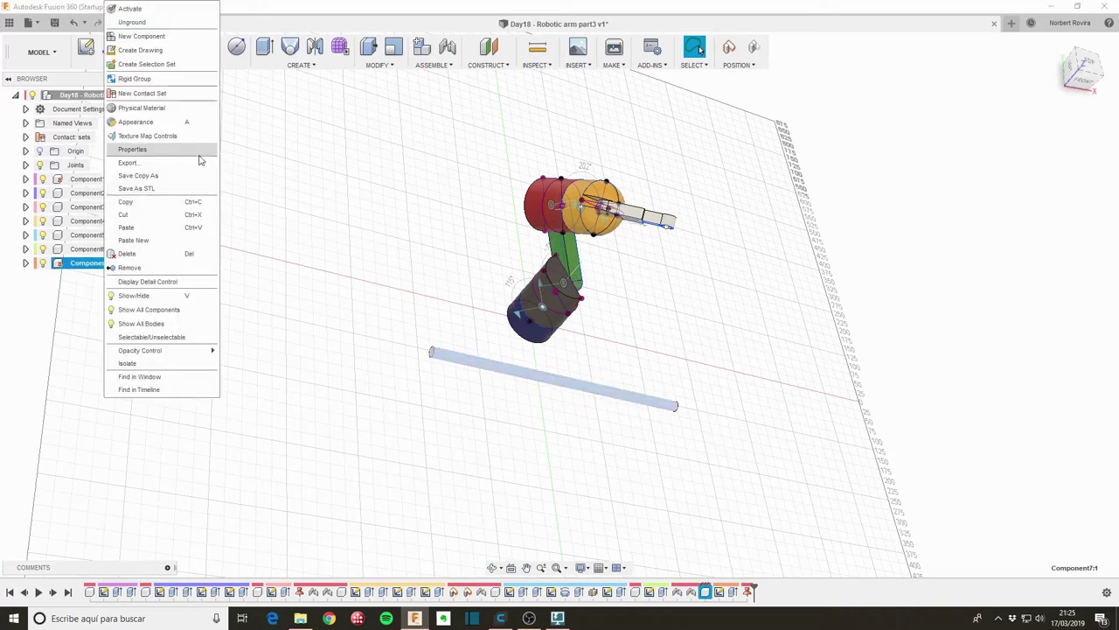
click(151, 24)
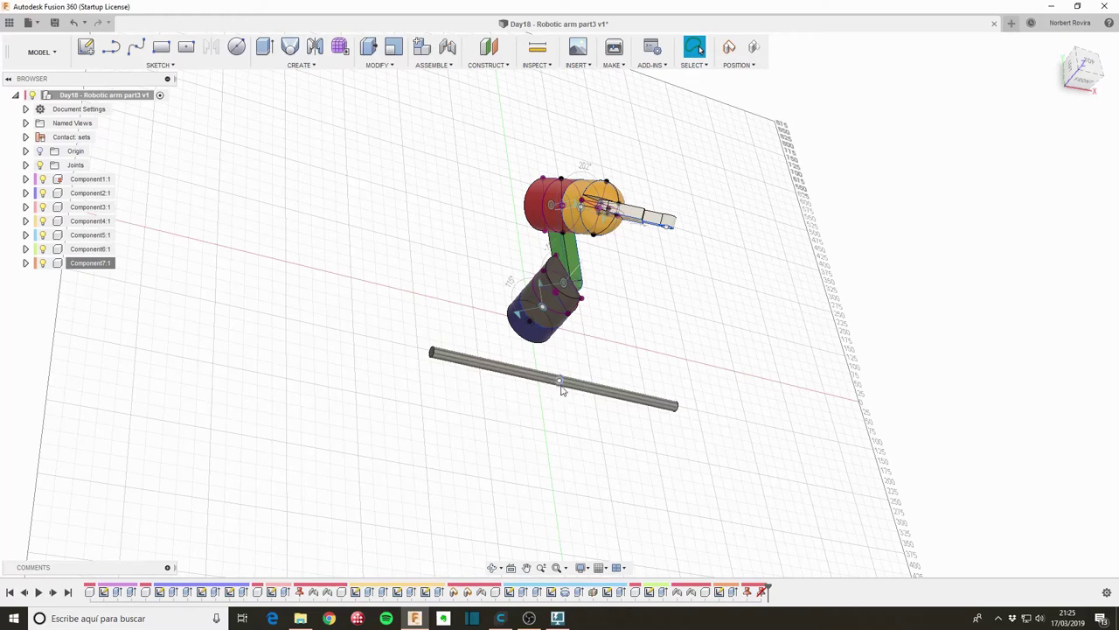
key(j)
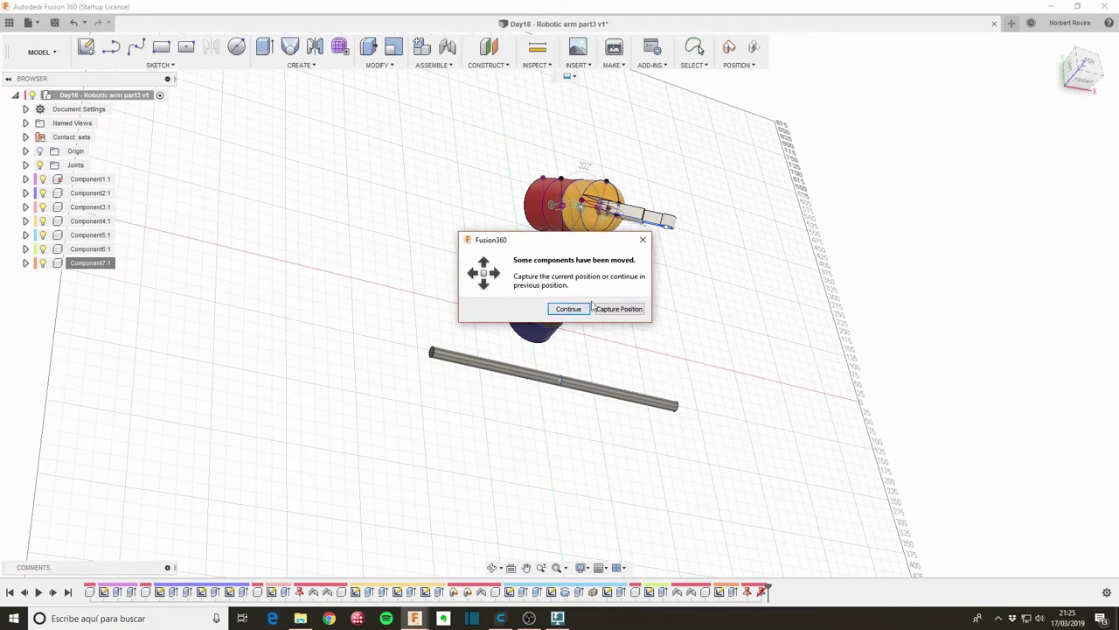
click(569, 310)
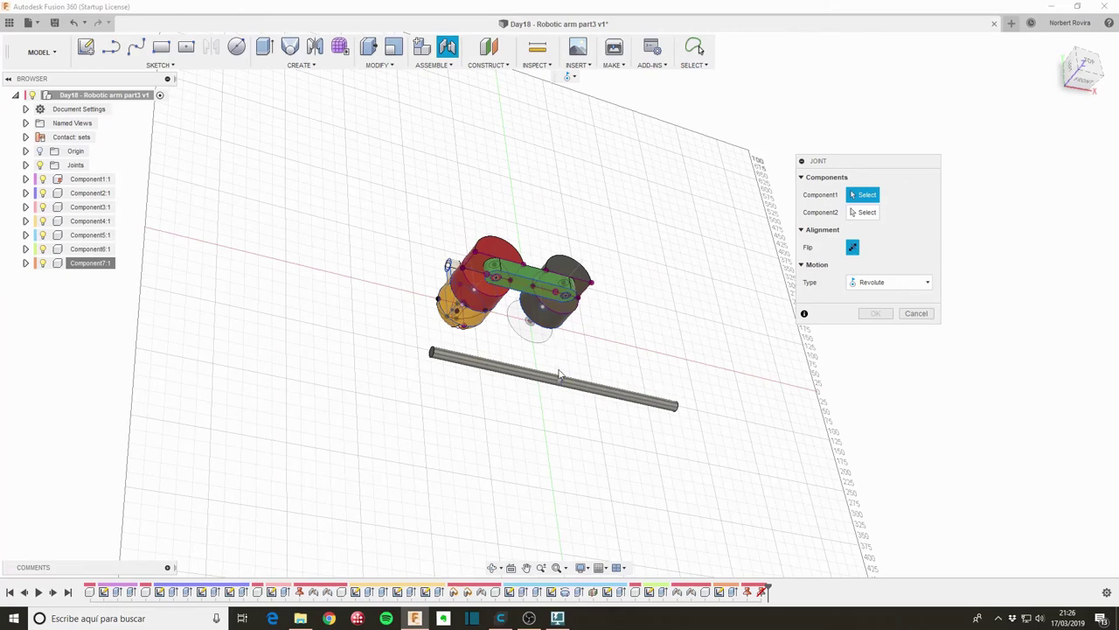
Step: Create a Slider joint with the rod as first component and the gripper as second
click(560, 383)
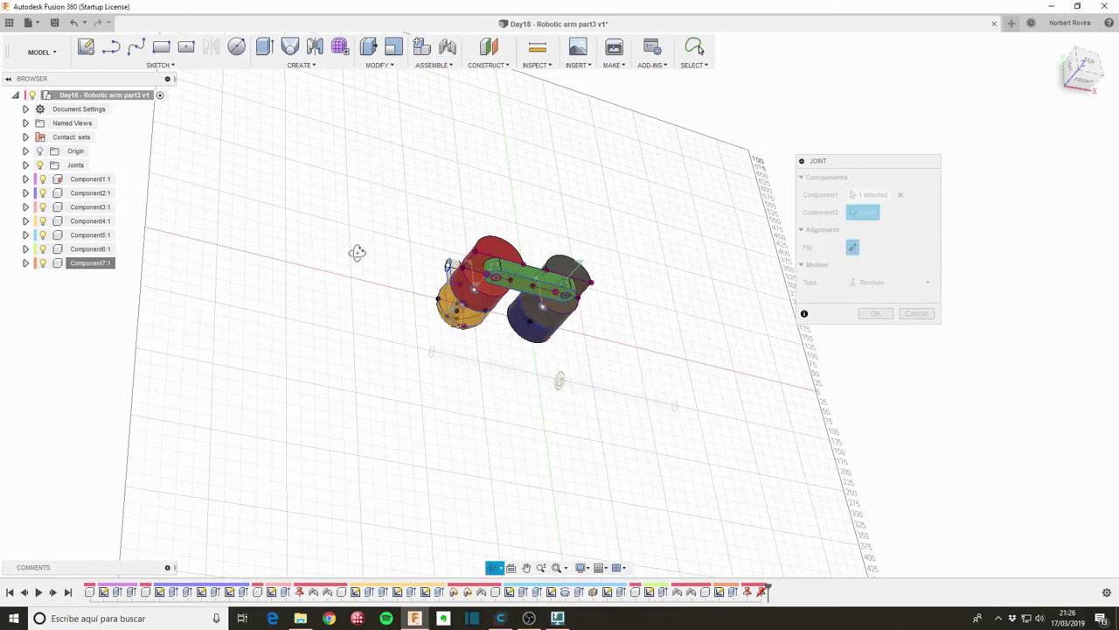
shift+middle_drag(357, 250, 378, 291)
click(433, 297)
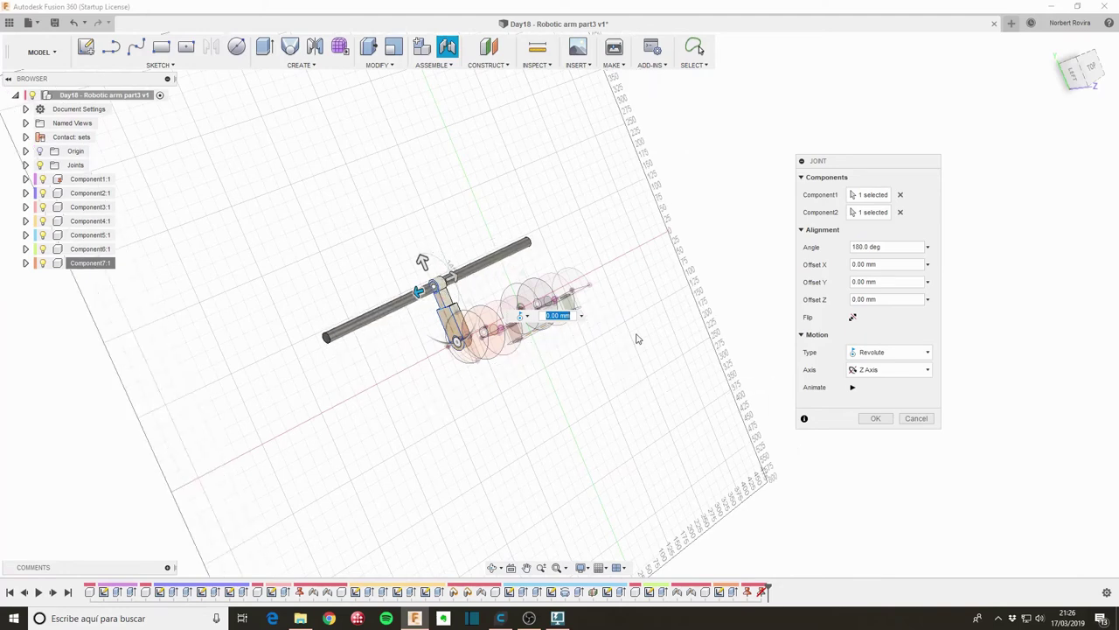
click(928, 352)
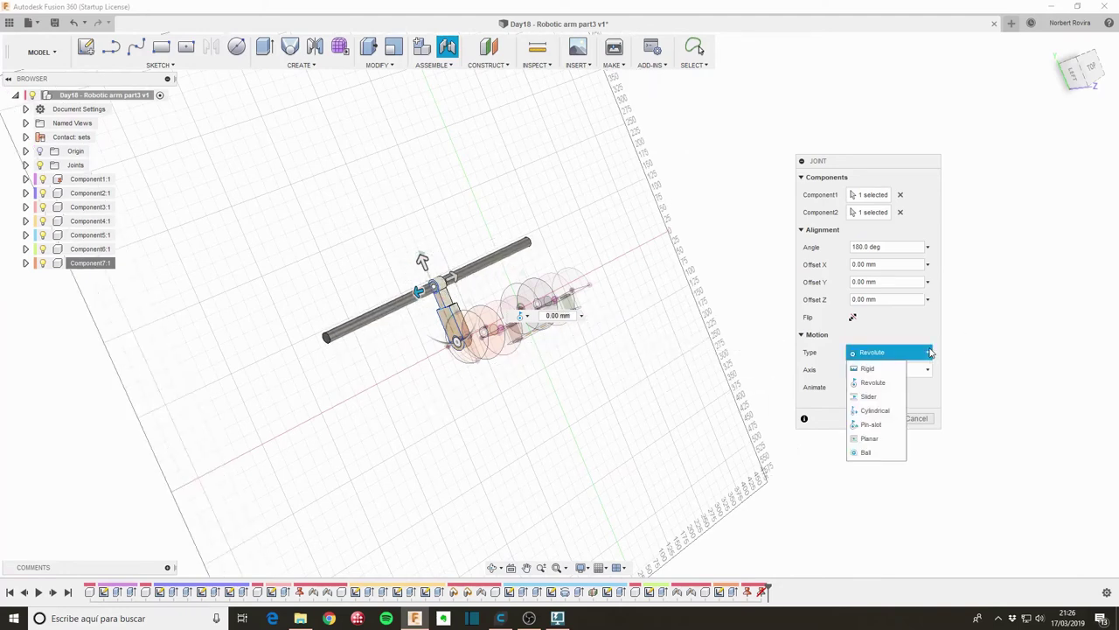
click(870, 397)
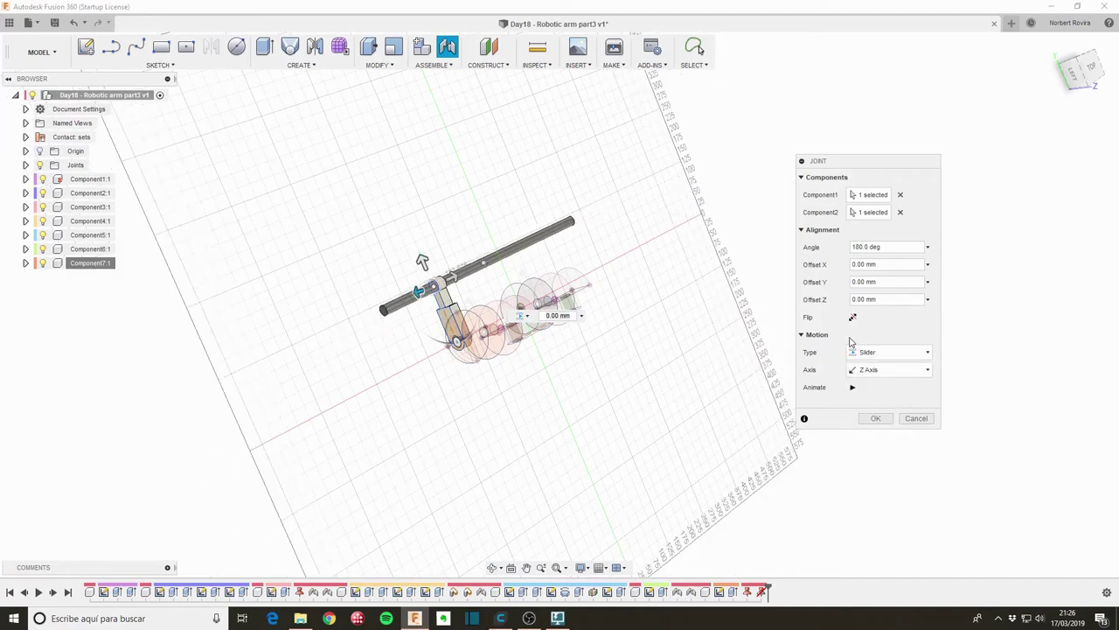
click(877, 419)
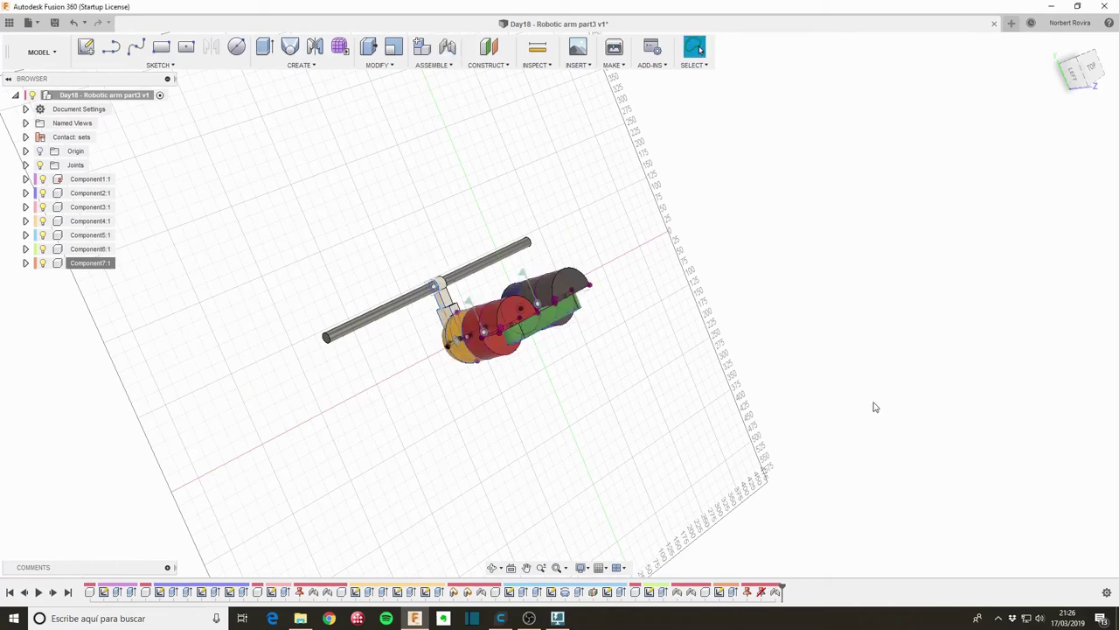
Step: Test-drag the rod, then undo its swing back to upright and reset to the Home view
mouse_move(428, 375)
shift+middle_down()
mouse_move(414, 320)
mouse_move(414, 359)
mouse_move(464, 393)
mouse_move(436, 362)
shift+middle_up()
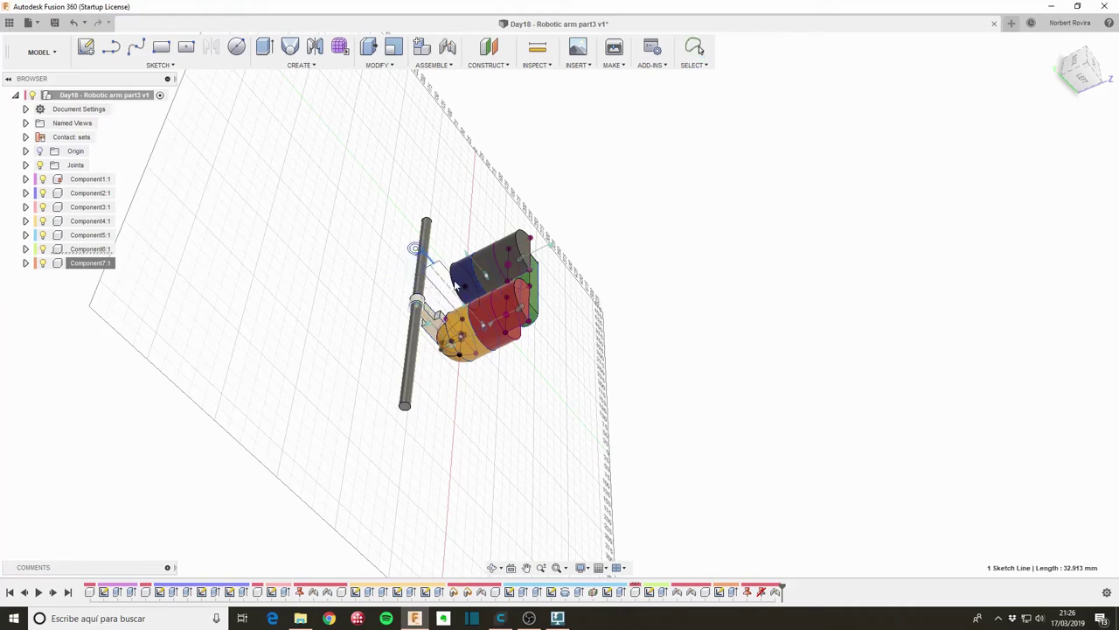
drag(387, 370, 304, 252)
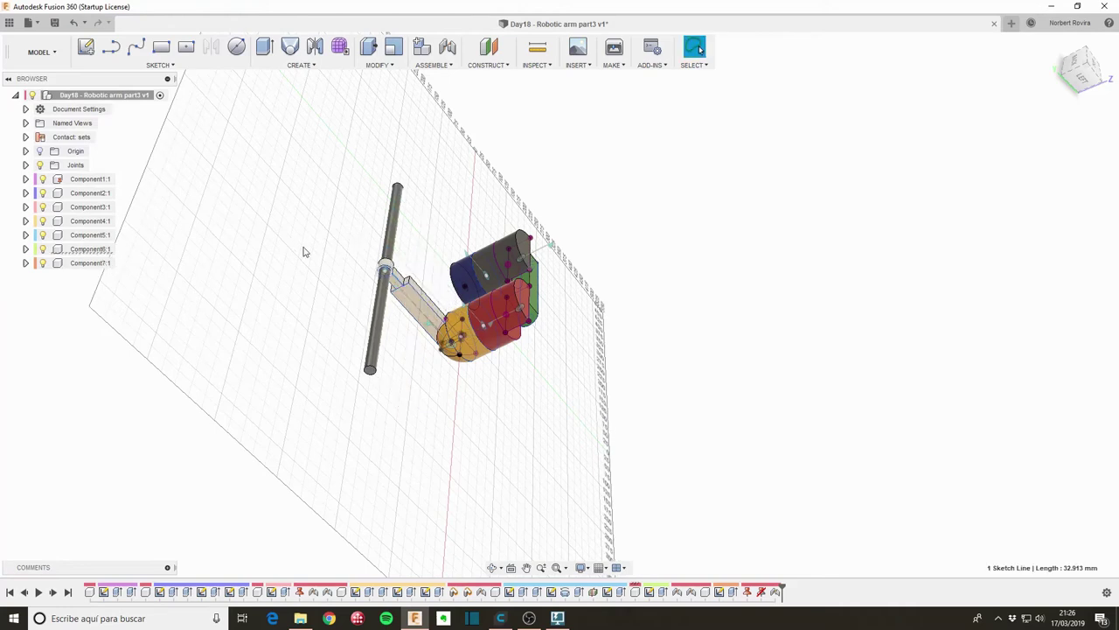
click(73, 22)
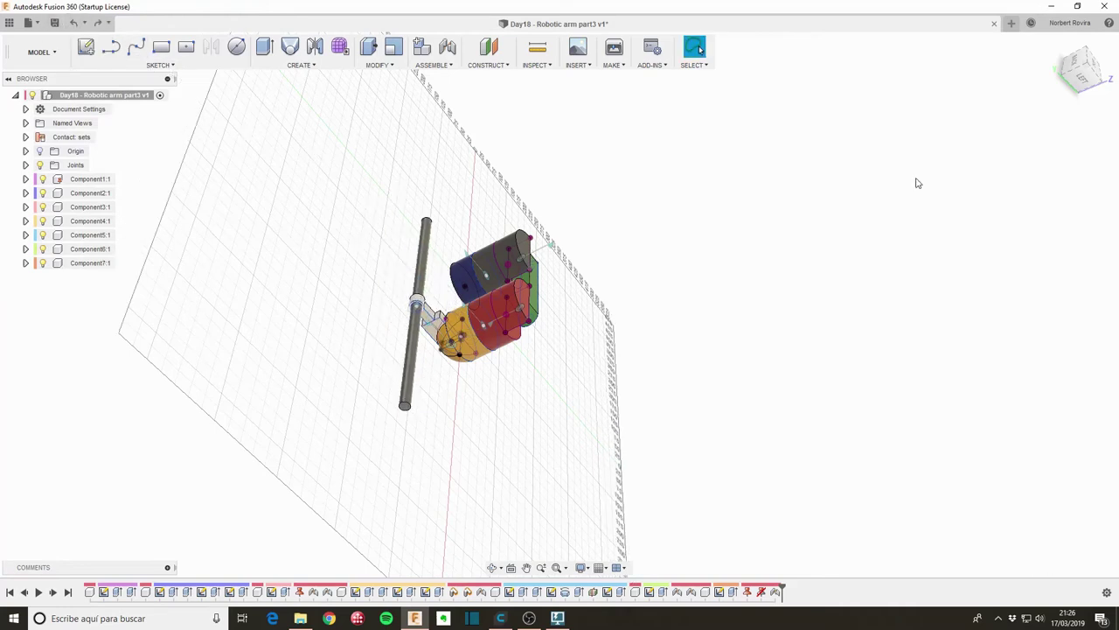
click(1060, 53)
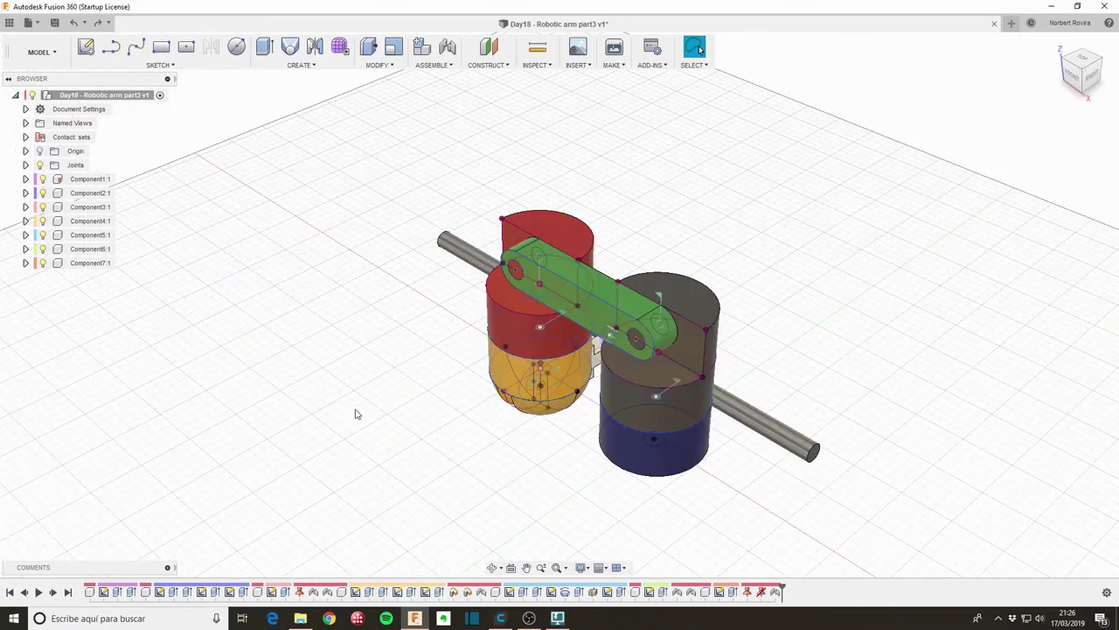
Step: Drag the rod and linked arm up, down and sideways to test the joint motion
shift+middle_drag(794, 377, 643, 379)
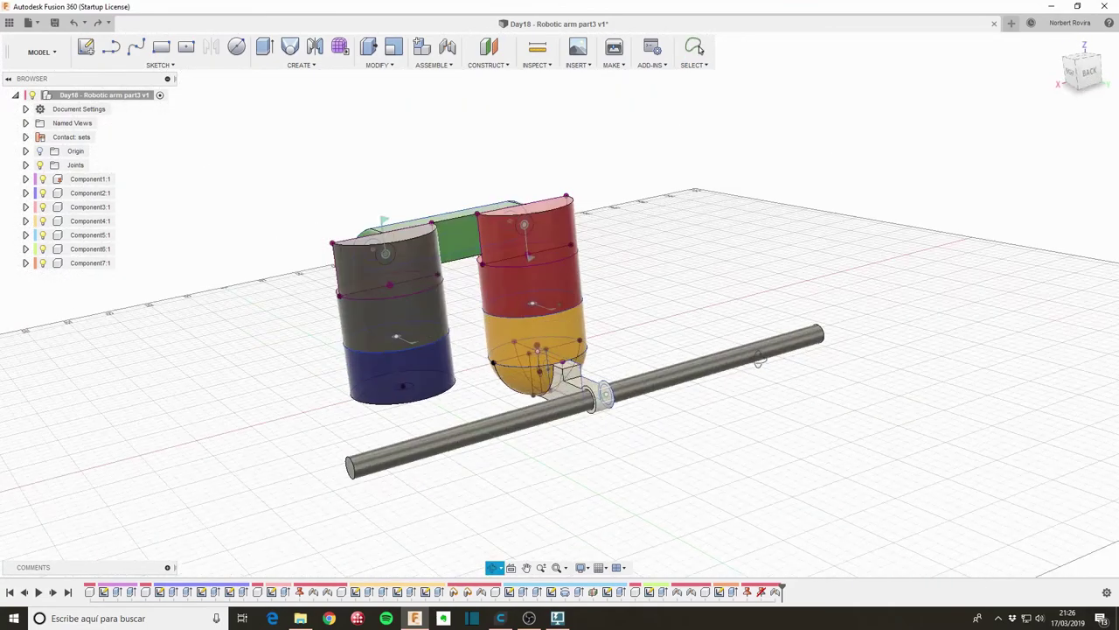
drag(649, 383, 658, 326)
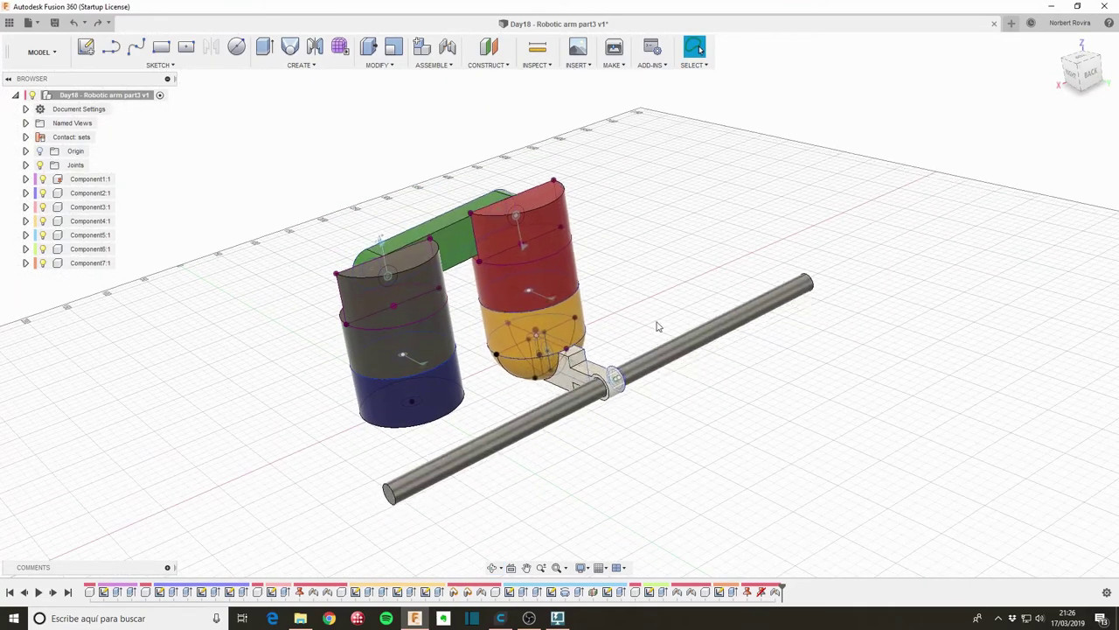
mouse_move(765, 281)
mouse_down()
mouse_move(699, 412)
mouse_move(897, 302)
mouse_move(898, 286)
mouse_up()
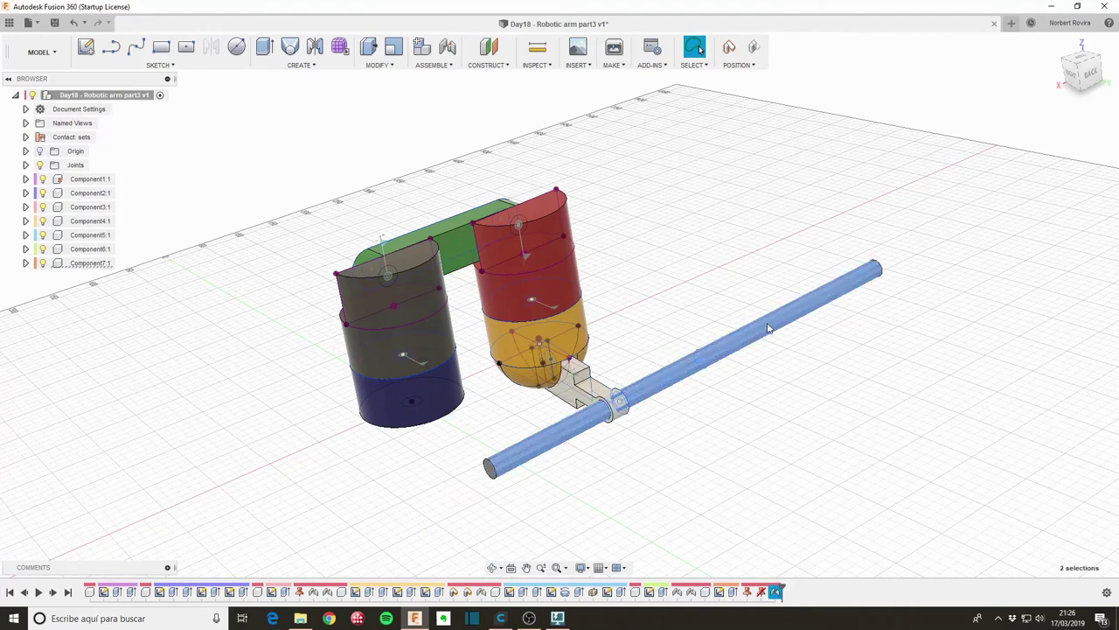
click(692, 365)
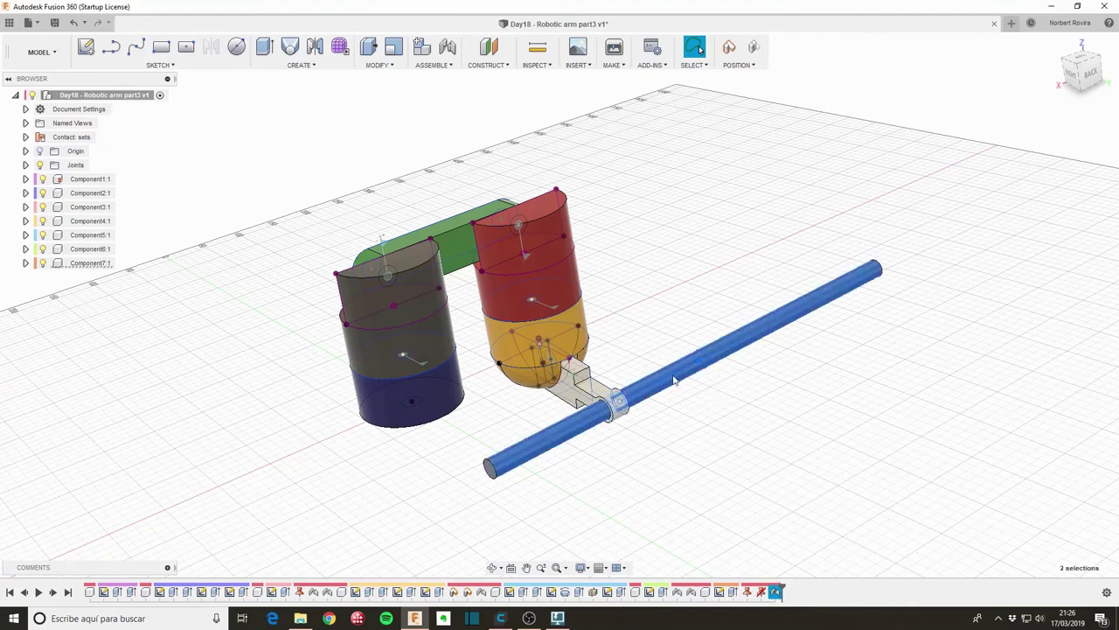
mouse_move(735, 357)
mouse_down()
mouse_move(645, 434)
mouse_move(760, 233)
mouse_up()
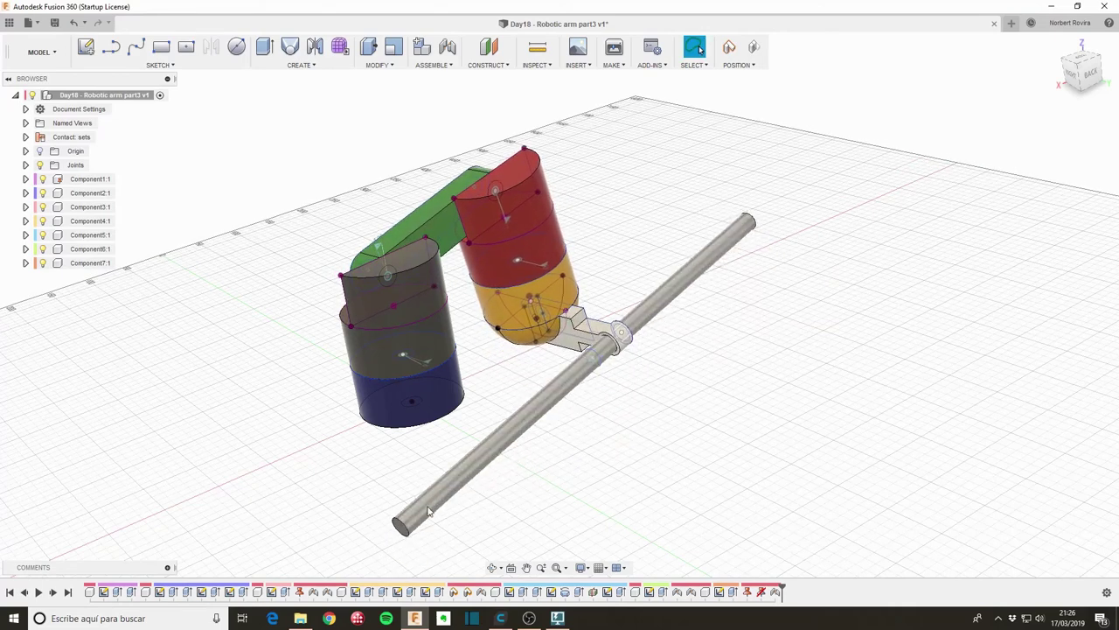
mouse_move(418, 516)
mouse_down()
mouse_move(460, 484)
mouse_move(464, 540)
mouse_up()
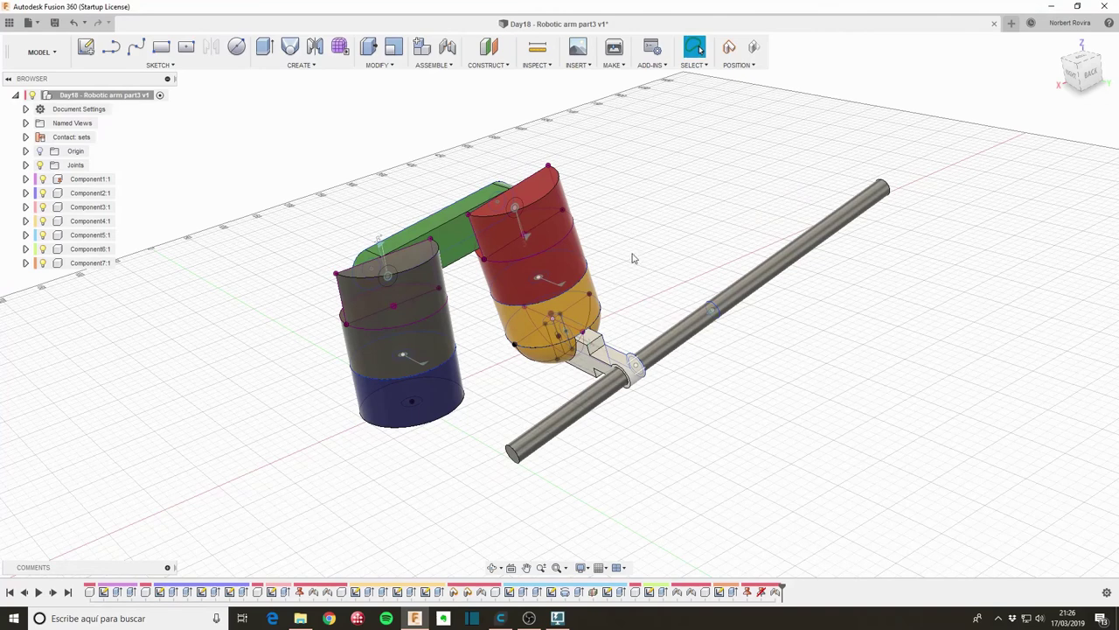
shift+middle_drag(634, 258, 740, 105)
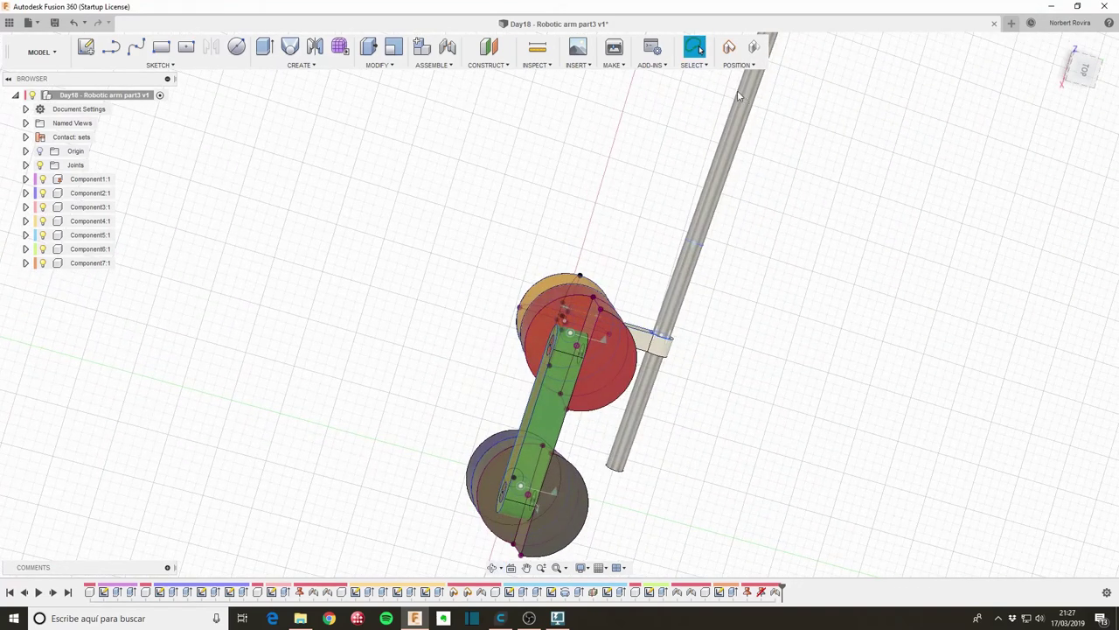
Step: Swing the rod near-vertical, tilt it upper-left and upper-right, then drop it down-right
drag(739, 96, 568, 124)
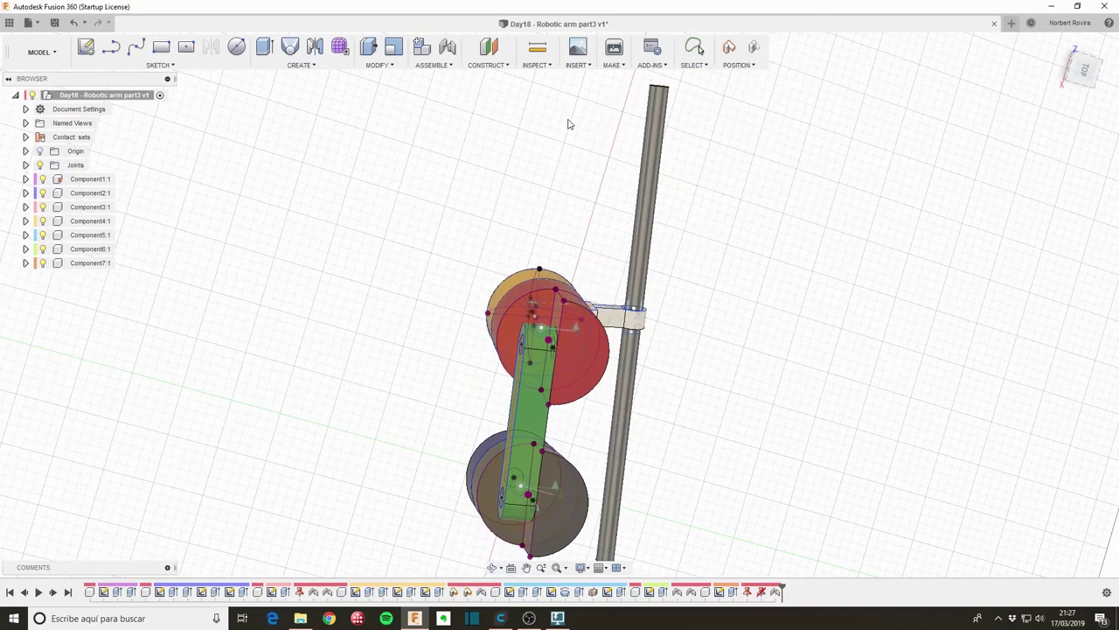
drag(568, 124, 411, 100)
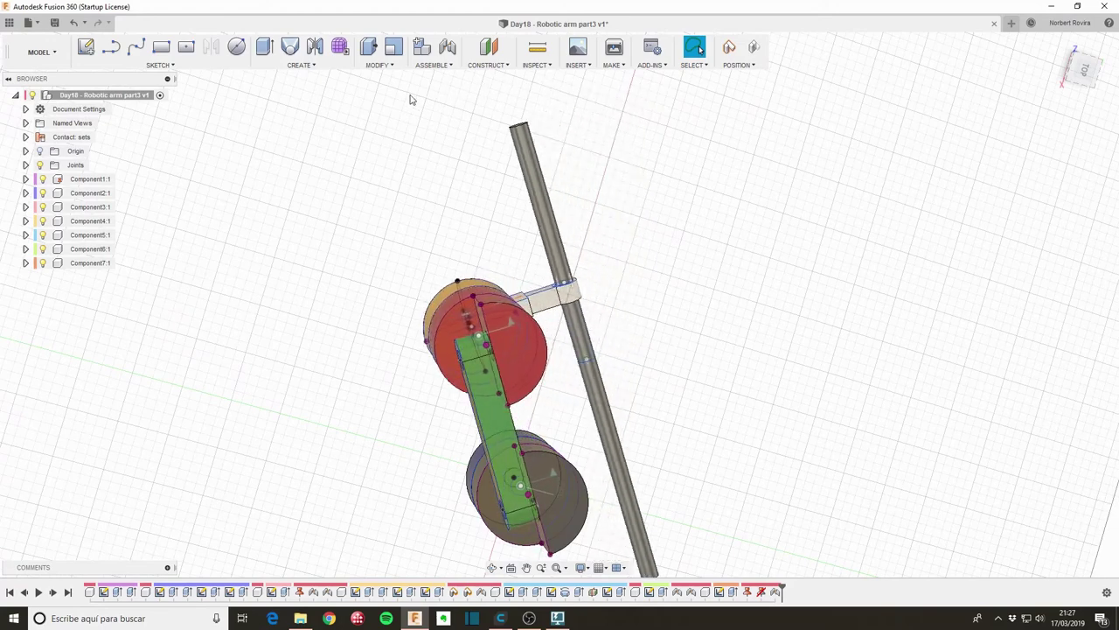
drag(487, 114, 808, 159)
mouse_move(672, 146)
mouse_down()
mouse_move(735, 165)
mouse_move(758, 138)
mouse_up()
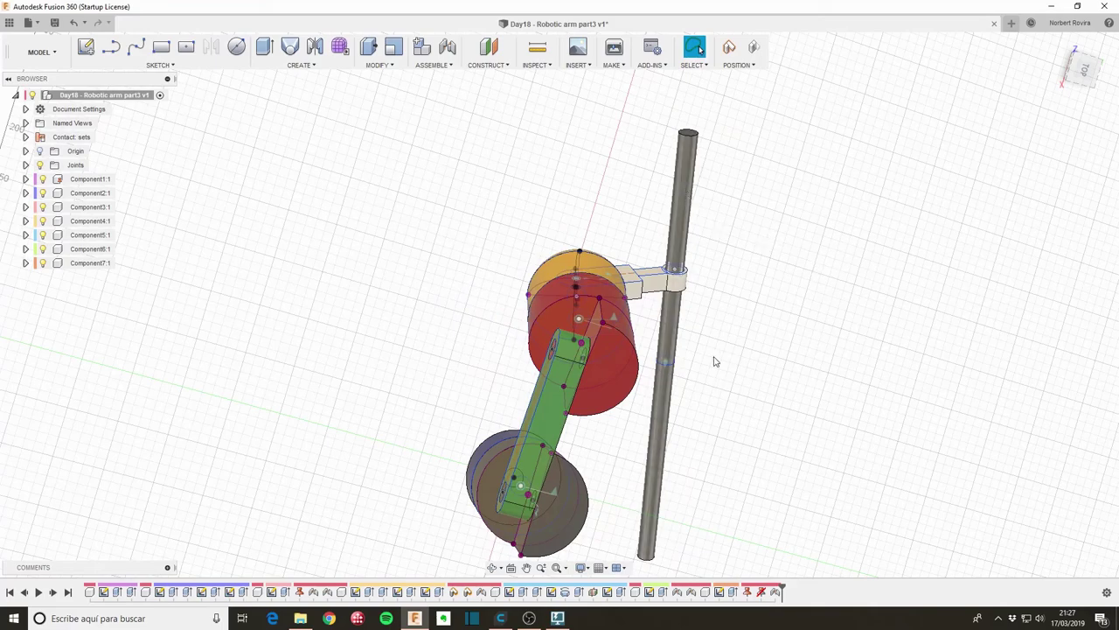
shift+middle_drag(715, 361, 719, 344)
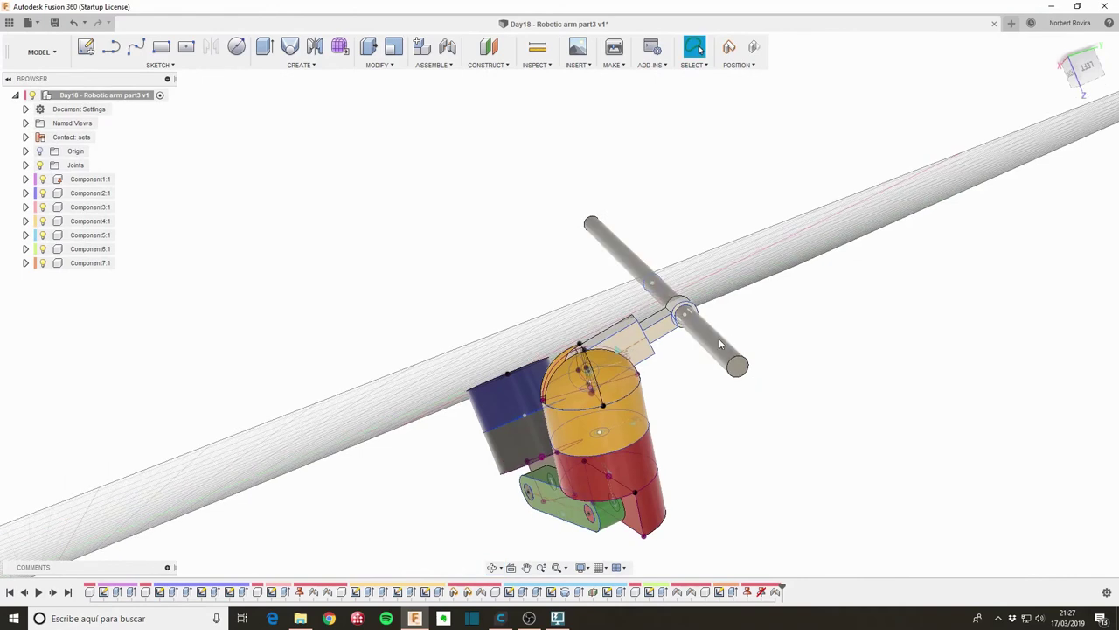
mouse_move(719, 343)
mouse_down()
mouse_move(768, 500)
mouse_move(861, 269)
mouse_move(782, 353)
mouse_move(740, 506)
mouse_up()
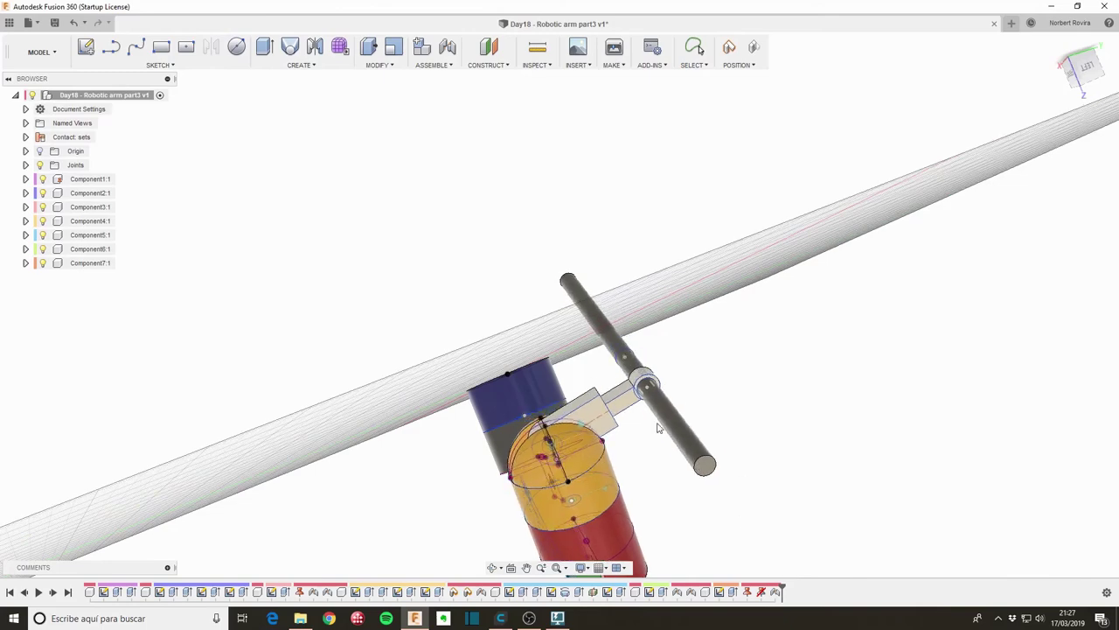
Step: Lay the green link flat and raise the rod and red-yellow link nearly vertical
scroll(658, 428, down, 5)
mouse_move(519, 401)
shift+middle_down()
mouse_move(554, 422)
mouse_move(533, 220)
mouse_move(538, 244)
shift+middle_up()
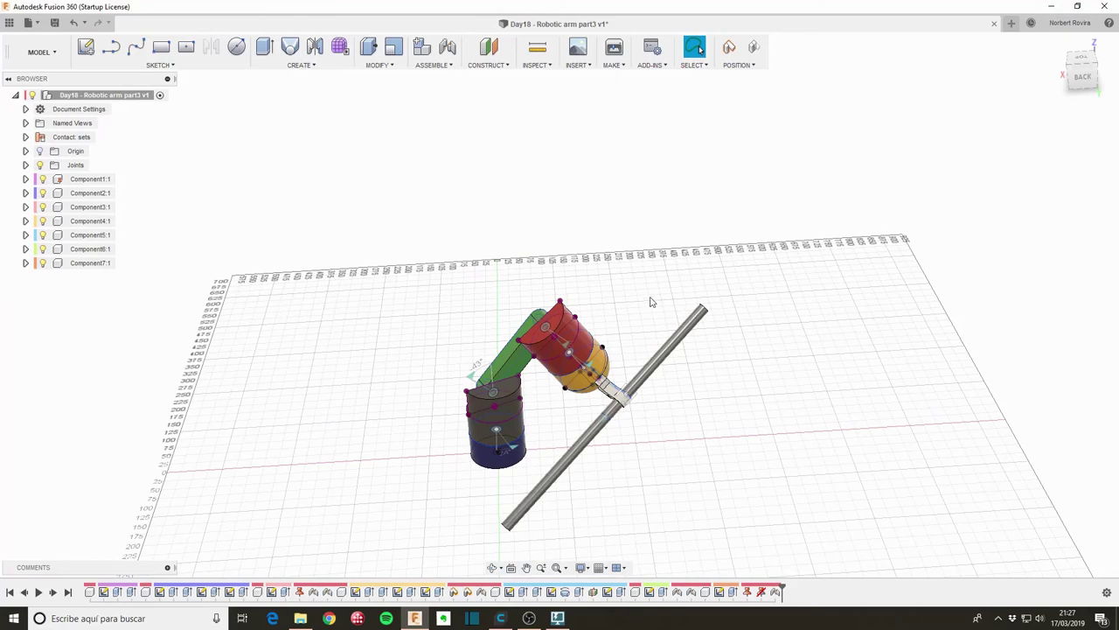
mouse_move(691, 315)
mouse_down()
mouse_move(760, 392)
mouse_move(667, 297)
mouse_move(705, 344)
mouse_move(697, 355)
mouse_move(635, 340)
mouse_move(612, 316)
mouse_move(602, 248)
mouse_up()
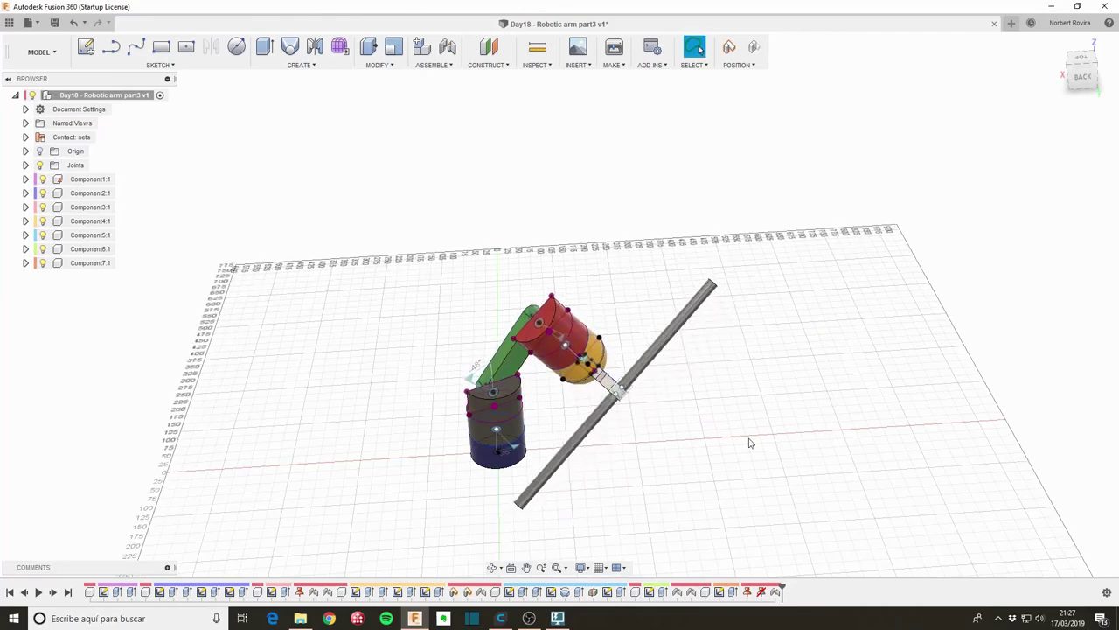
shift+middle_drag(710, 473, 684, 443)
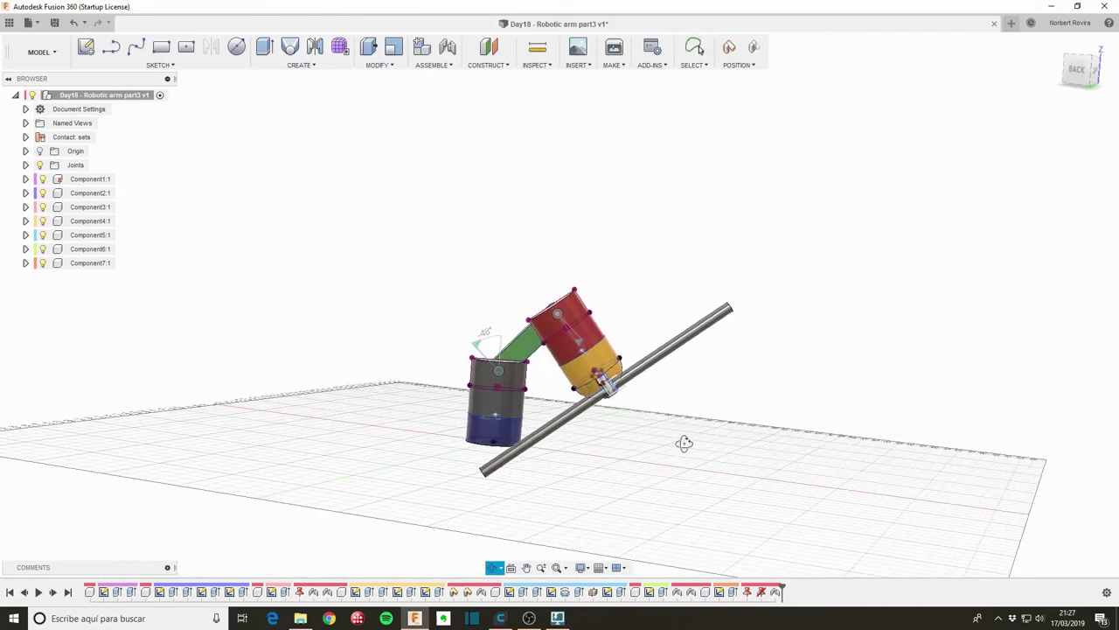
mouse_move(684, 354)
mouse_down()
mouse_move(687, 222)
mouse_move(637, 145)
mouse_up()
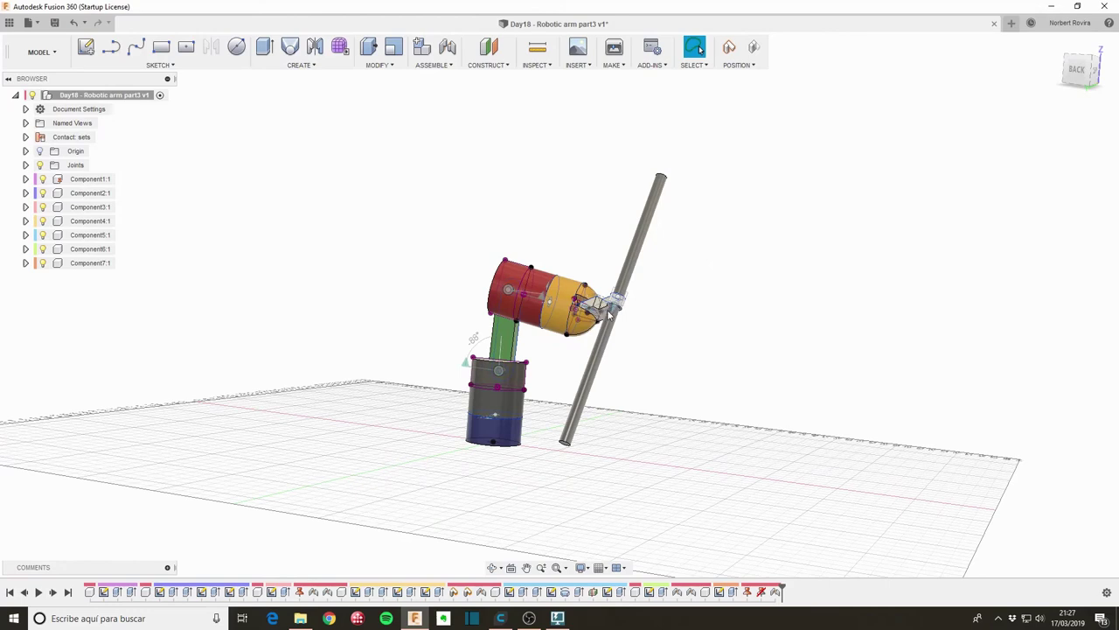
Step: Hide the sketches inside Component1:1 through Component3:1, collapsing each afterward
click(554, 313)
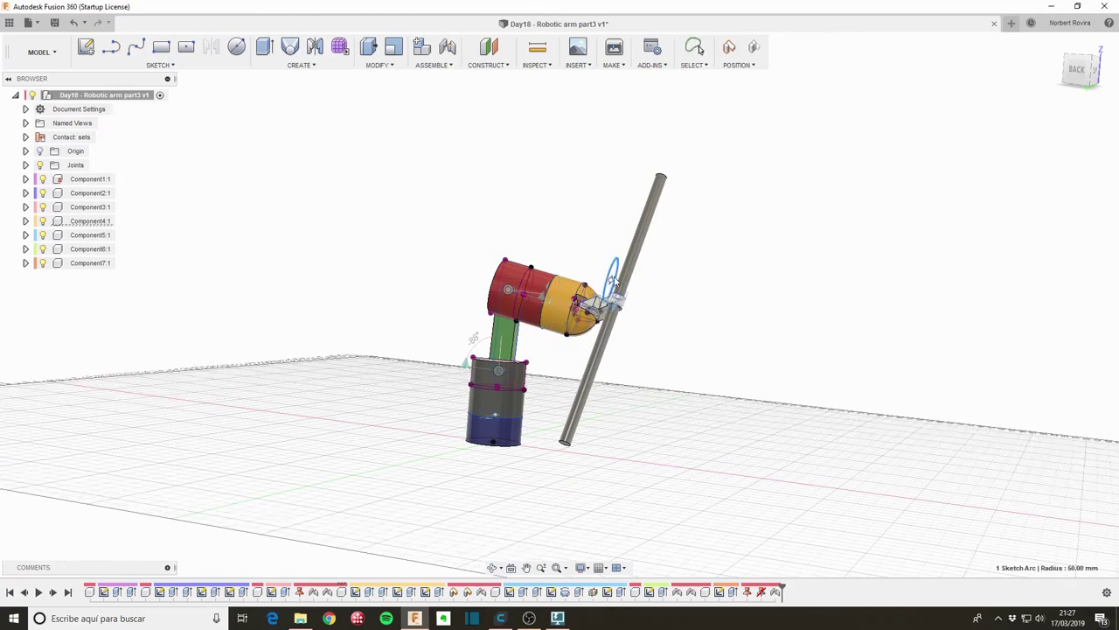
click(25, 180)
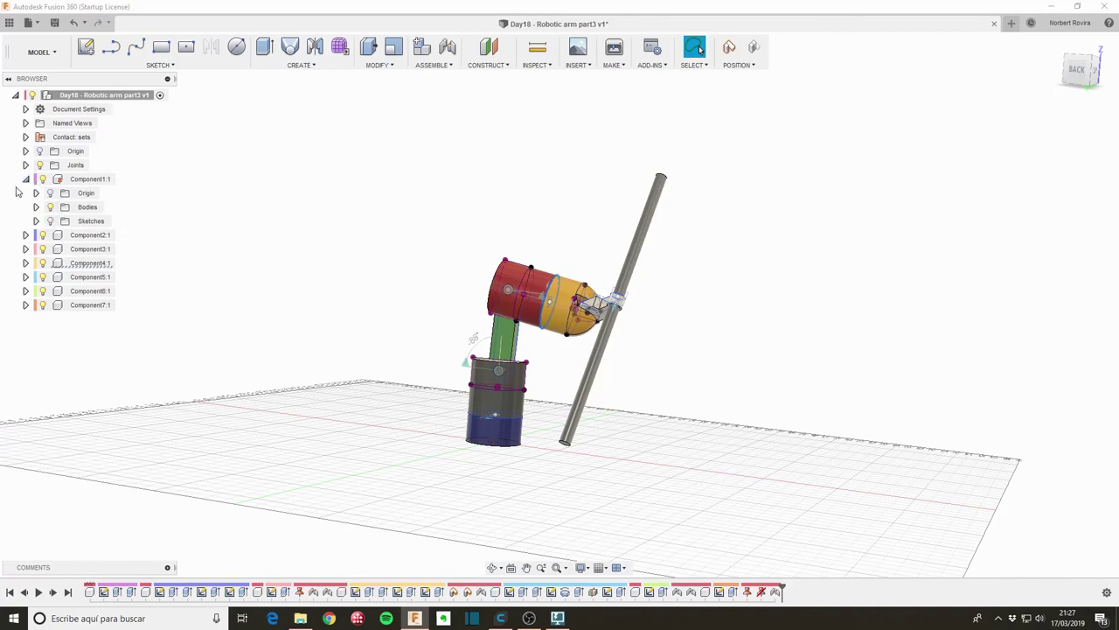
click(25, 179)
click(25, 193)
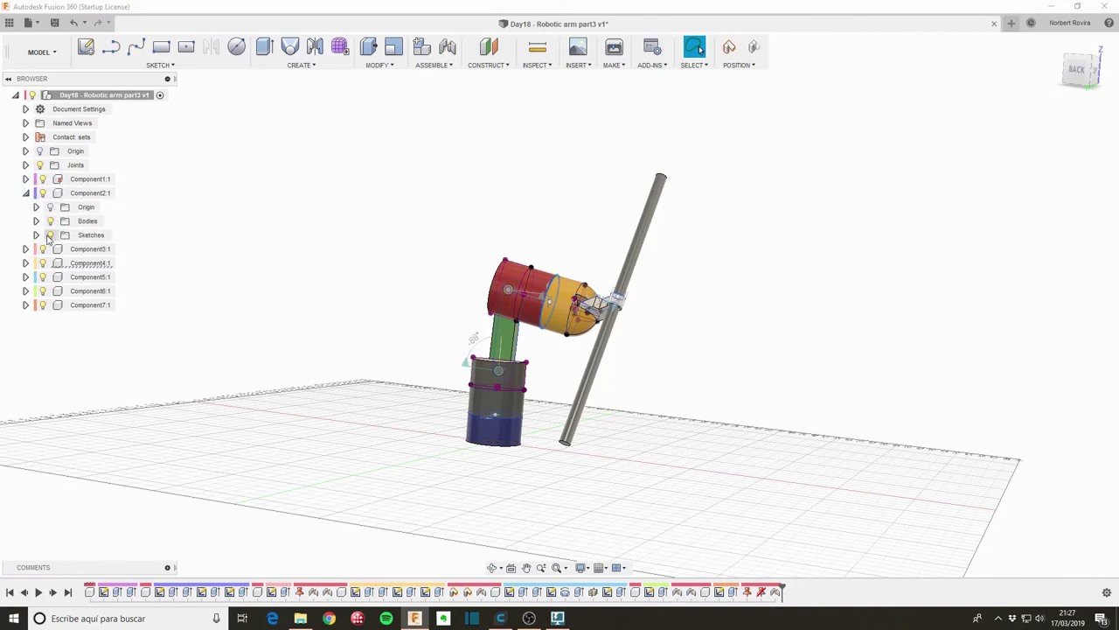
click(25, 194)
click(25, 207)
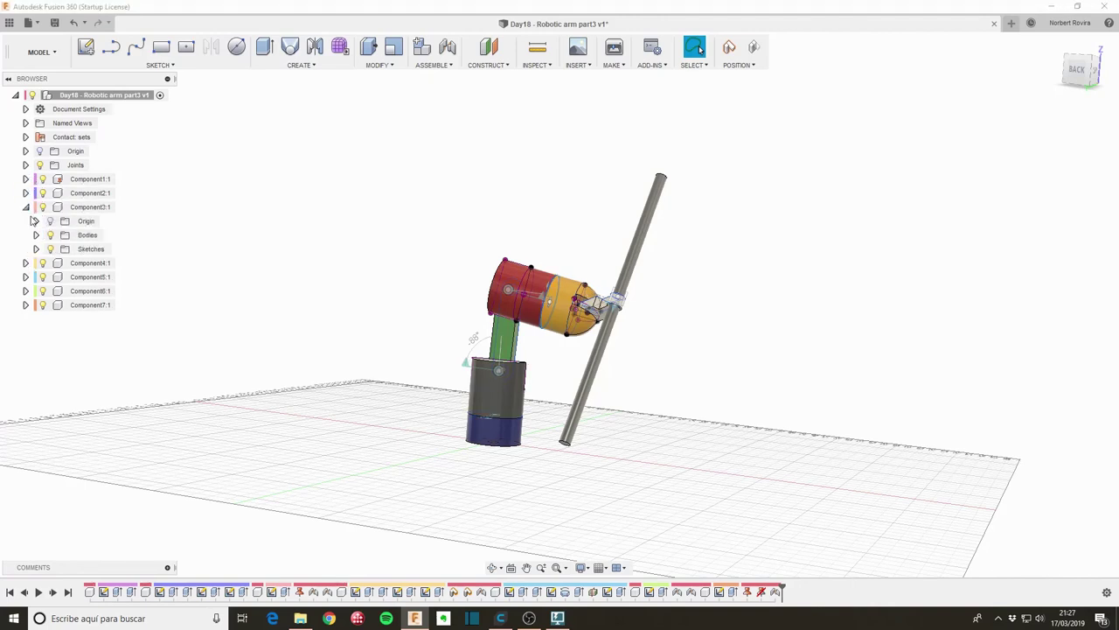
click(25, 207)
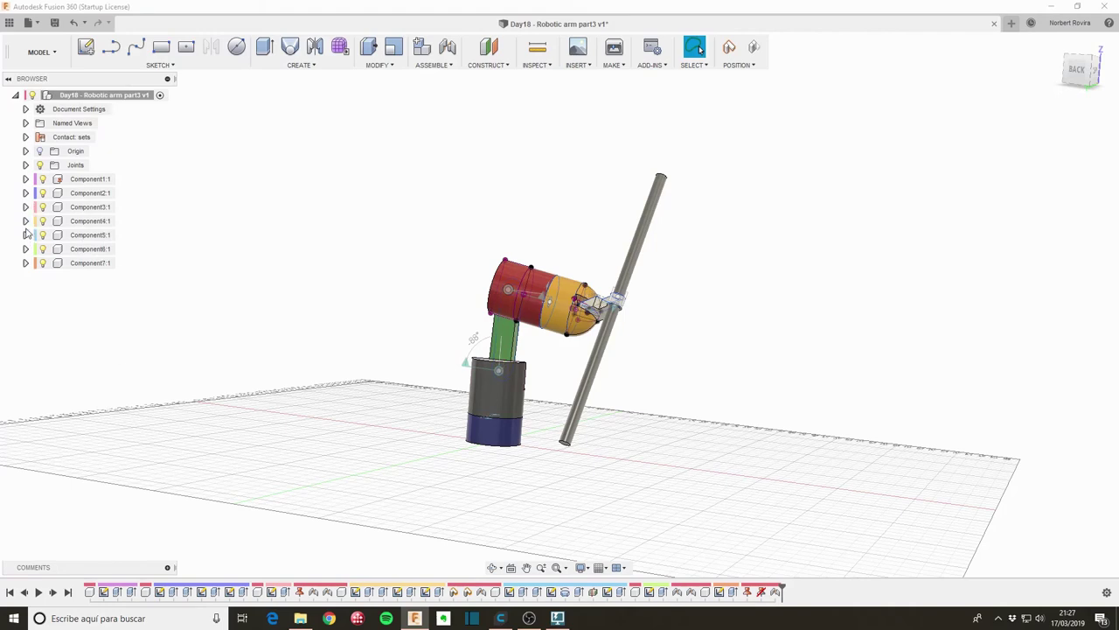
Step: Hide the sketches inside Component4:1 through Component6:1, collapsing each afterward
click(25, 222)
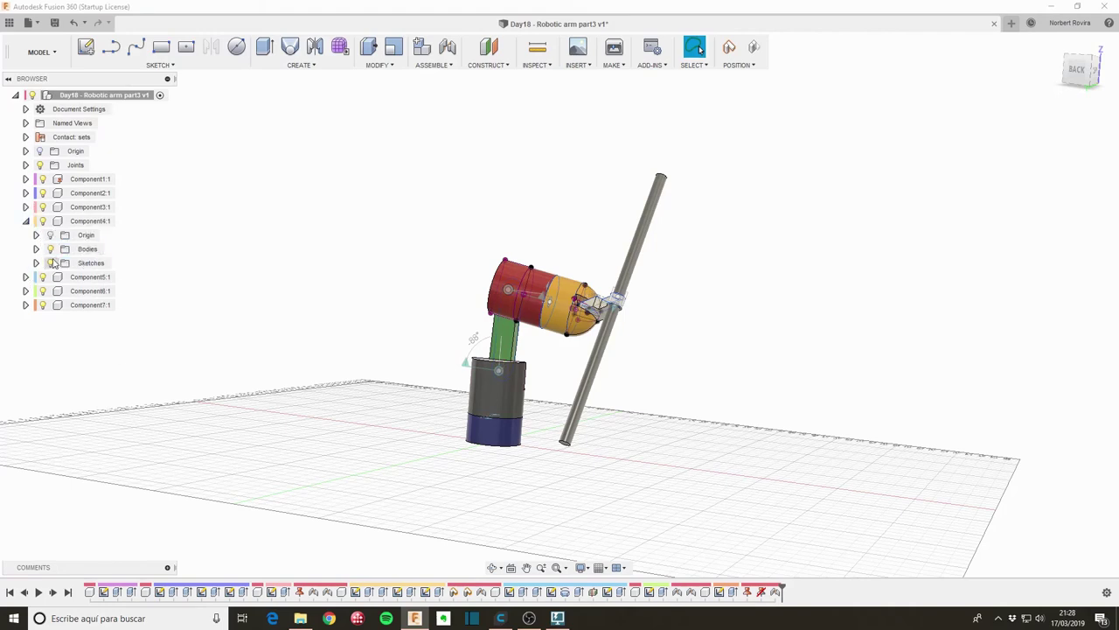
click(25, 222)
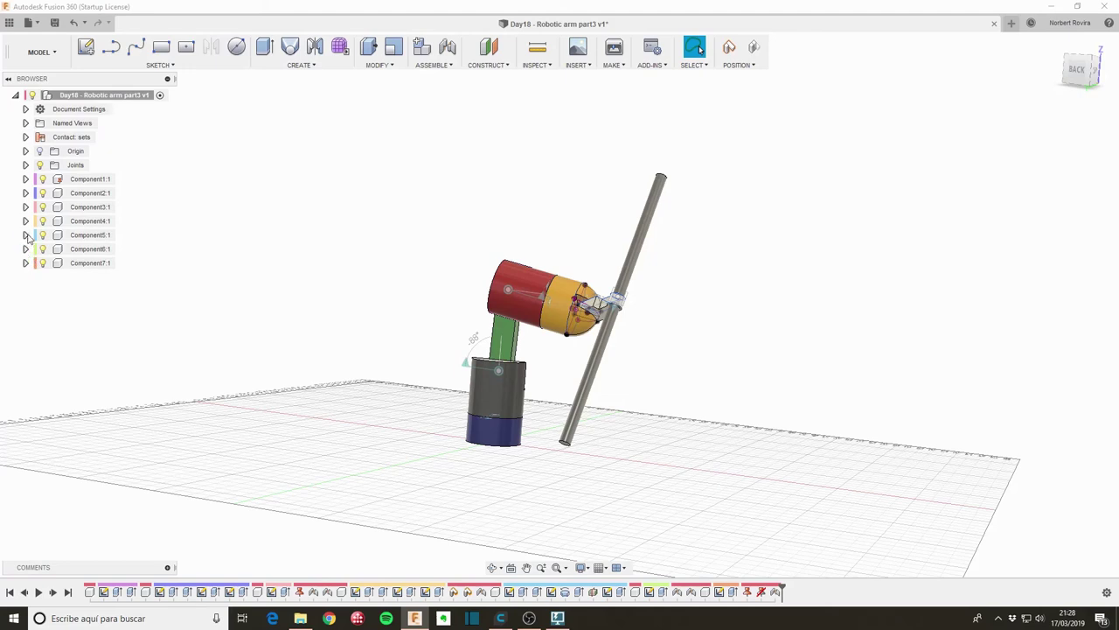
click(26, 236)
click(26, 236)
click(25, 249)
click(26, 250)
Step: Swing the arm out to the right and lay the rod nearly horizontal above it
mouse_move(562, 321)
mouse_down()
mouse_move(635, 387)
mouse_move(529, 434)
mouse_move(799, 433)
mouse_move(805, 455)
mouse_move(795, 388)
mouse_move(741, 348)
mouse_move(692, 341)
mouse_up()
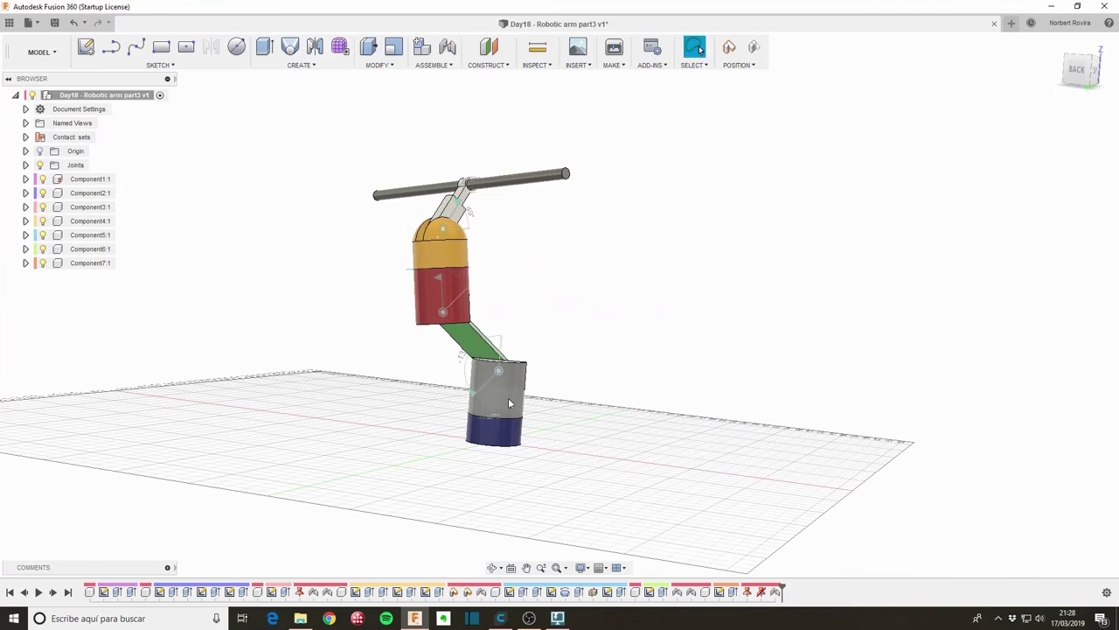
mouse_move(510, 402)
shift+middle_down()
mouse_move(647, 289)
mouse_move(632, 370)
mouse_move(478, 407)
shift+middle_up()
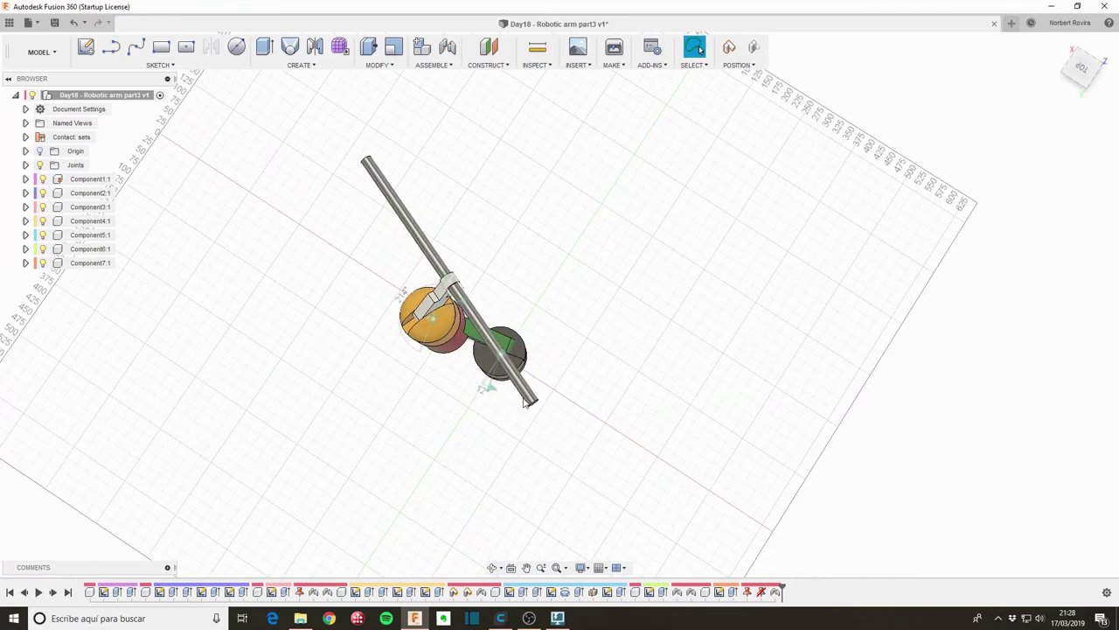
mouse_move(524, 402)
mouse_down()
mouse_move(644, 392)
mouse_move(624, 317)
mouse_move(553, 212)
mouse_move(461, 224)
mouse_move(349, 210)
mouse_move(260, 252)
mouse_move(315, 402)
mouse_move(625, 358)
mouse_move(524, 280)
mouse_move(439, 252)
mouse_move(335, 317)
mouse_move(337, 390)
mouse_move(425, 315)
mouse_move(541, 173)
mouse_move(732, 370)
mouse_move(762, 452)
mouse_move(624, 227)
mouse_move(525, 201)
mouse_move(639, 193)
mouse_move(773, 353)
mouse_move(755, 458)
mouse_move(778, 282)
mouse_move(729, 320)
mouse_up()
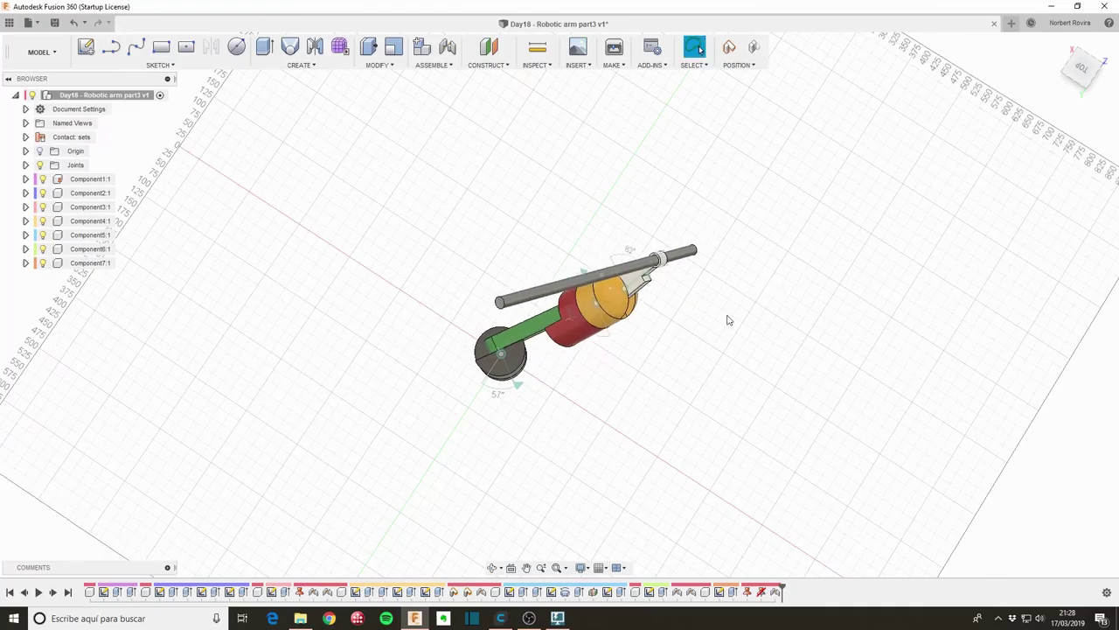